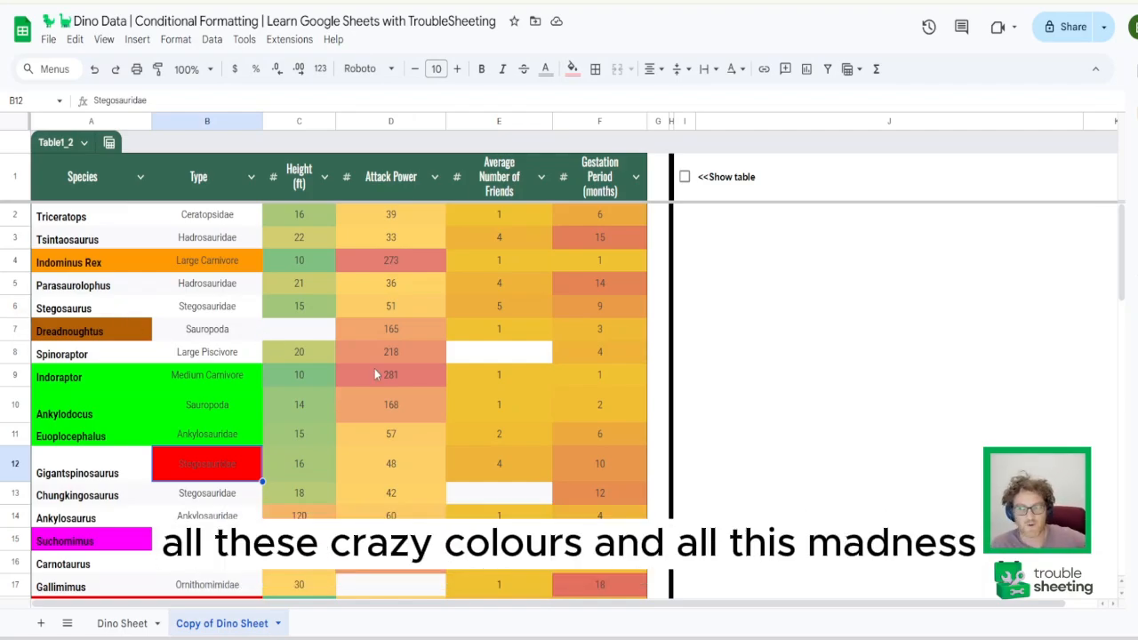
left_click(235, 414)
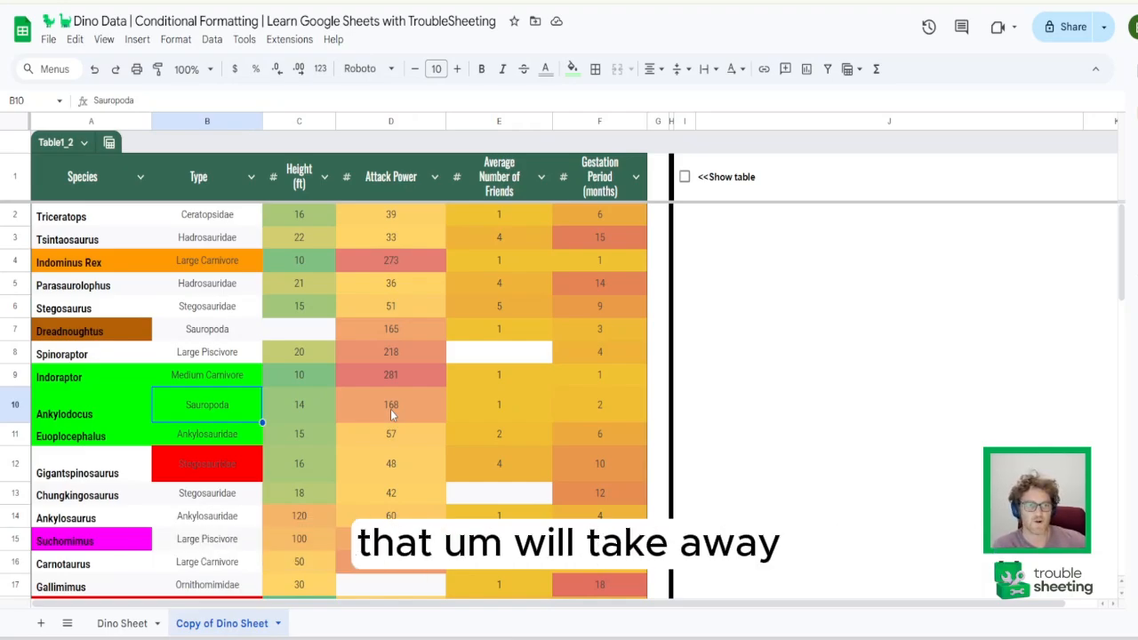
left_click_drag(1122, 255, 1070, 241)
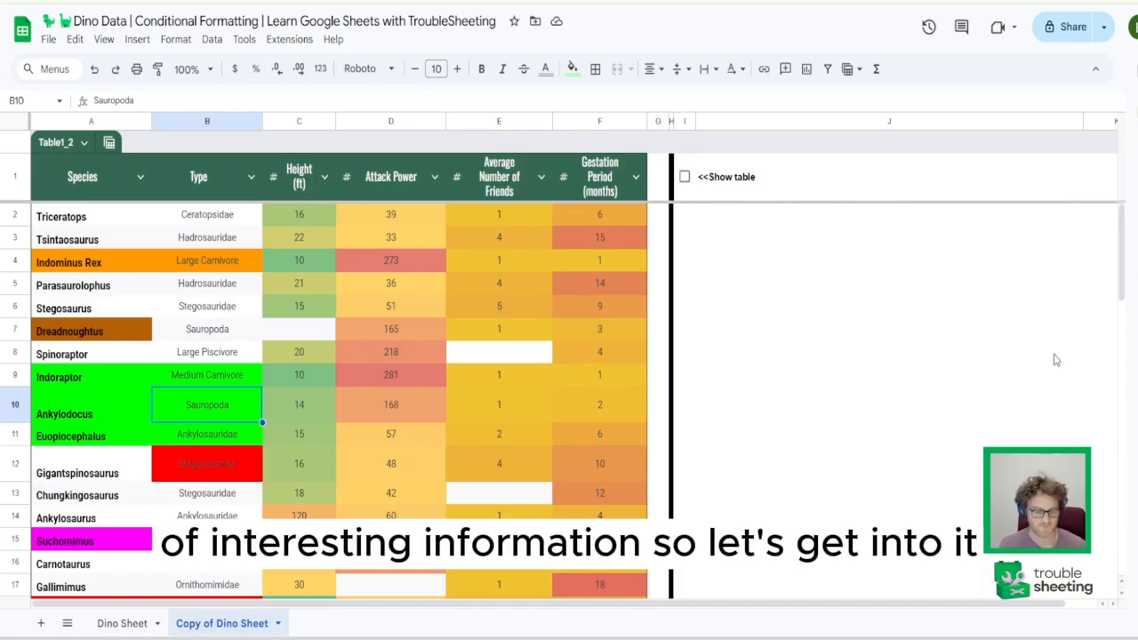
key("ctrl+a")
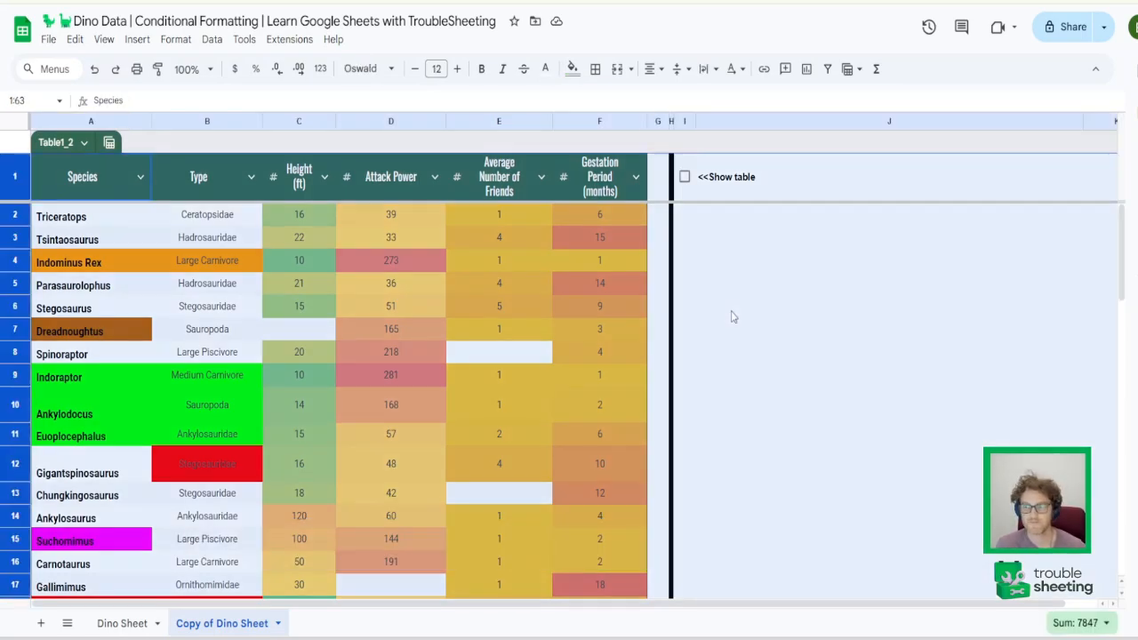
Switch the Show table checkbox in I1 on and off several times, leaving it ticked to show the techniques table
left_click(684, 177)
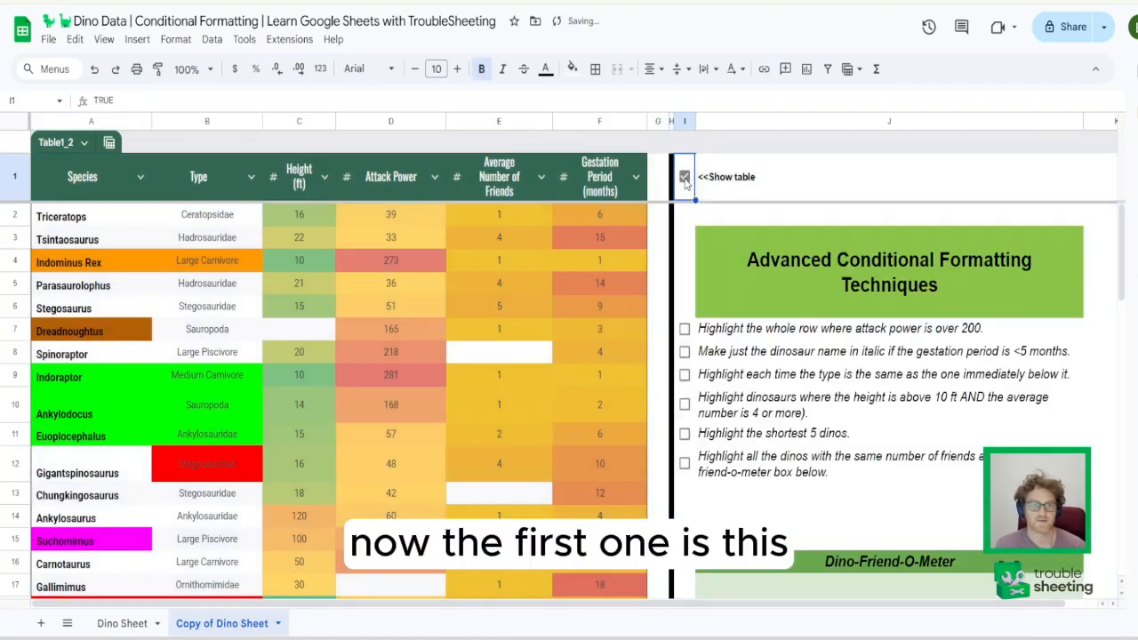
left_click(685, 177)
left_click(685, 177)
left_click(685, 177)
left_click(685, 177)
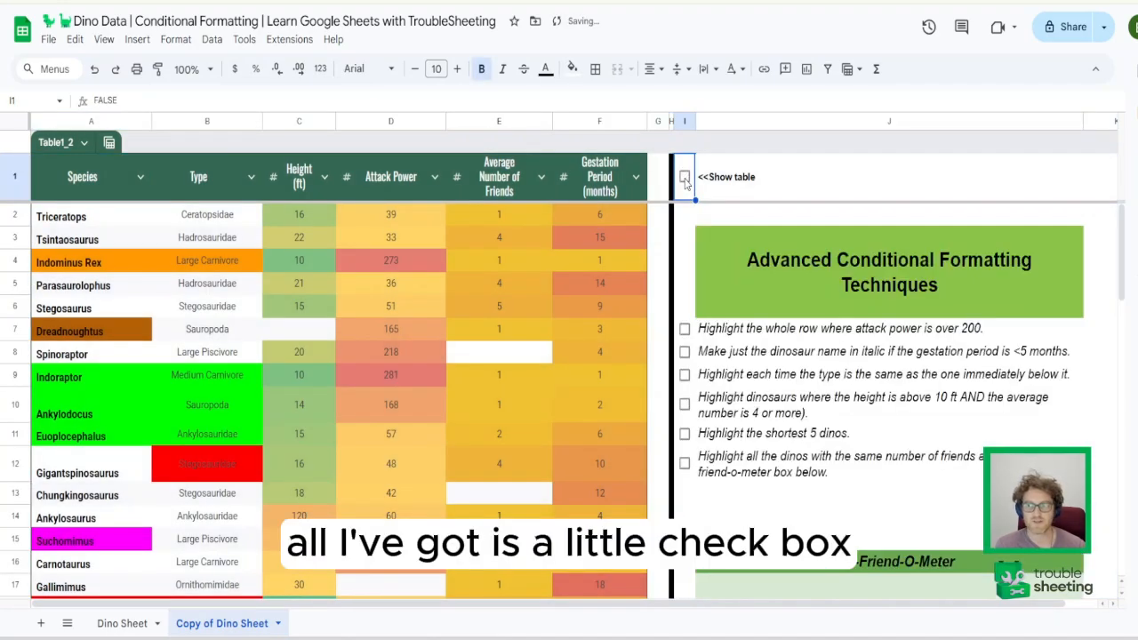
left_click(685, 177)
left_click(685, 179)
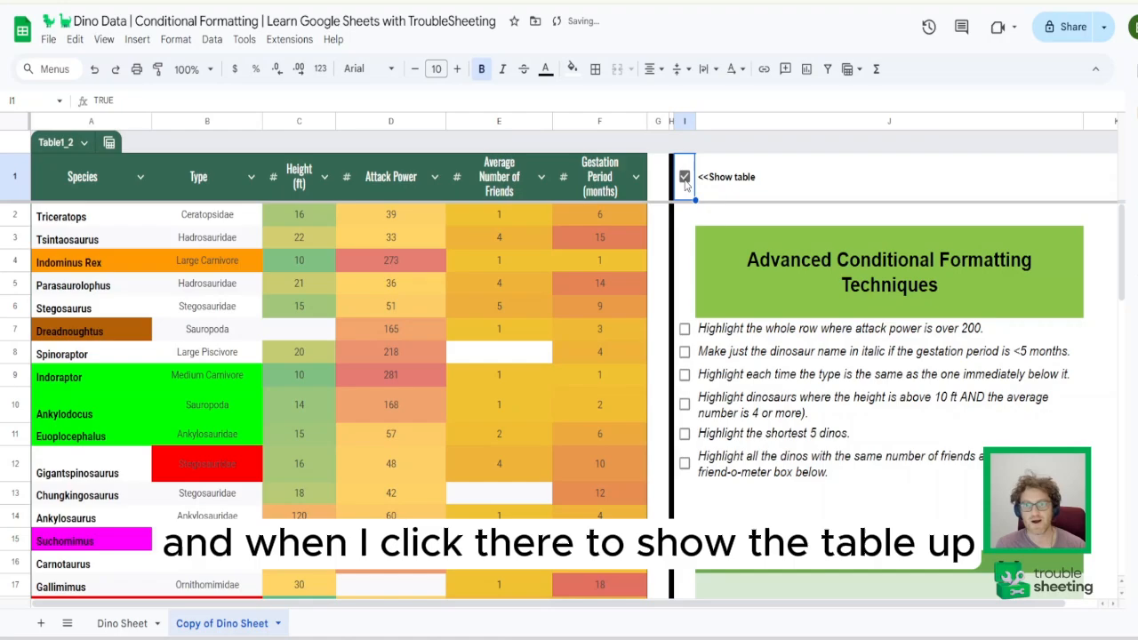
left_click(684, 177)
left_click(685, 177)
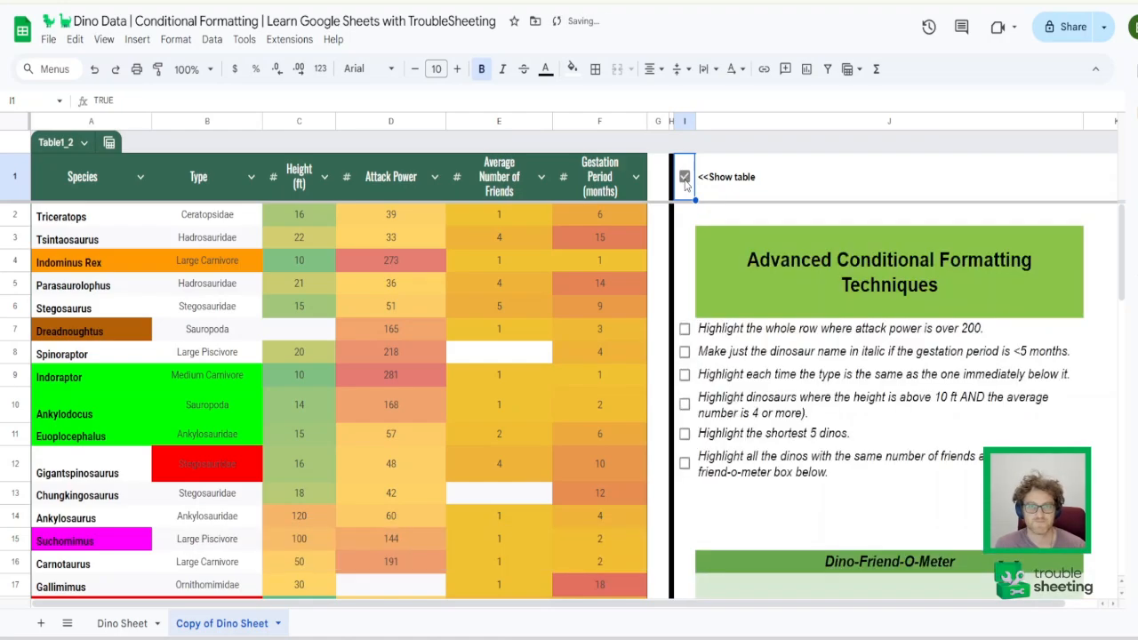
left_click(685, 177)
left_click(685, 177)
left_click(685, 177)
left_click(685, 177)
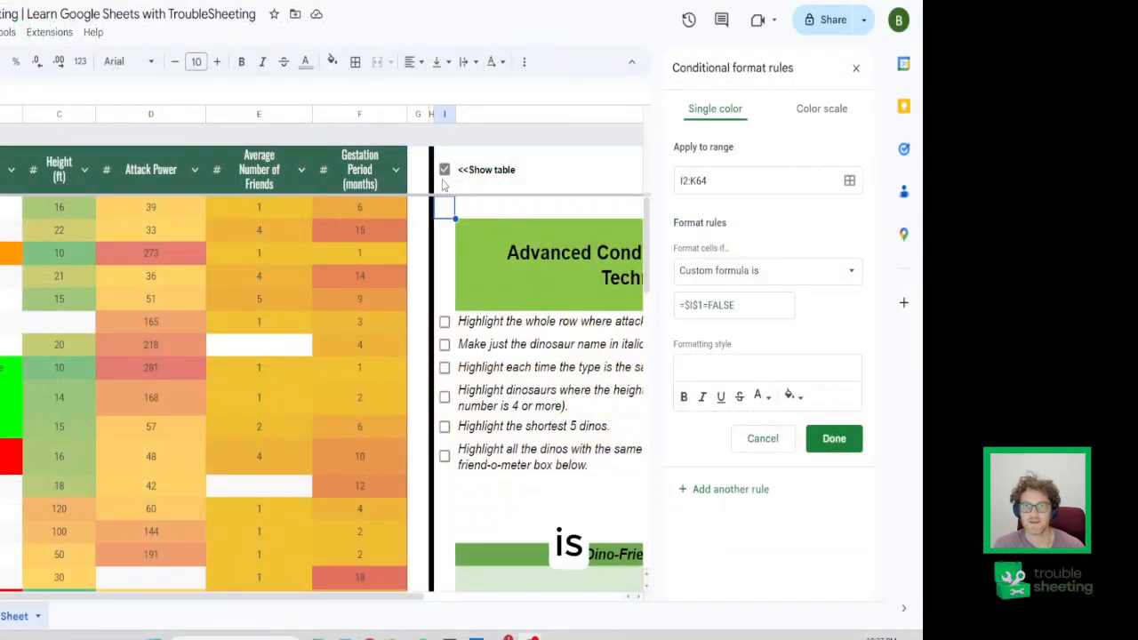
Test the custom formula rule =$I$1=FALSE on I2:K64 by repeatedly ticking and unticking the Show table checkbox
left_click(684, 177)
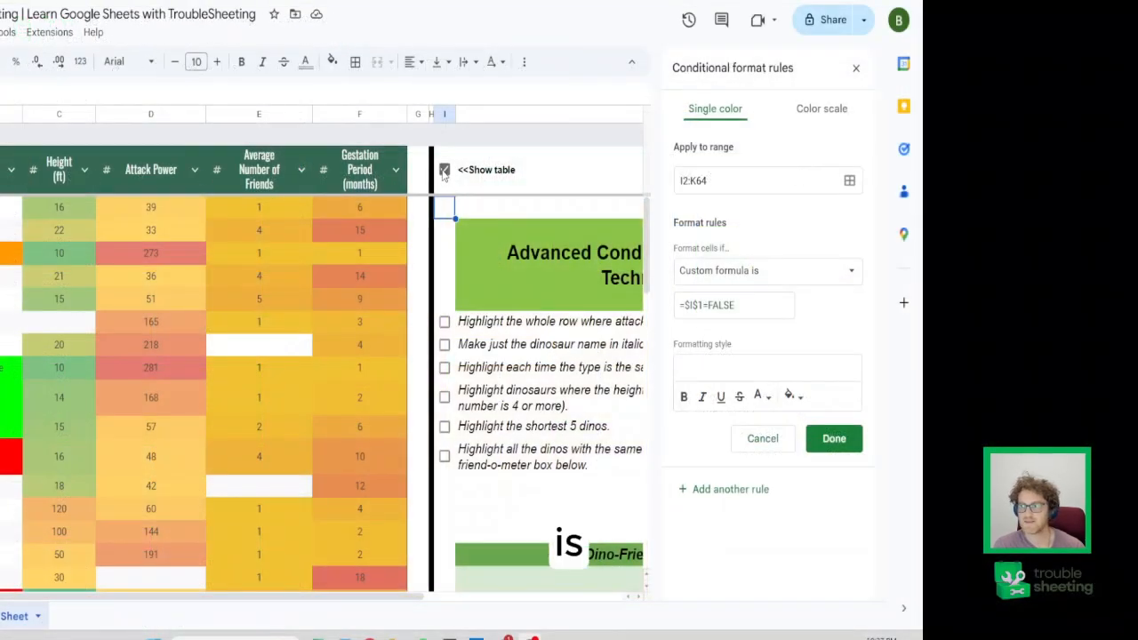
left_click(445, 175)
left_click(444, 175)
left_click(445, 175)
left_click(445, 175)
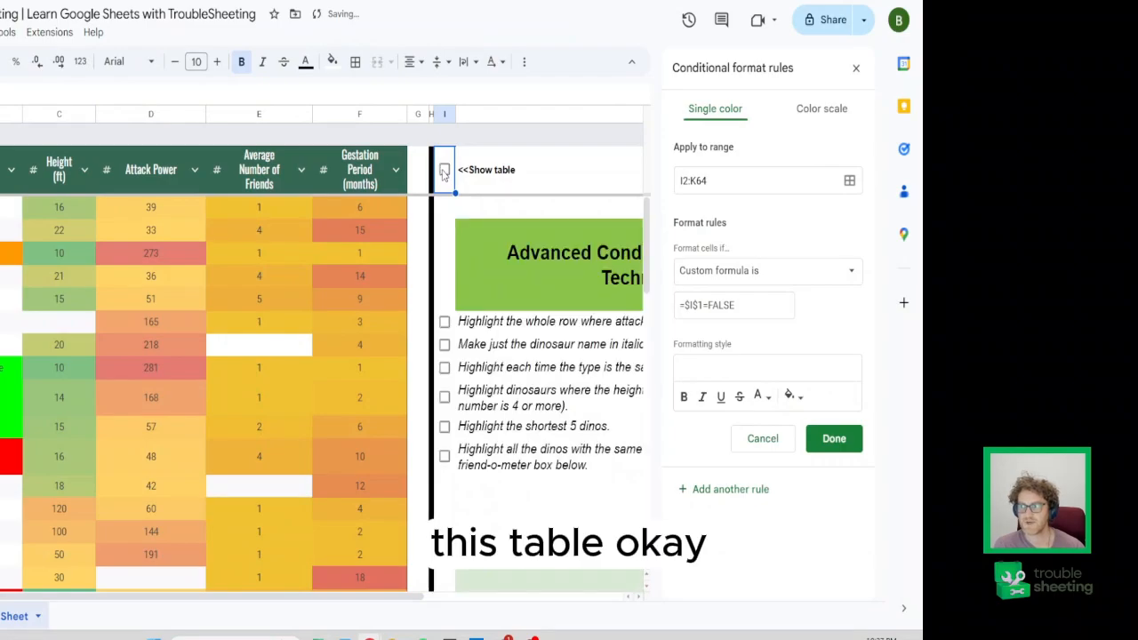
left_click(445, 175)
left_click(445, 171)
left_click(444, 171)
left_click(444, 170)
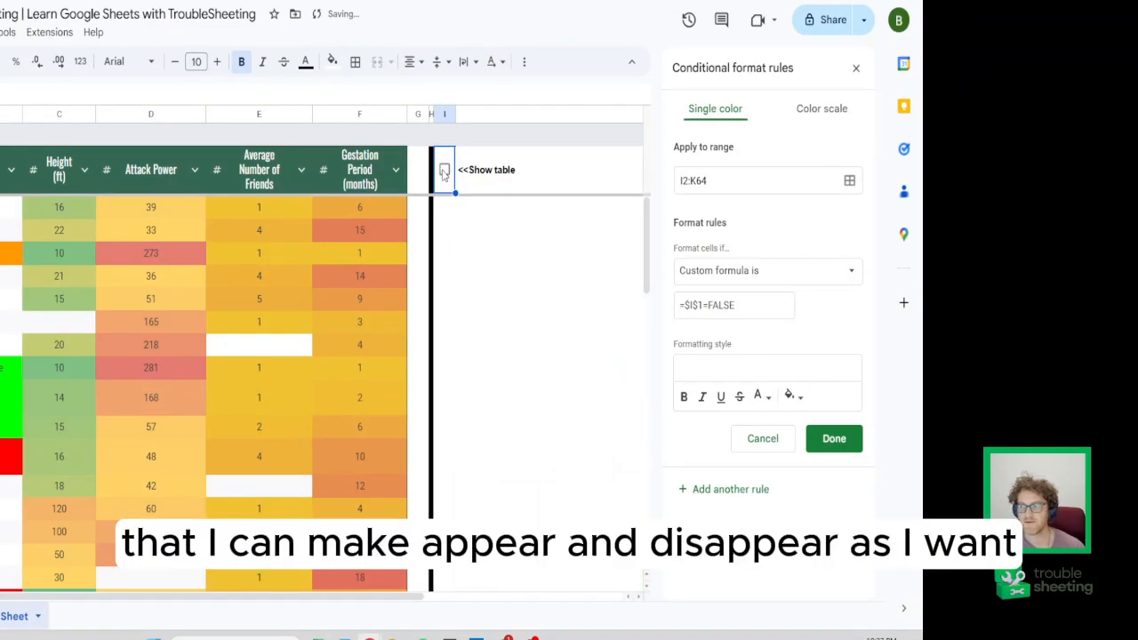
left_click(444, 171)
left_click(444, 171)
left_click(444, 172)
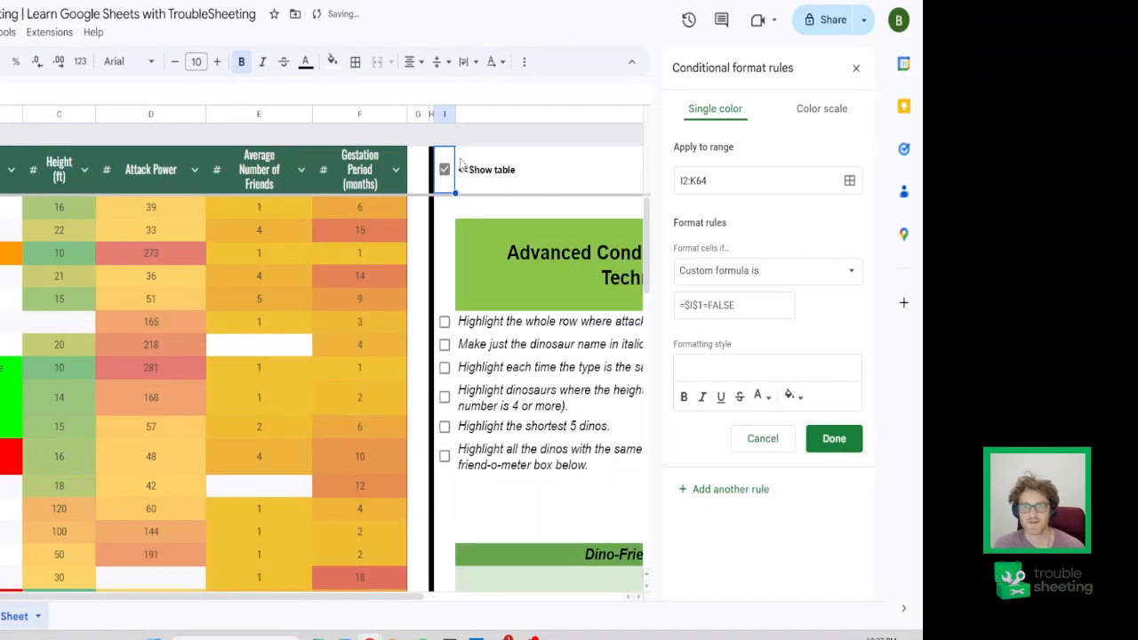
left_click(444, 171)
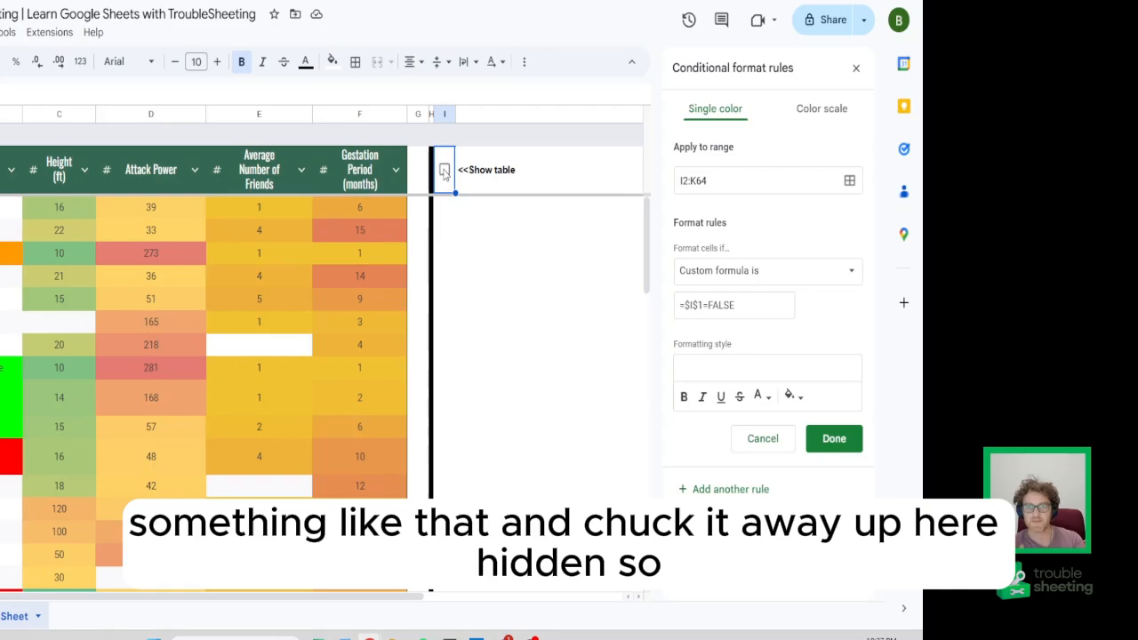
left_click(445, 171)
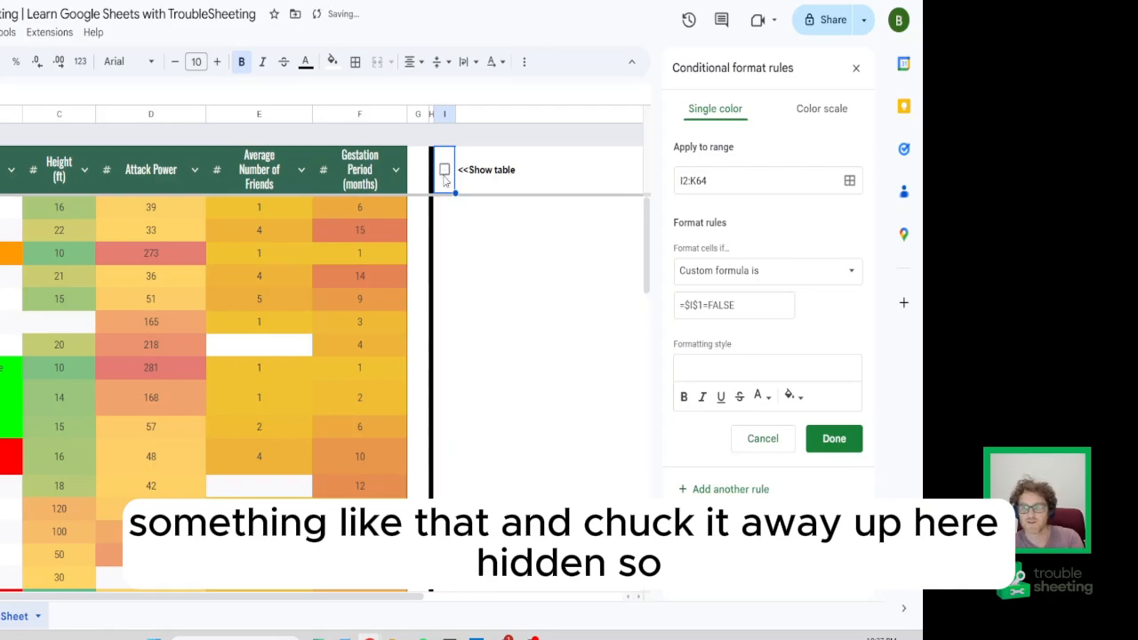
scroll(492, 293, "right", 3)
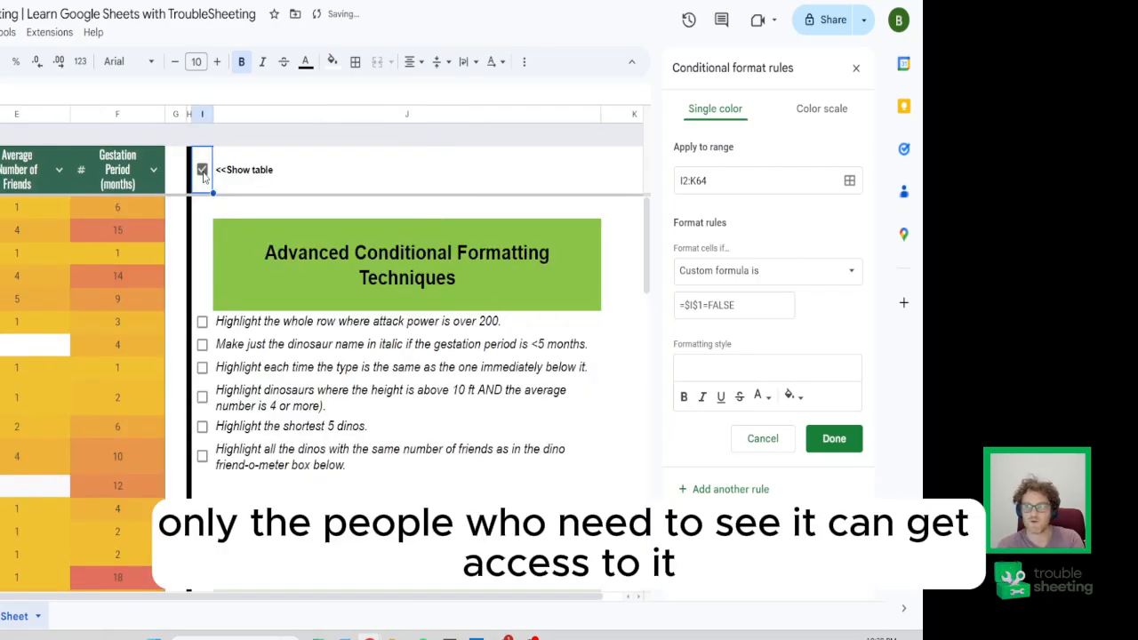
left_click(202, 169)
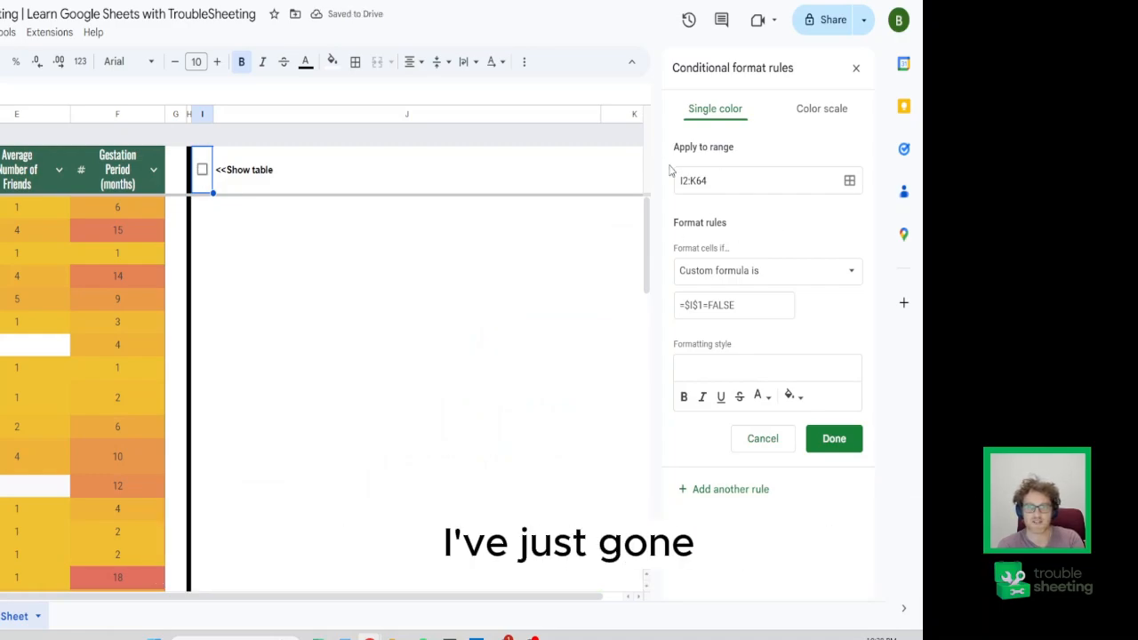
left_click(202, 170)
left_click(203, 170)
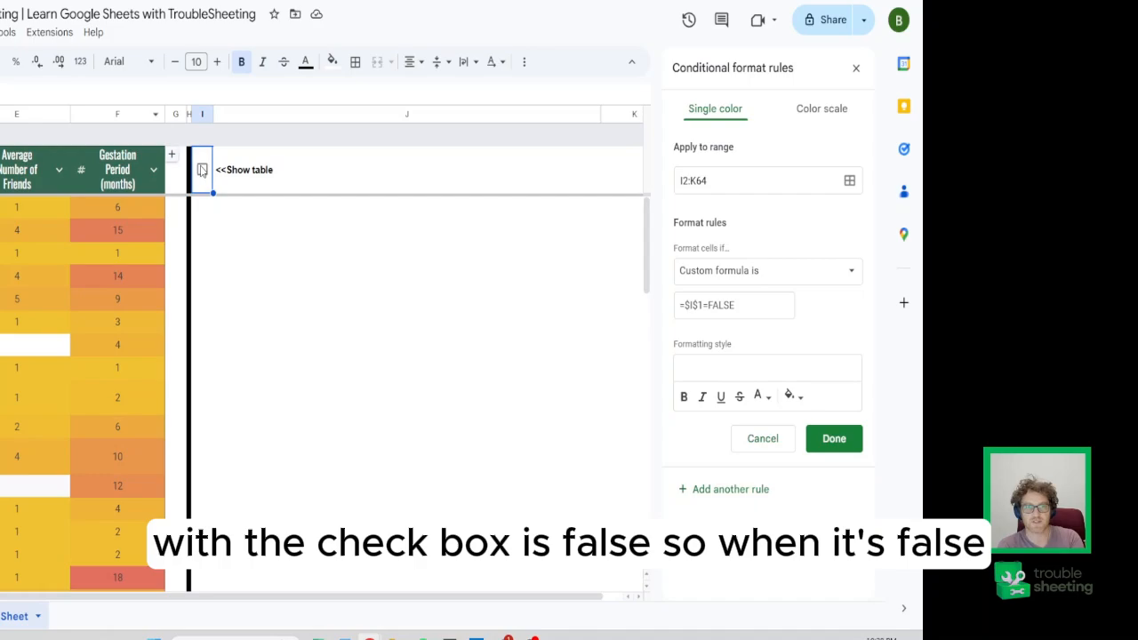
left_click(203, 170)
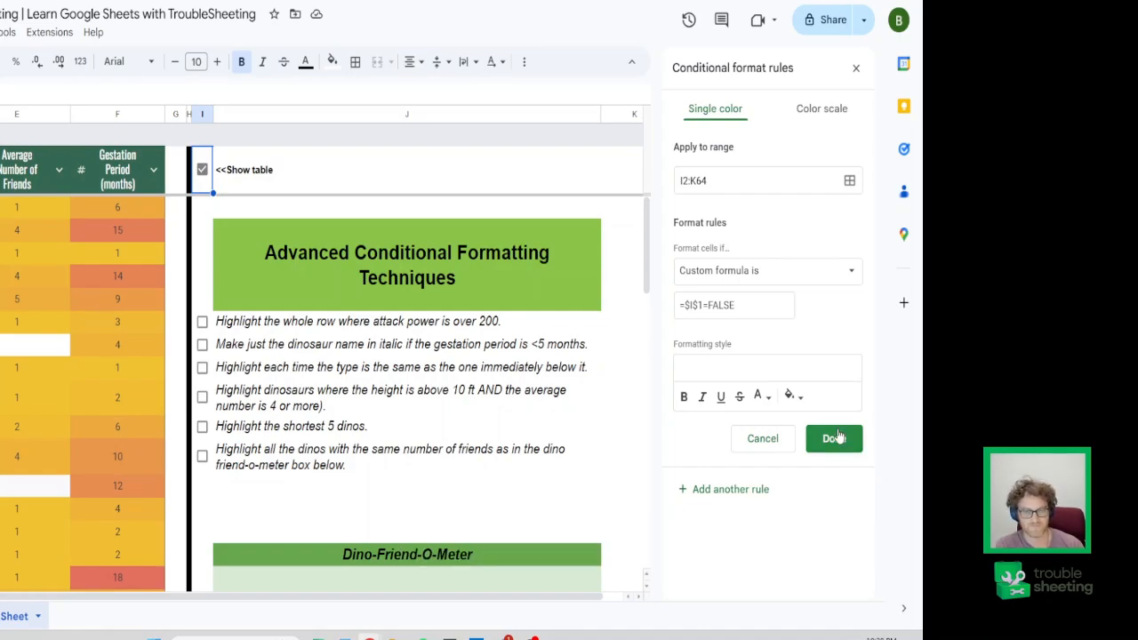
Rename the data table on the Dino Sheet as "Dinosaur information"
key("shift+space")
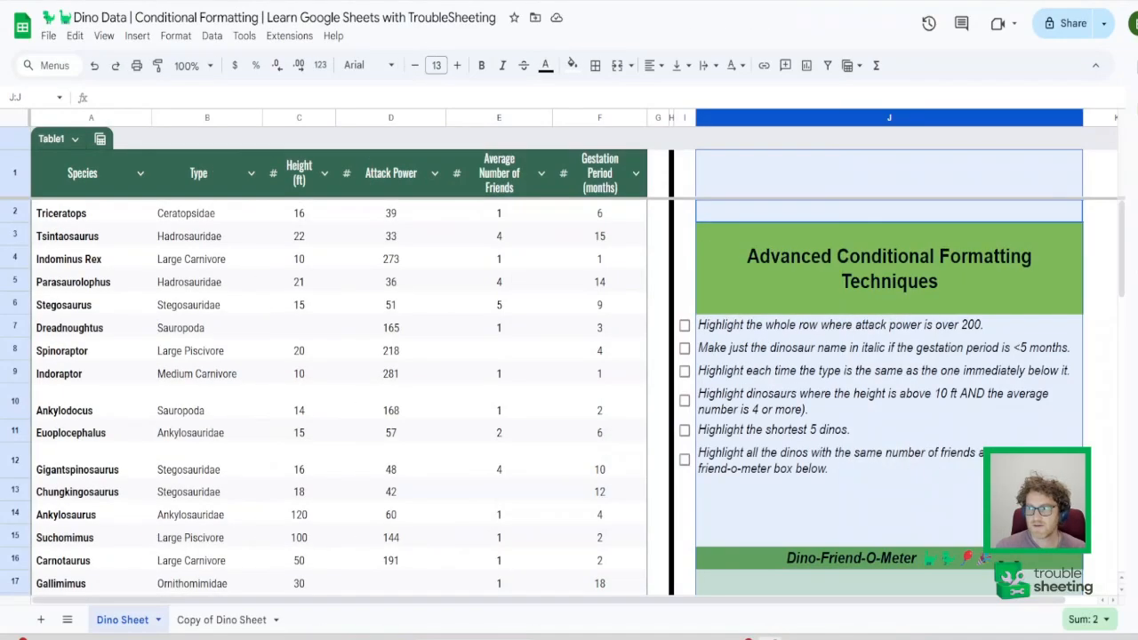
left_click(51, 139)
type("Dinosa")
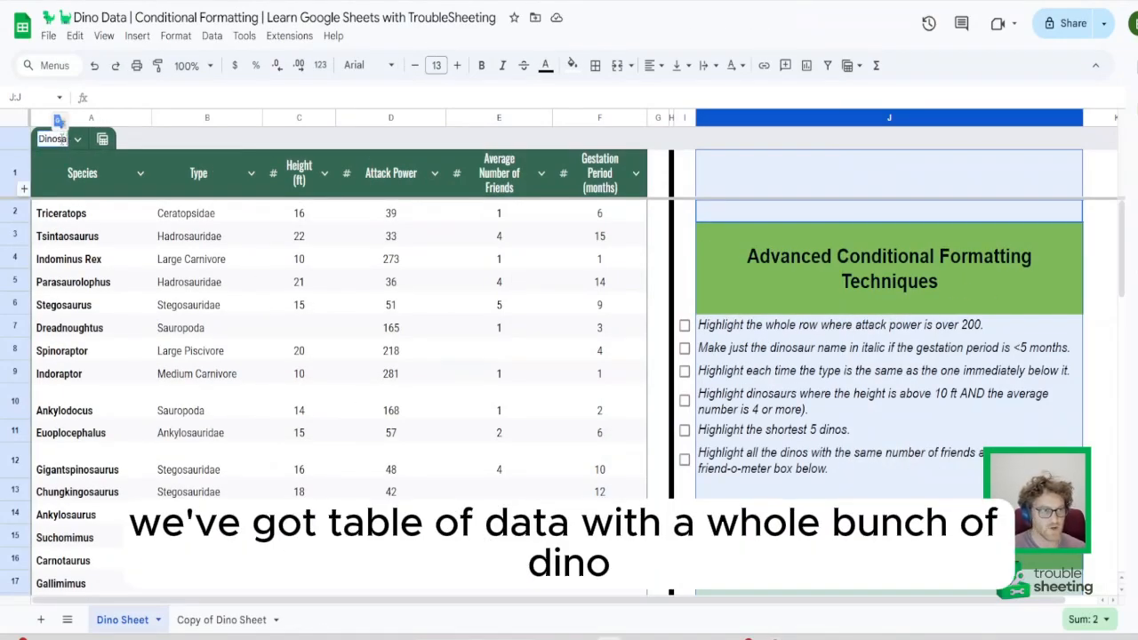
type("ur information")
key("Return")
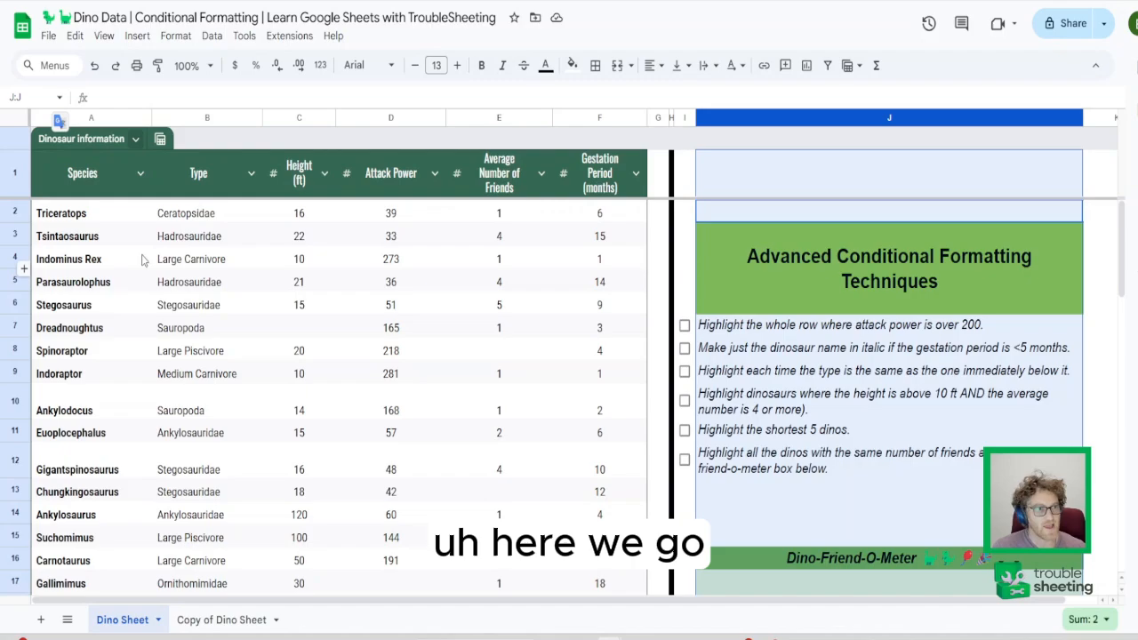
Review the table's Species, Type, Height, Attack Power and Average Number of Friends columns
left_click(96, 220)
left_click(201, 216)
left_click(196, 177)
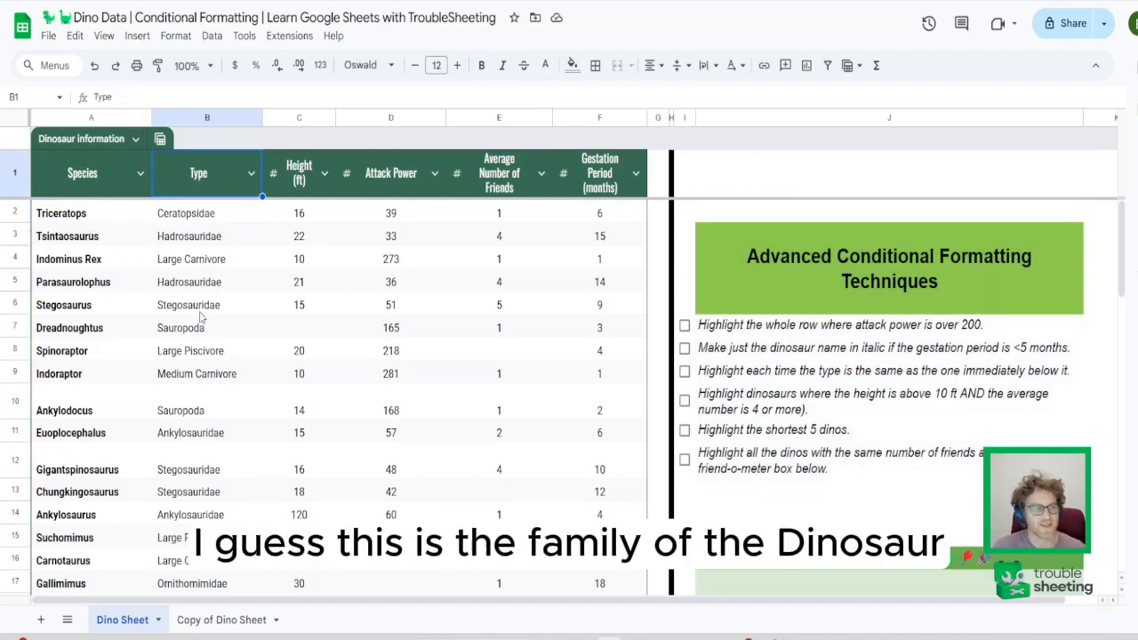
left_click(317, 217)
left_click(414, 212)
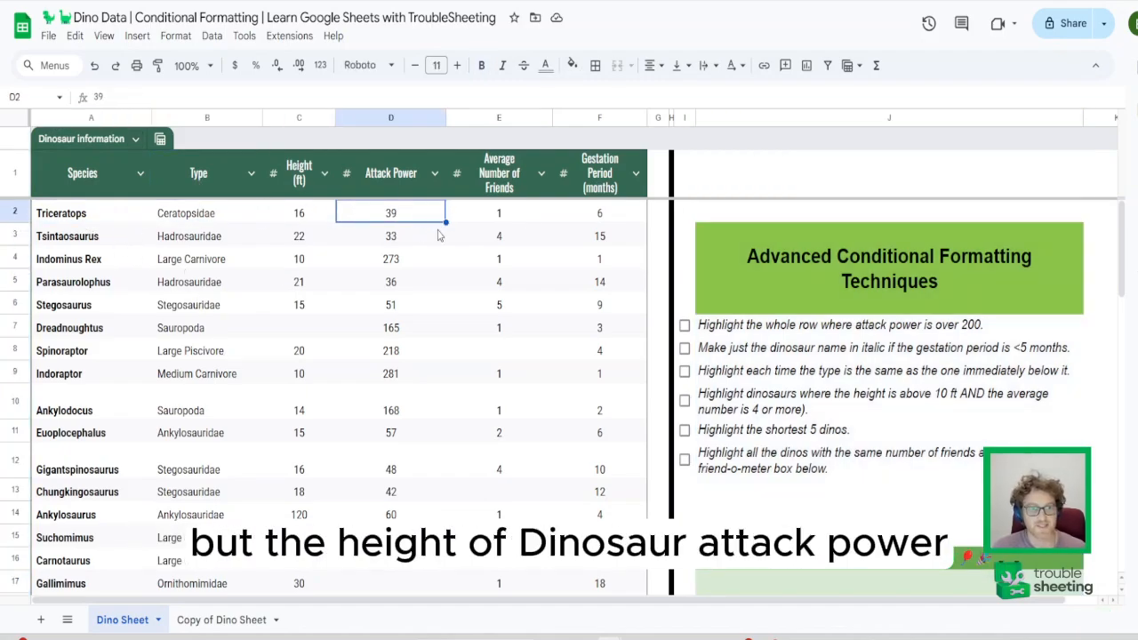
left_click(519, 216)
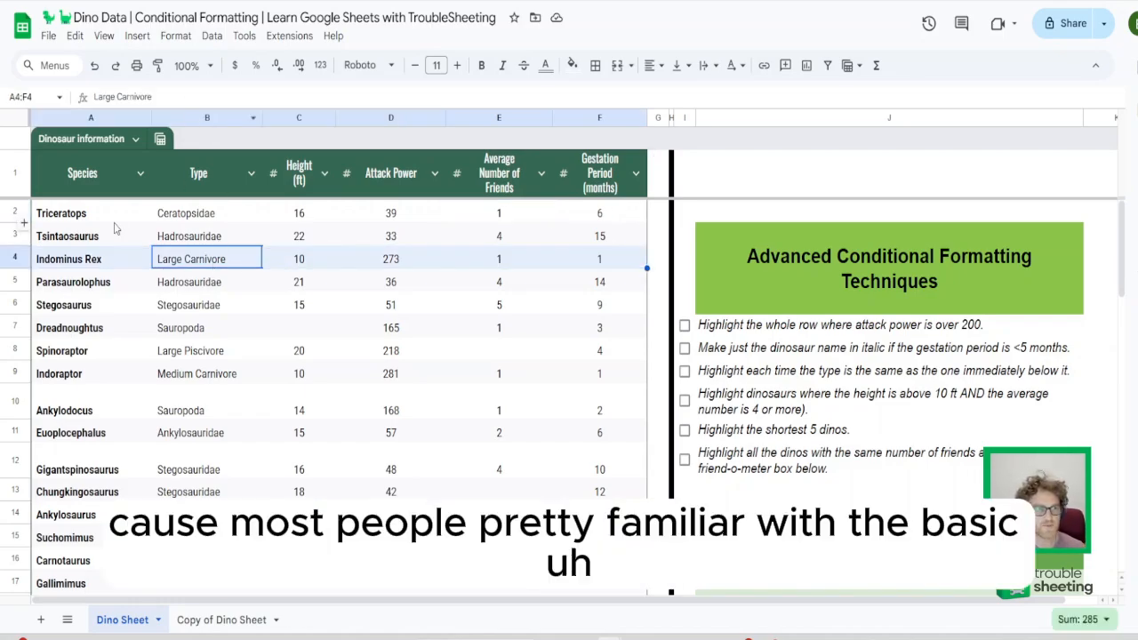
Change the existing conditional format rule on cell E8 to the Is empty condition with a red fill
left_click(103, 134)
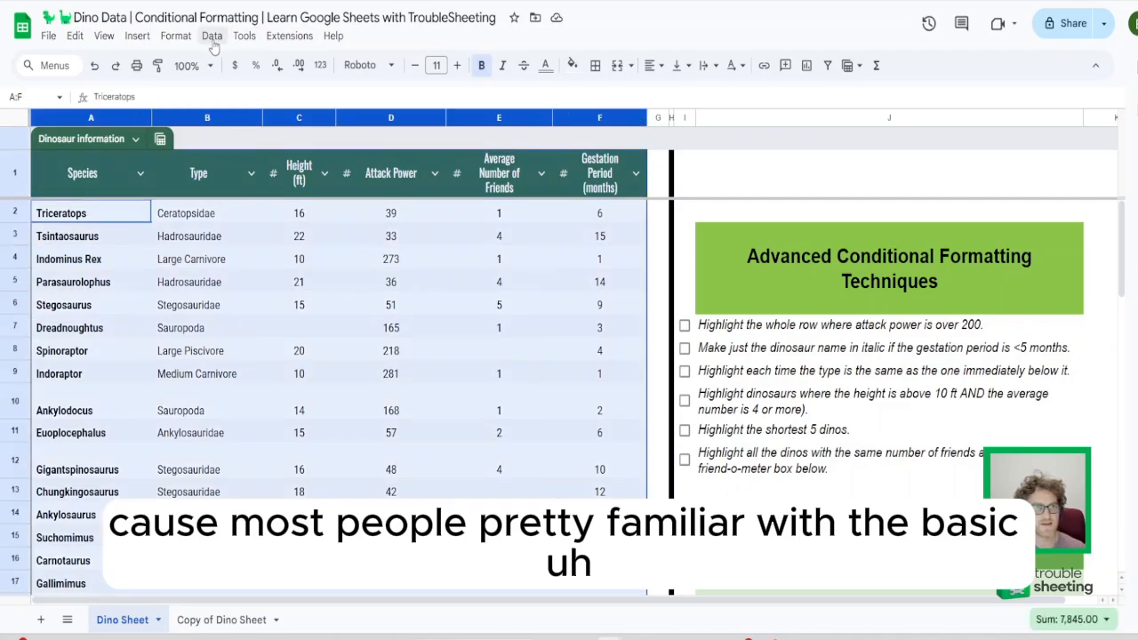
left_click(189, 38)
left_click(229, 320)
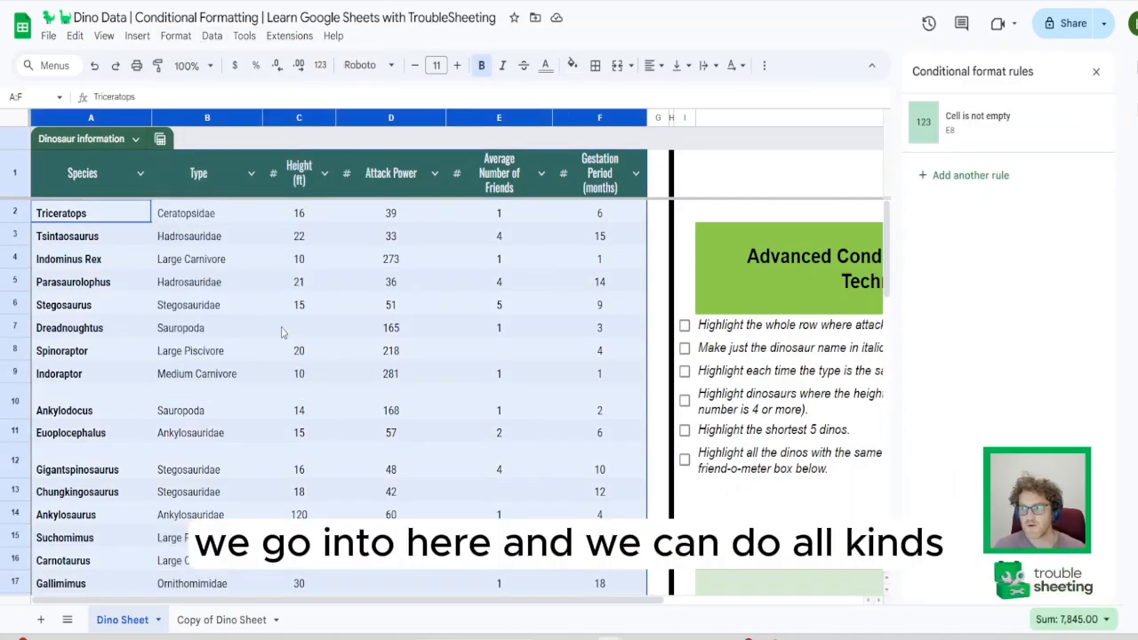
left_click(970, 132)
left_click(982, 276)
left_click(948, 250)
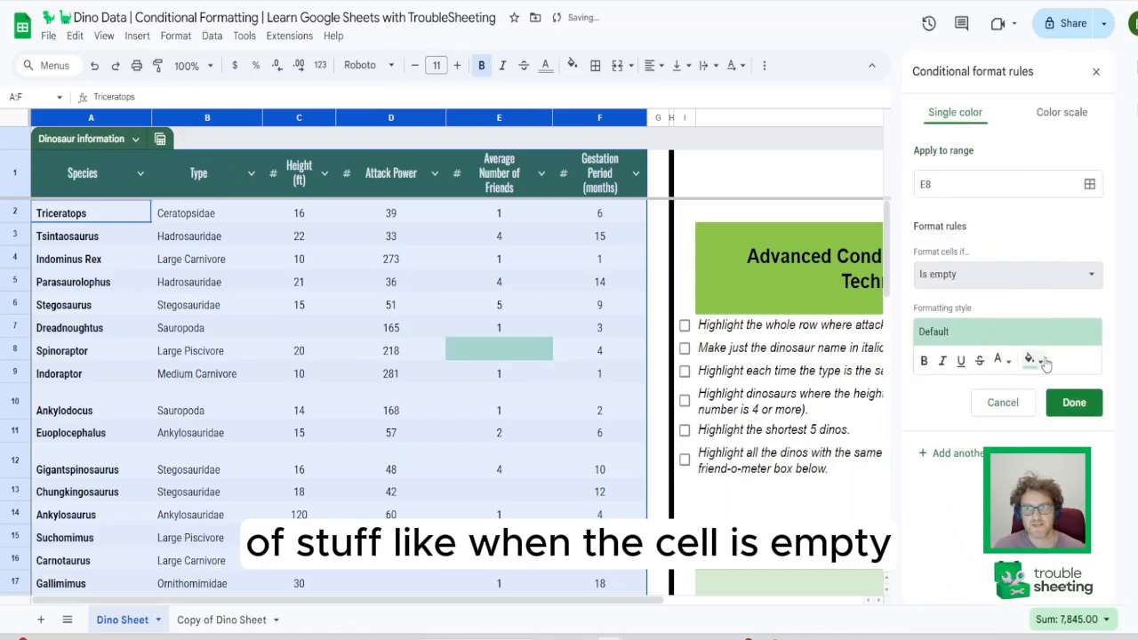
left_click(1032, 360)
left_click(914, 428)
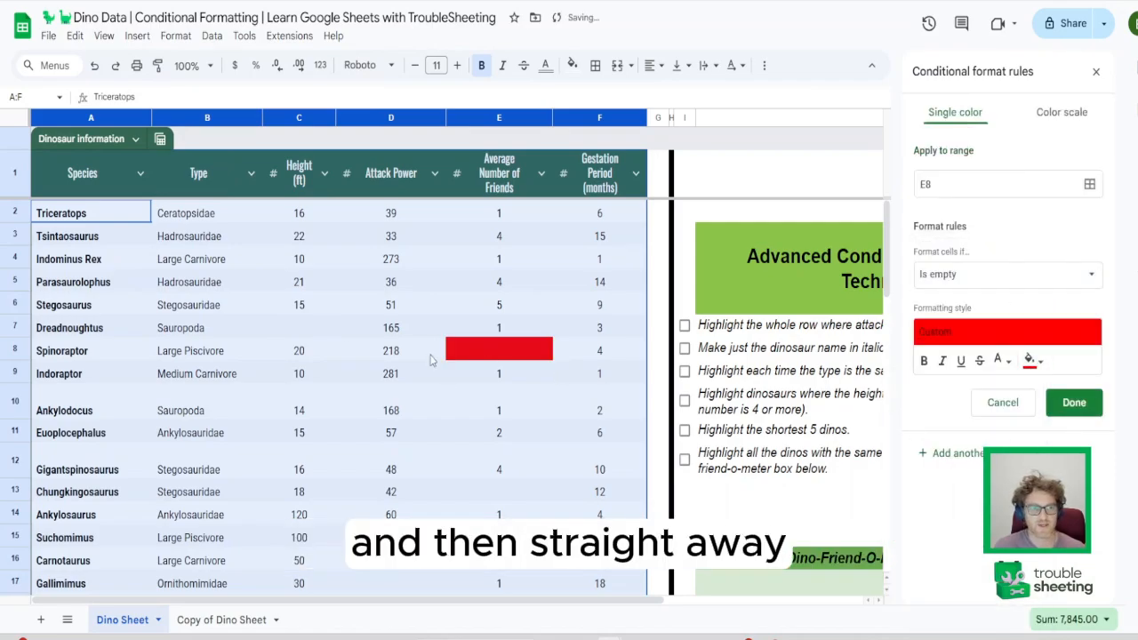
Set the rule's apply-to range to A1:F and check the empty cells in the table
left_click(949, 183)
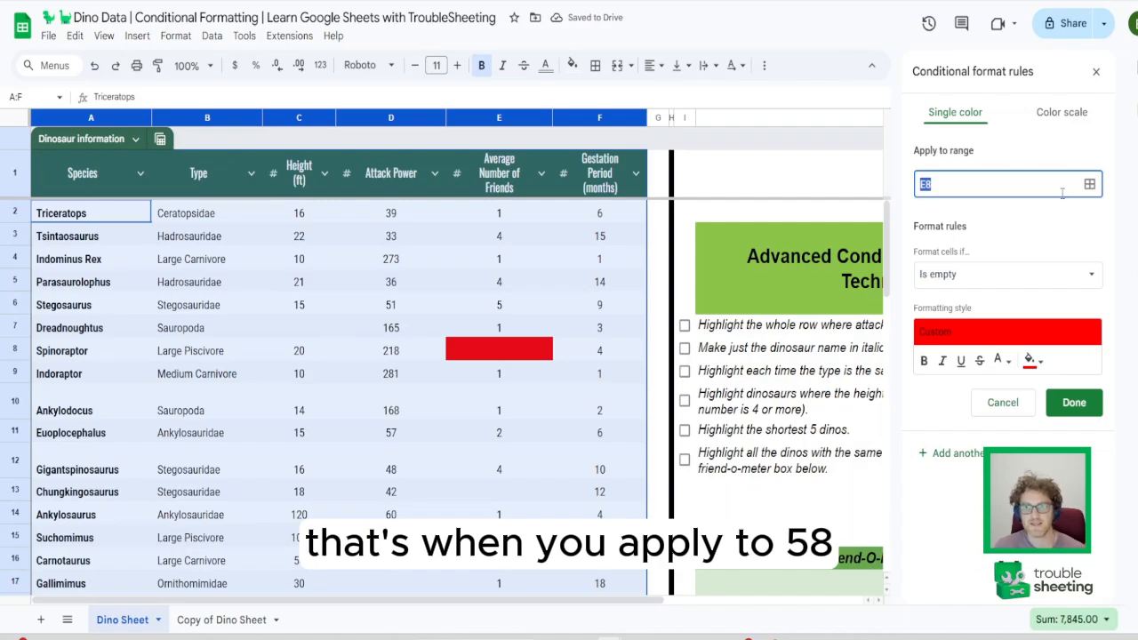
key("BackSpace")
left_click(1089, 185)
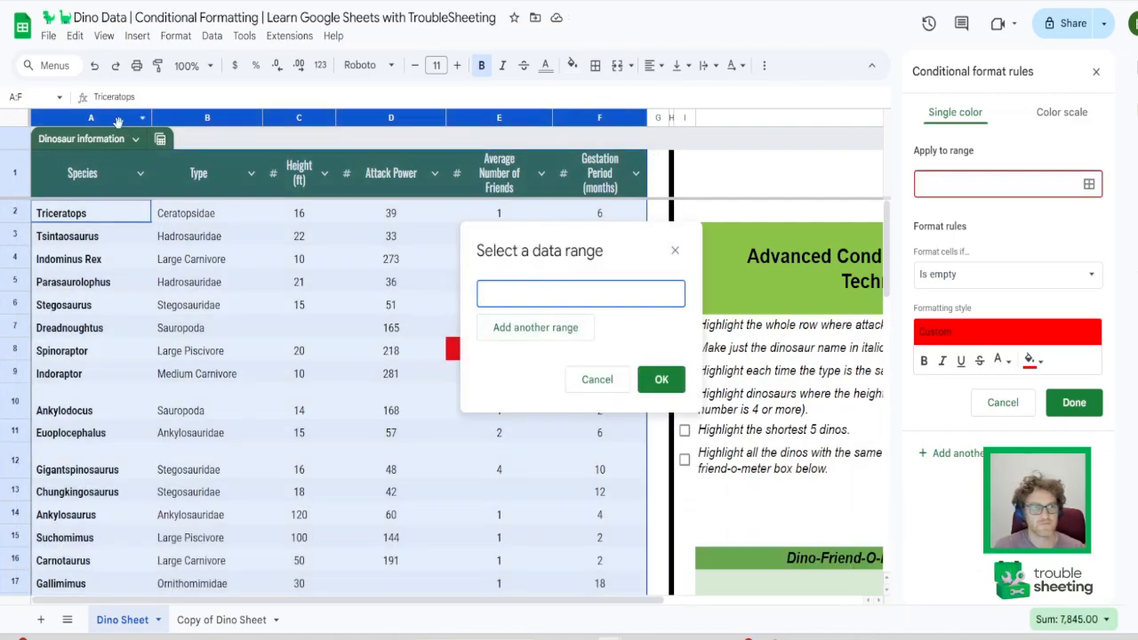
type("1:F")
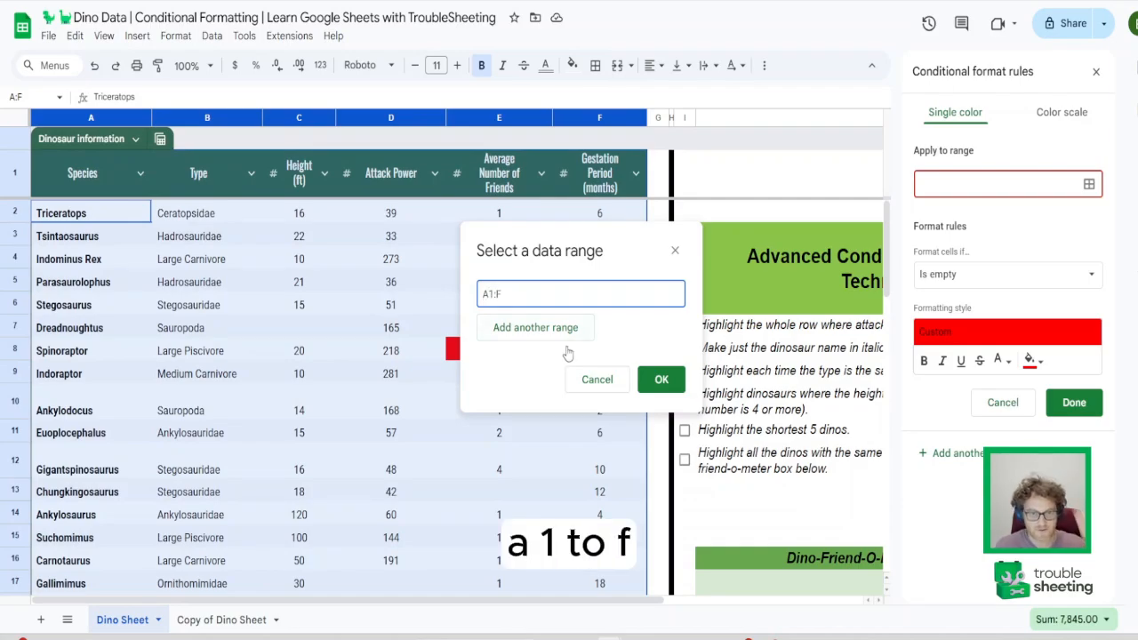
left_click(659, 379)
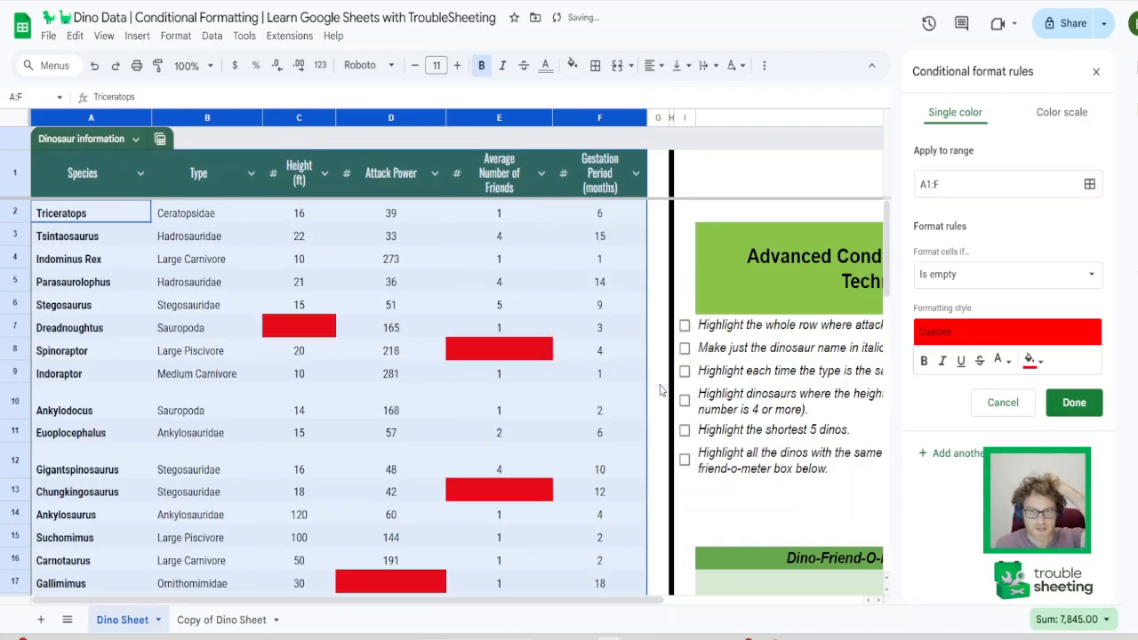
left_click(261, 328)
left_click(390, 469)
left_click(499, 492)
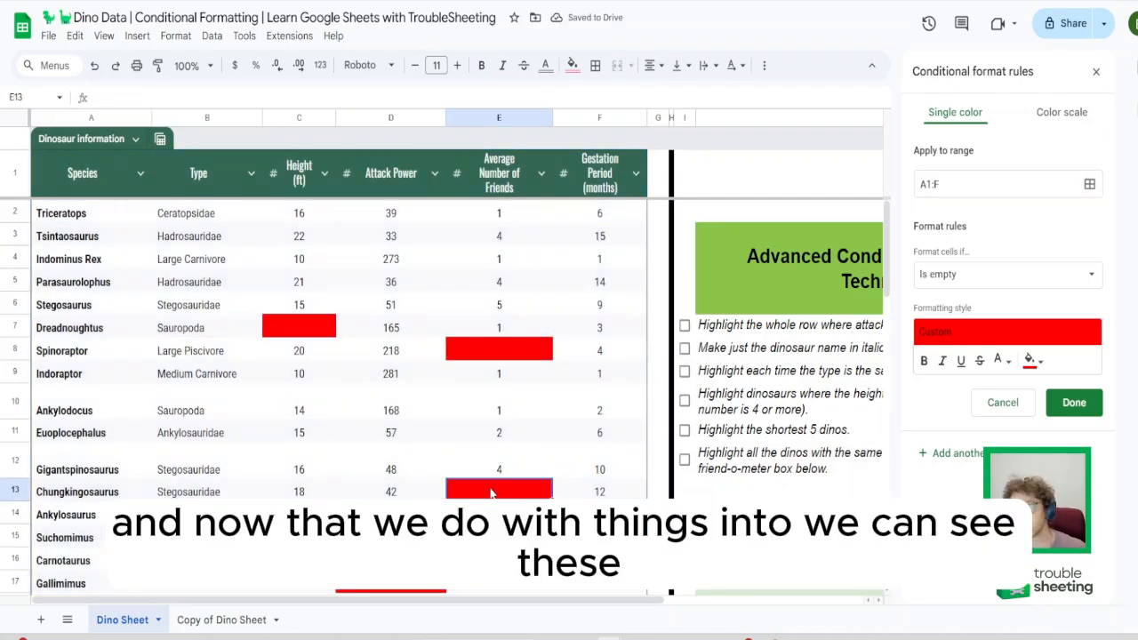
Change the rule's condition to Greater than 100
left_click(988, 275)
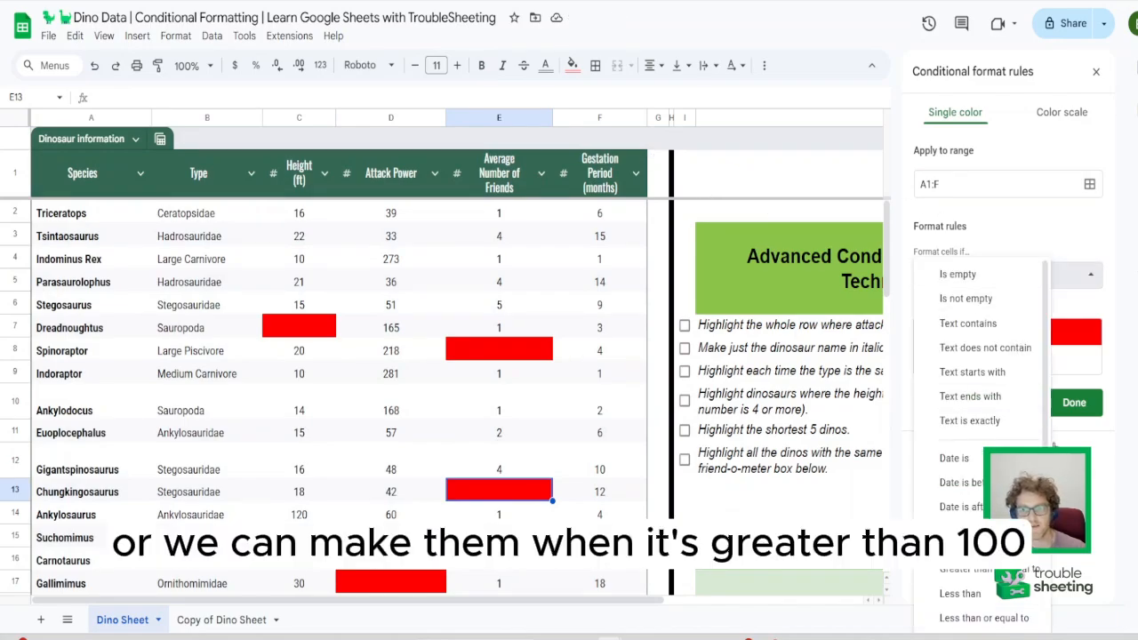
left_click(961, 528)
left_click(962, 311)
type("100")
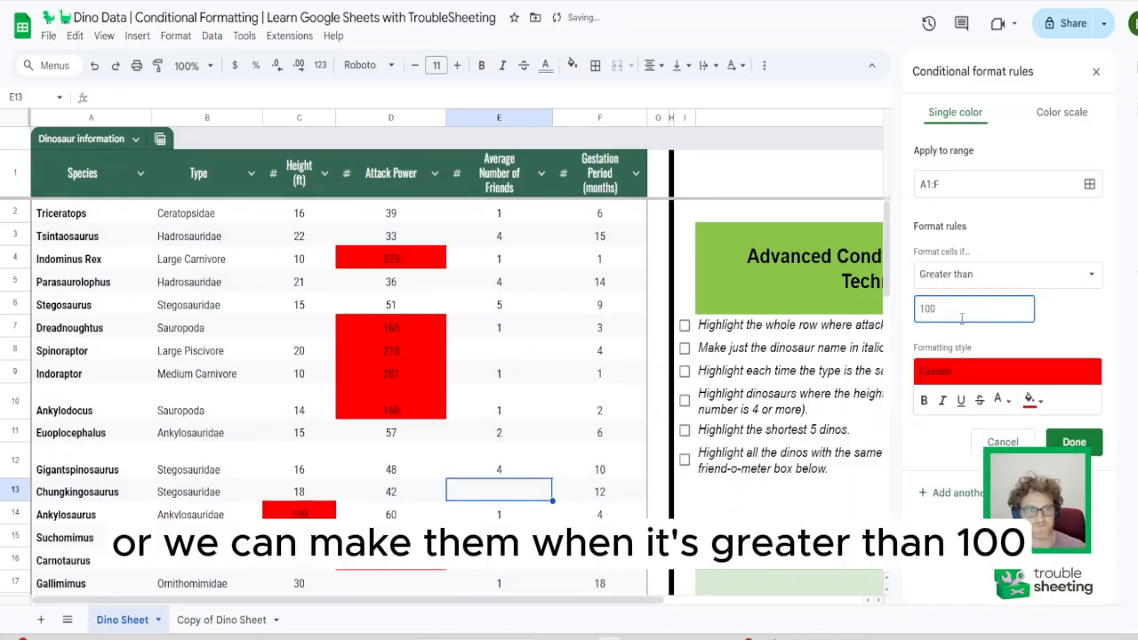
Change the fill of the Greater than 100 rule to blue and browse the available condition types
left_click(1032, 400)
left_click(1032, 401)
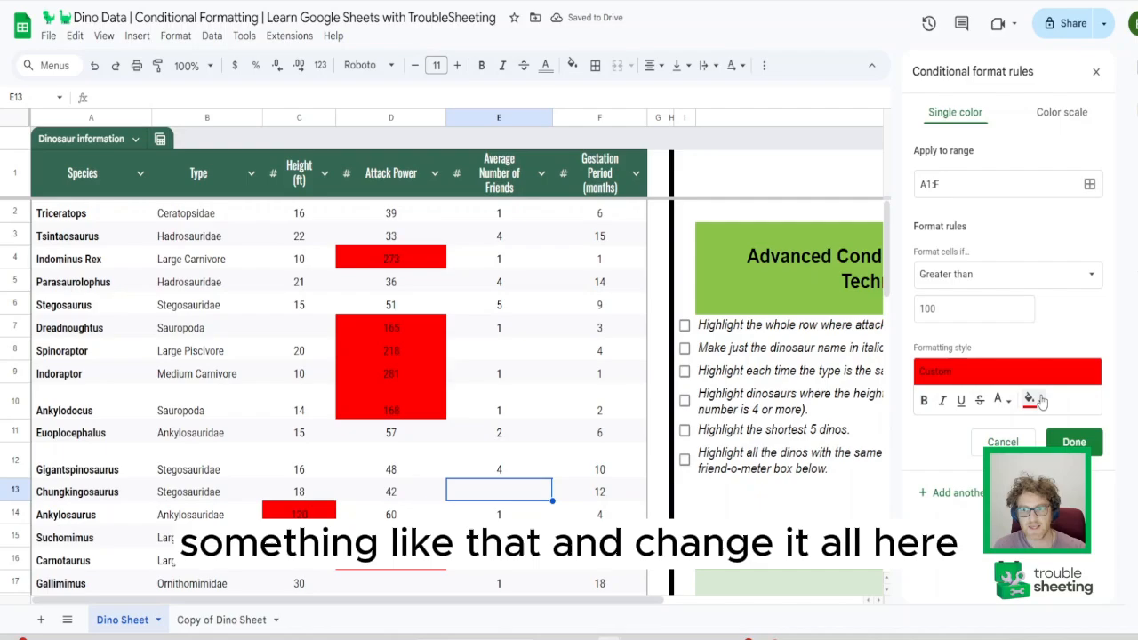
left_click(1031, 400)
left_click(994, 275)
left_click(950, 277)
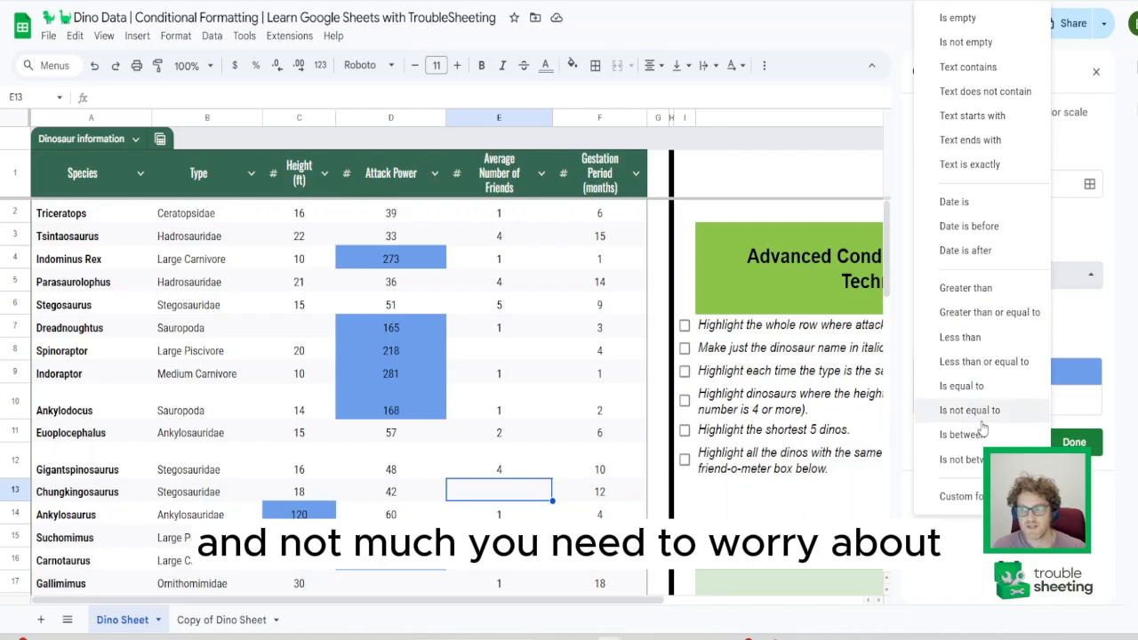
left_click(1009, 500)
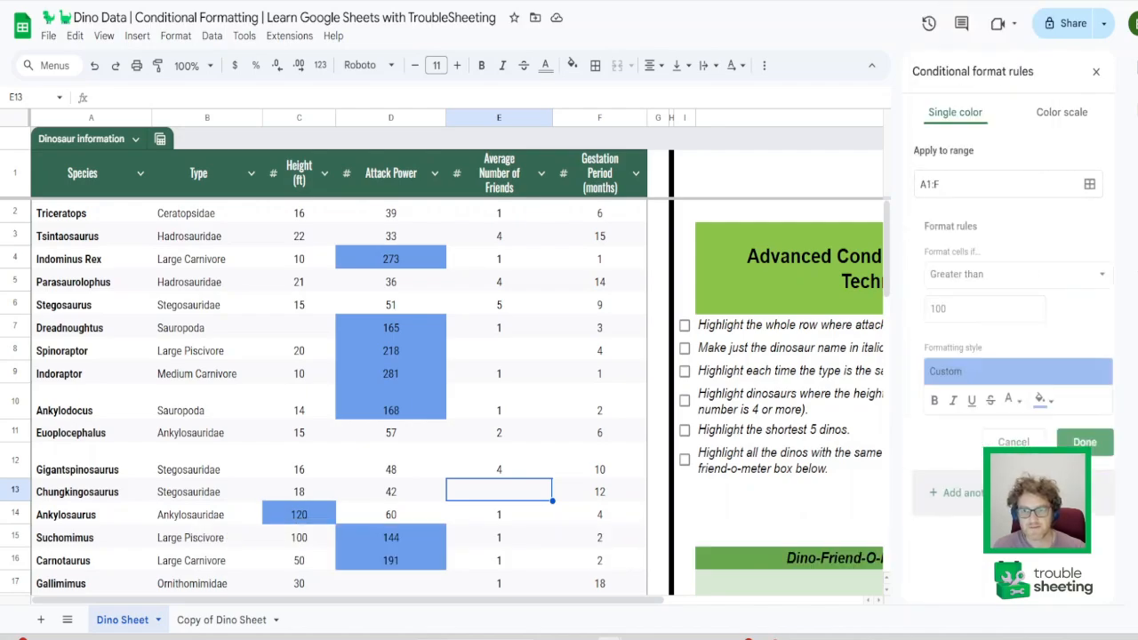
Delete the Greater than 100 rule and close the conditional format rules
left_click(1014, 442)
left_click(1099, 114)
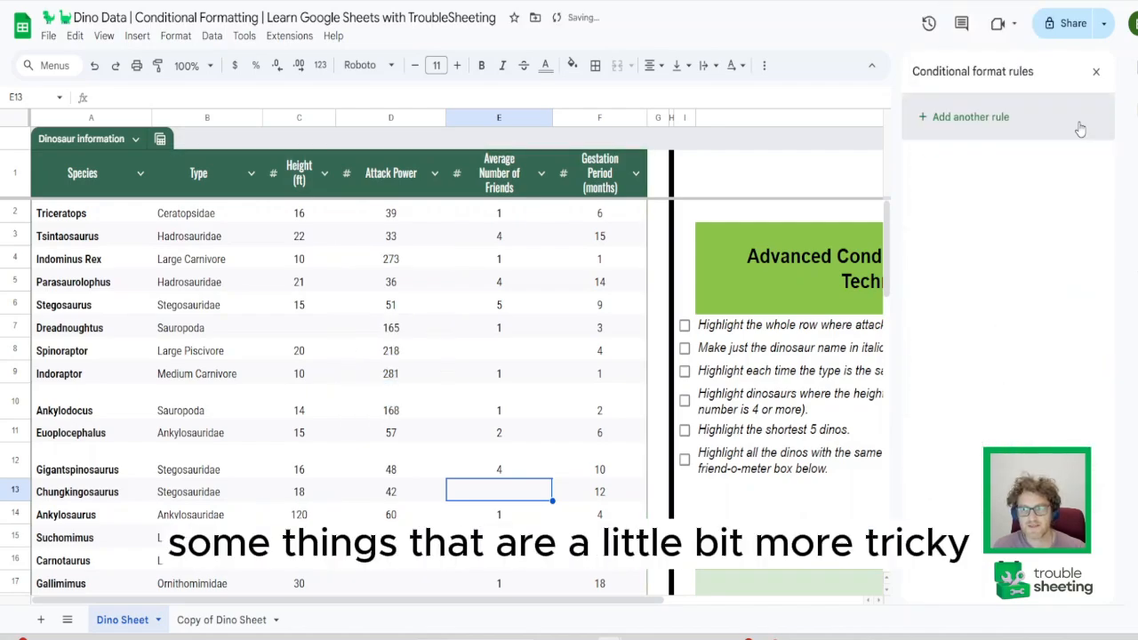
left_click(1095, 71)
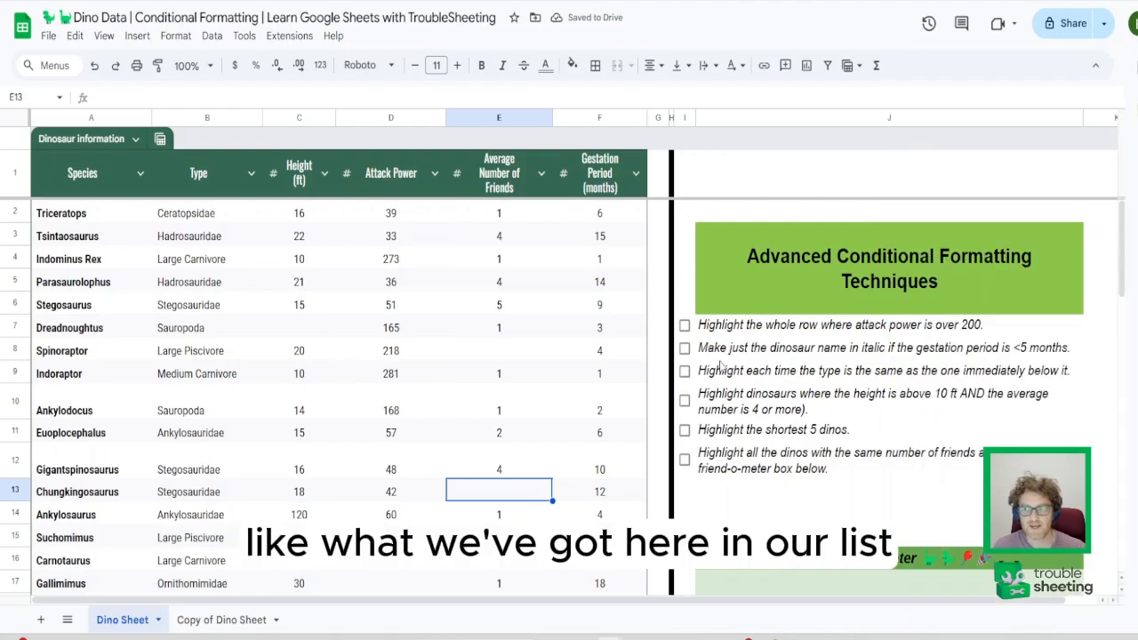
Read the first advanced technique, highlighting the whole row where attack power is over 200
scroll(745, 372, "right", 1)
left_click(689, 328)
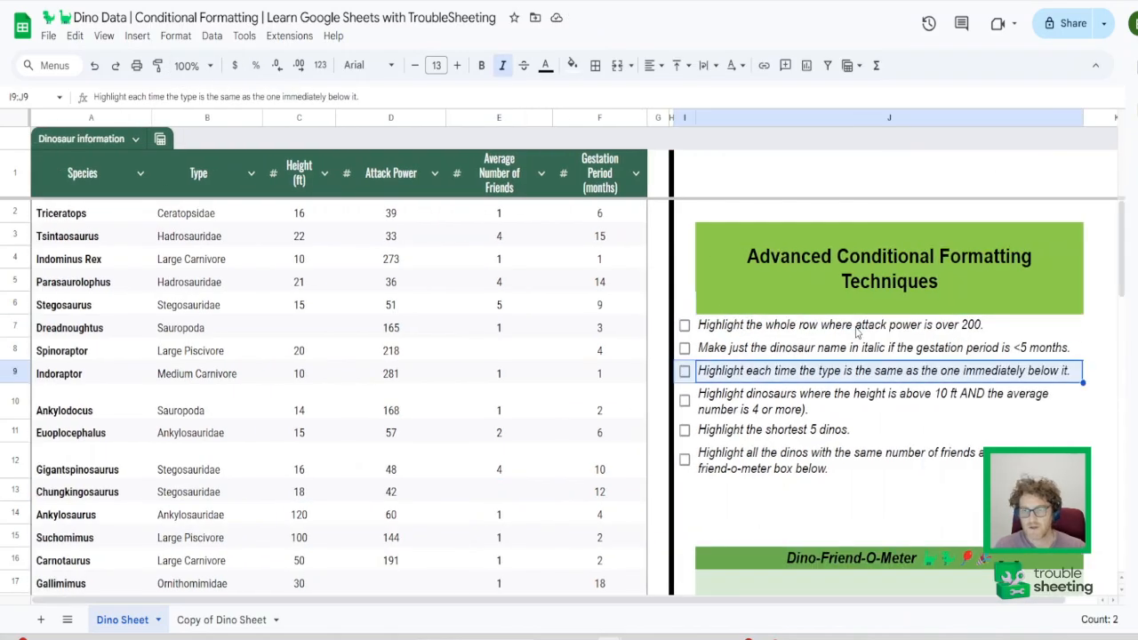
double_click(775, 326)
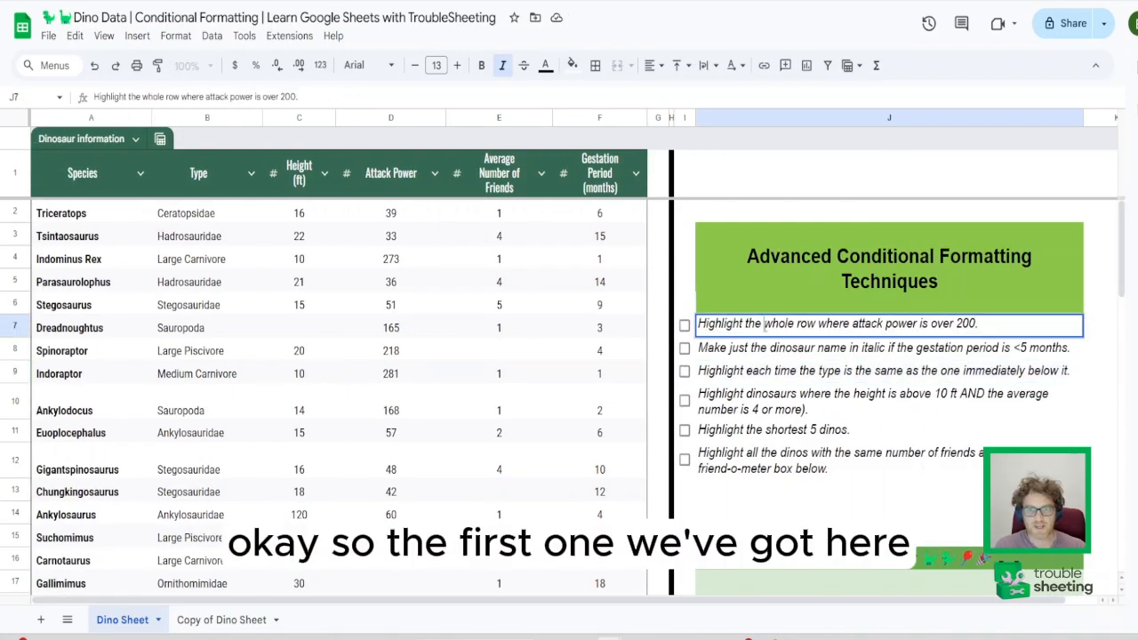
triple_click(766, 326)
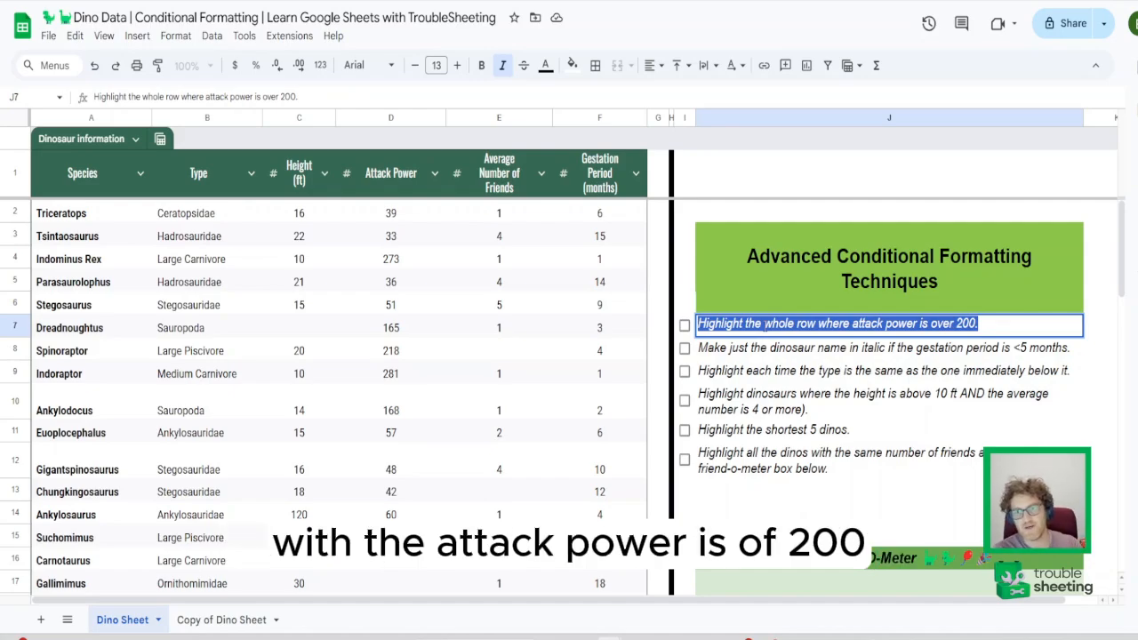
Try a Greater than 200 conditional format rule on the whole Attack Power column and delete it again
left_click(364, 258)
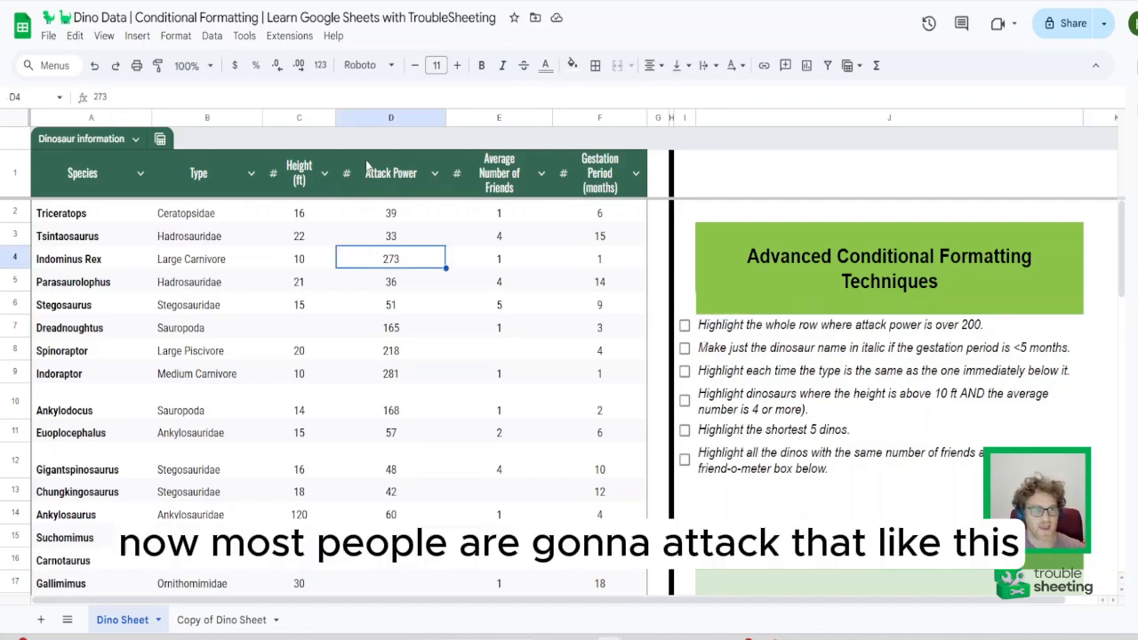
left_click(374, 117)
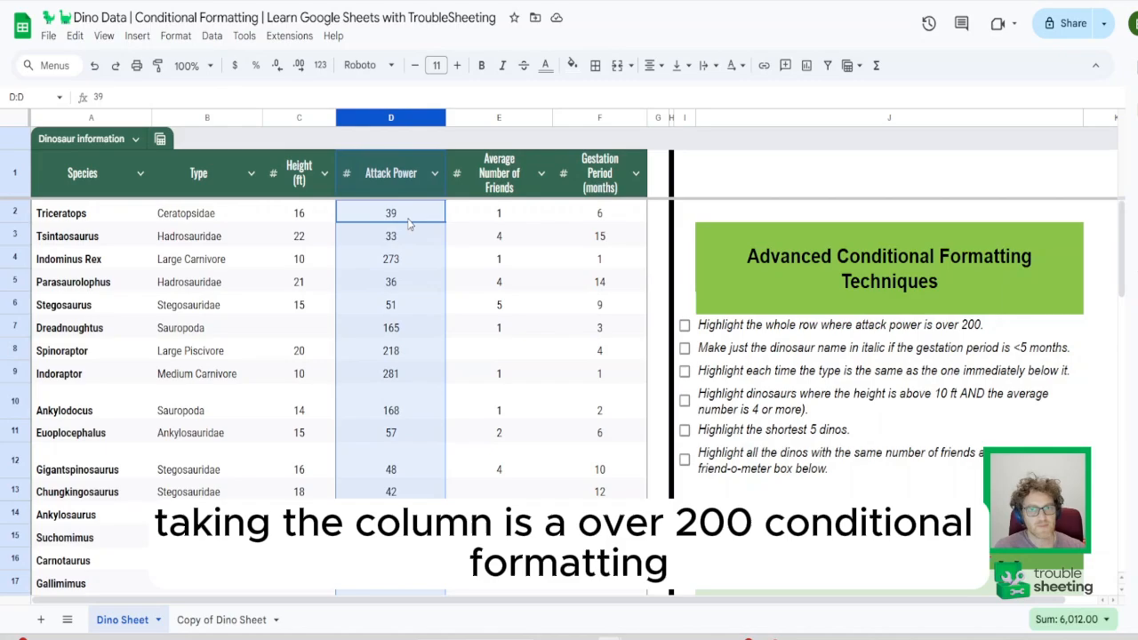
left_click(175, 36)
left_click(297, 323)
left_click(1099, 282)
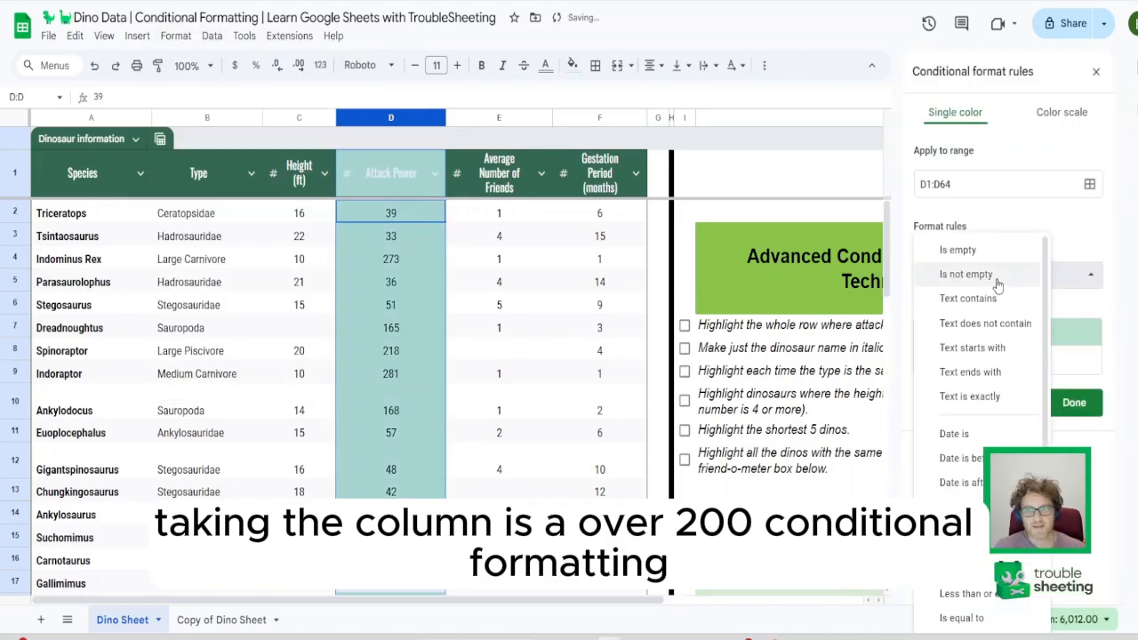
left_click(987, 406)
left_click(960, 311)
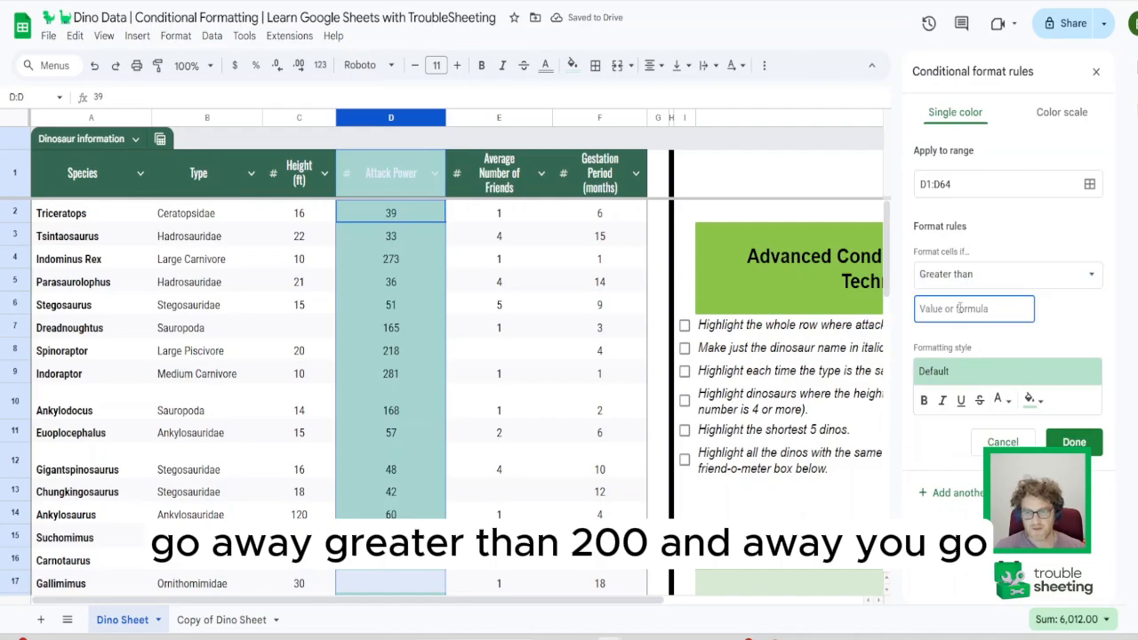
type("200")
left_click(1074, 442)
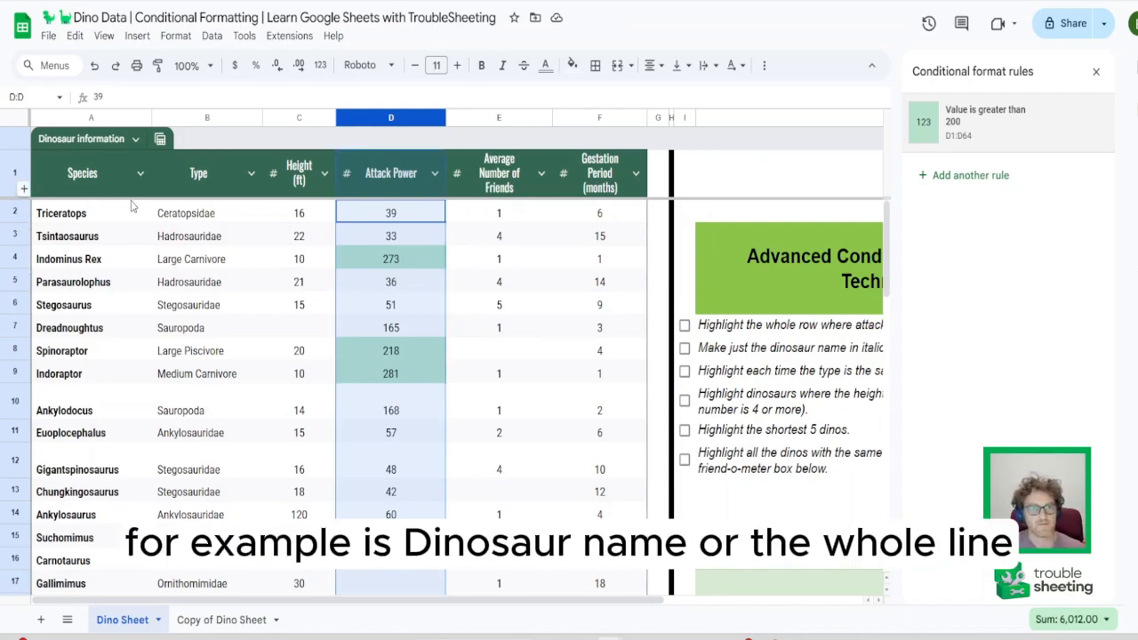
left_click(1097, 121)
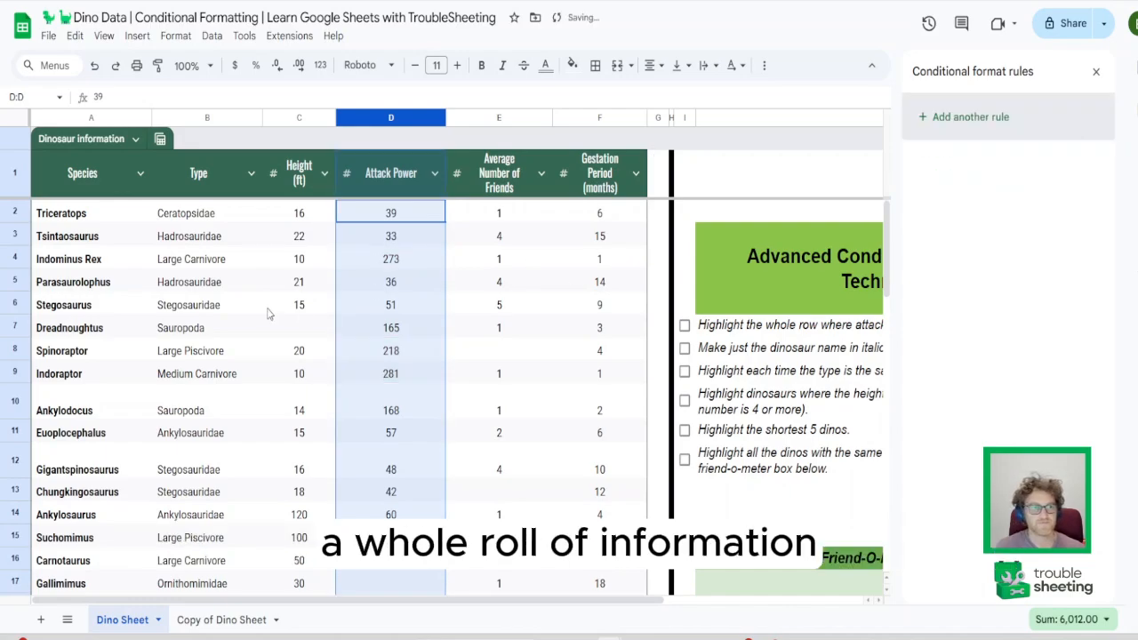
Add a conditional format rule for columns A to F, range A1:F64, using the Custom formula is condition
left_click(271, 311)
left_click(108, 117)
left_click_drag(107, 117, 600, 117)
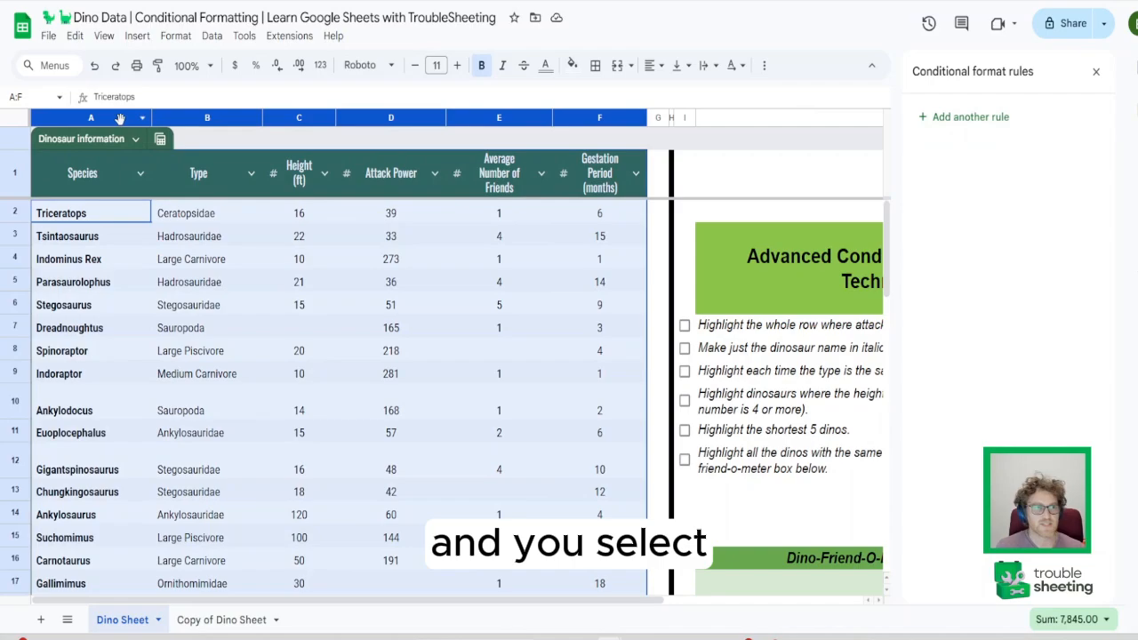
left_click(969, 116)
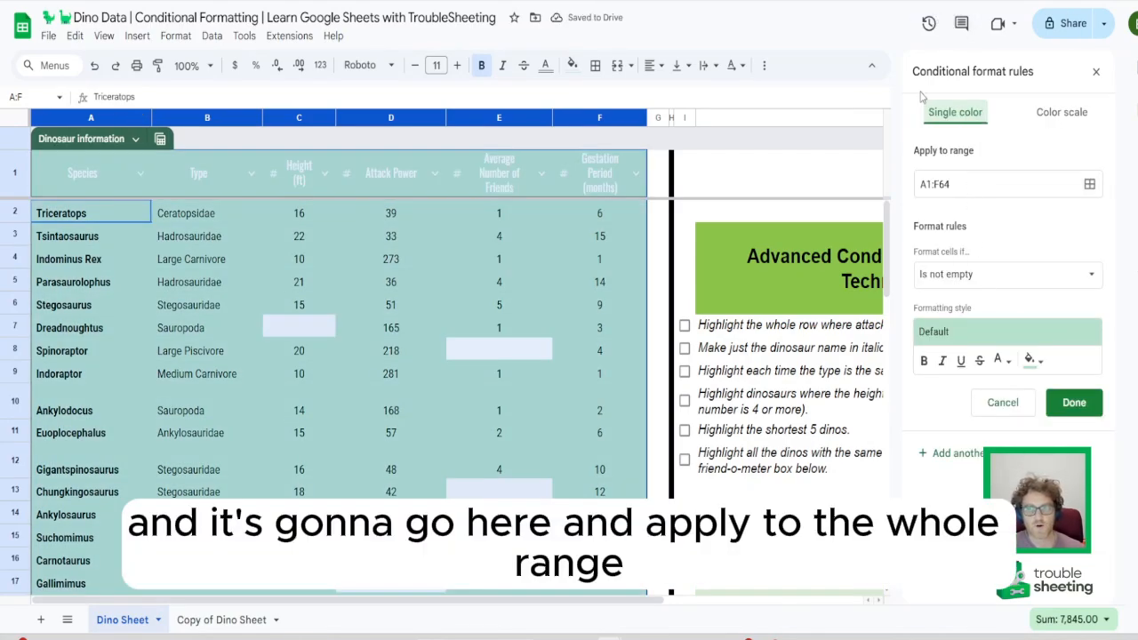
left_click(1090, 184)
key("Escape")
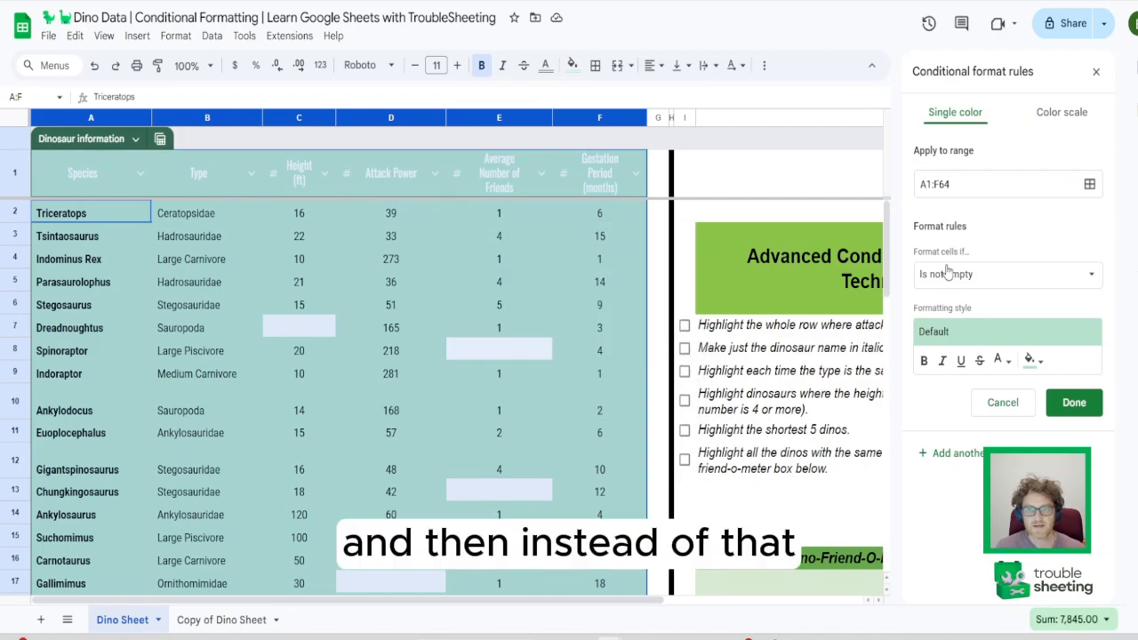
left_click(945, 273)
scroll(1034, 437, "down", 3)
left_click(1003, 613)
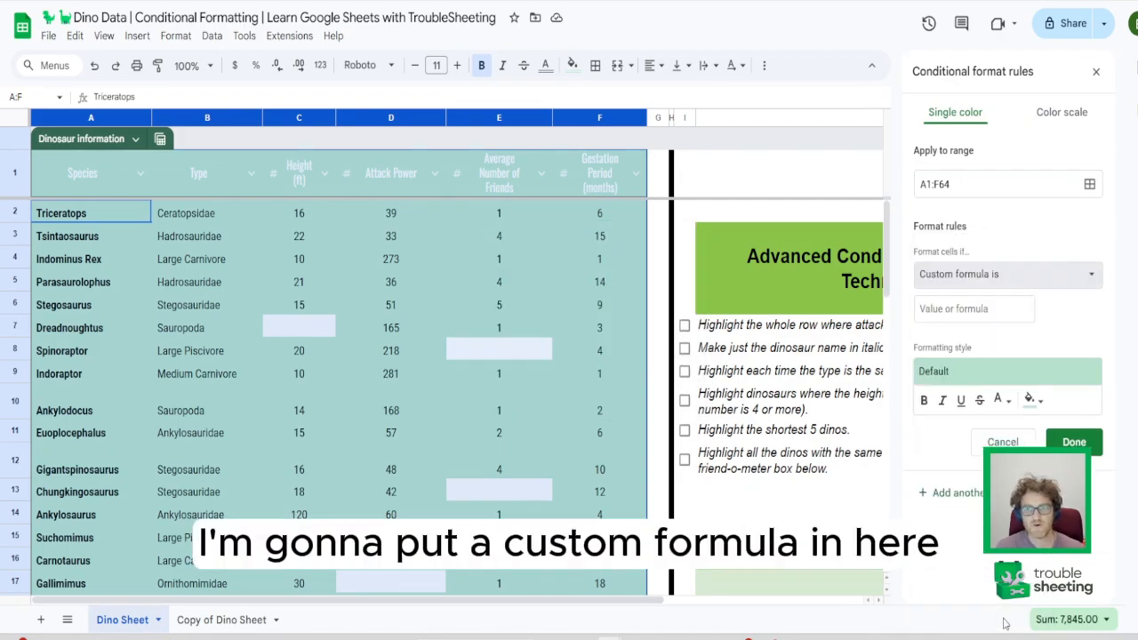
Enter =$D1>200 as the rule's custom formula, locking the Attack Power column
left_click(950, 309)
type("=")
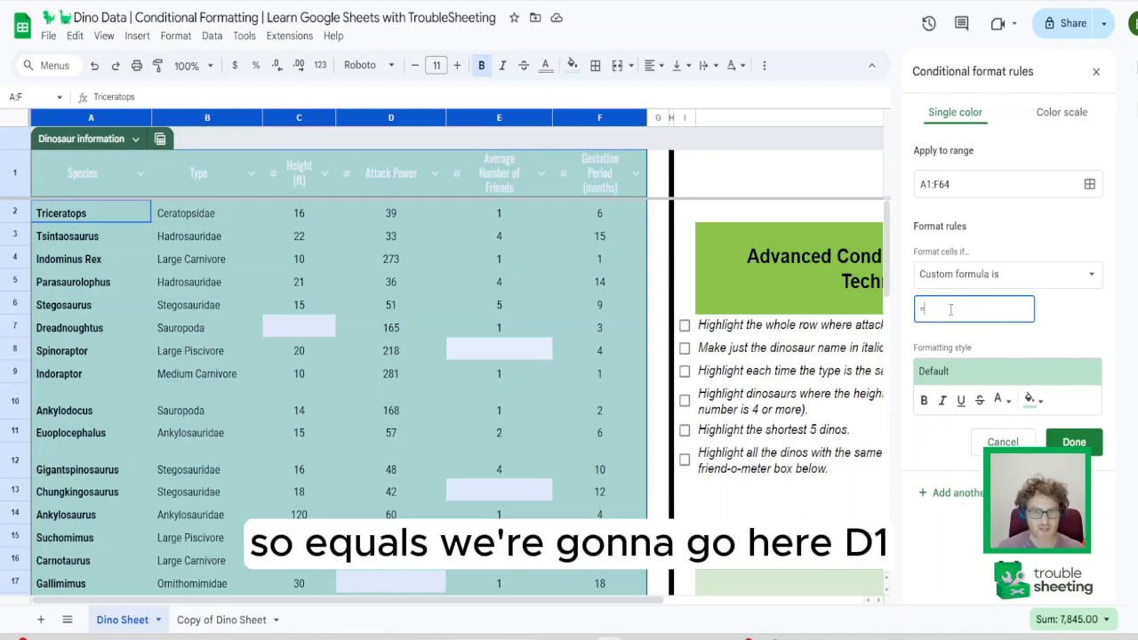
type("$D")
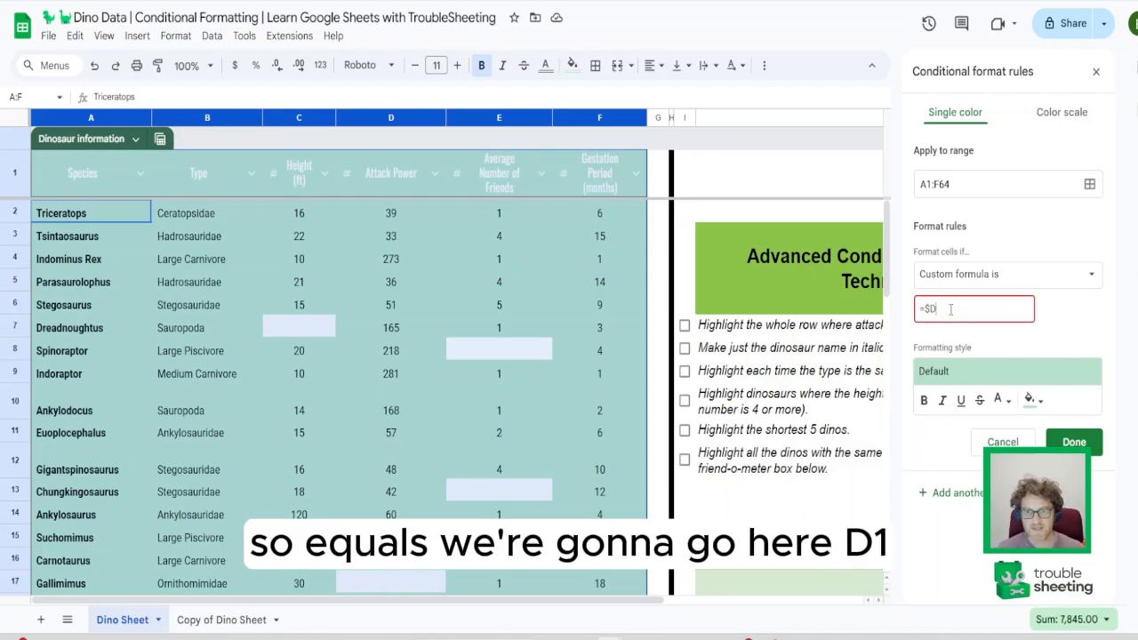
type("1")
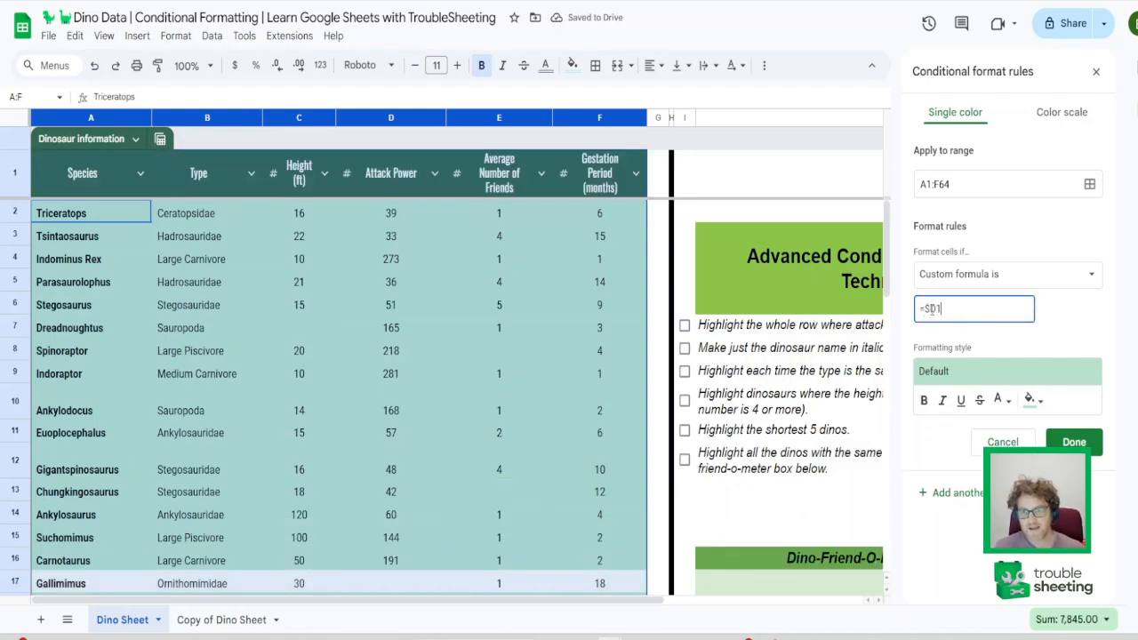
left_click(945, 309)
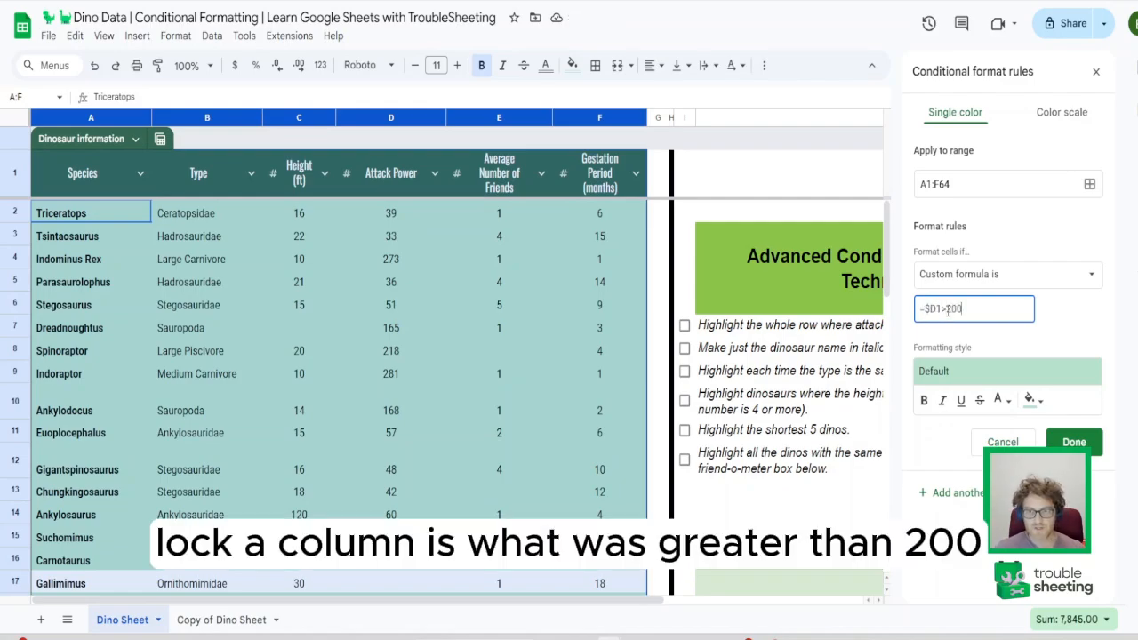
Set the rule's fill to purple and check the cells of the Spinoraptor and Indoraptor rows
left_click(1029, 399)
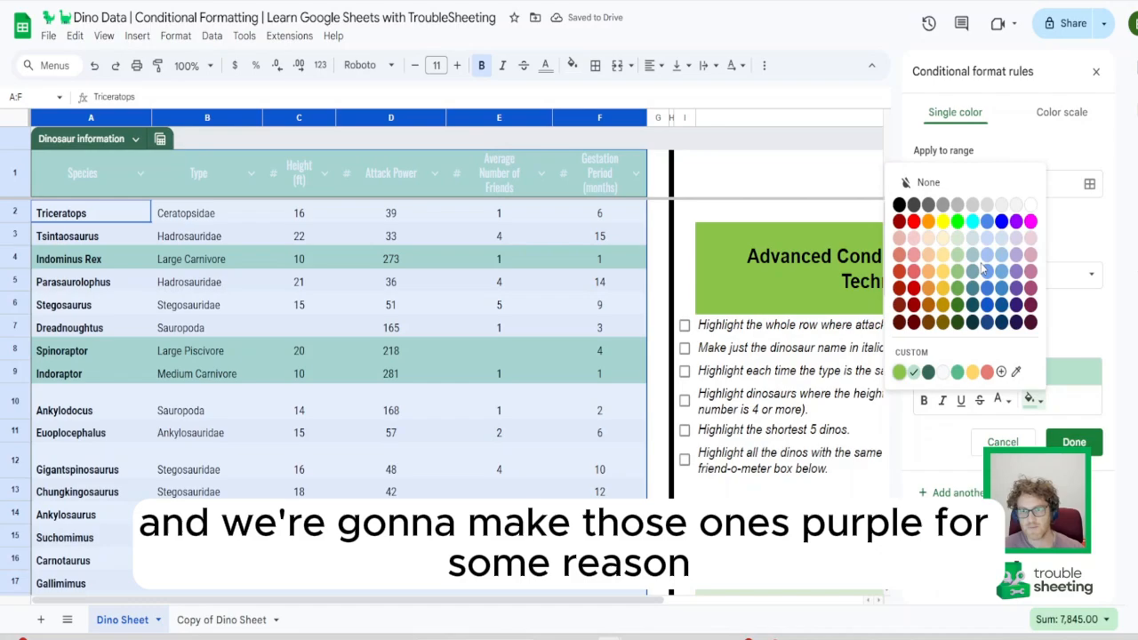
left_click(1021, 227)
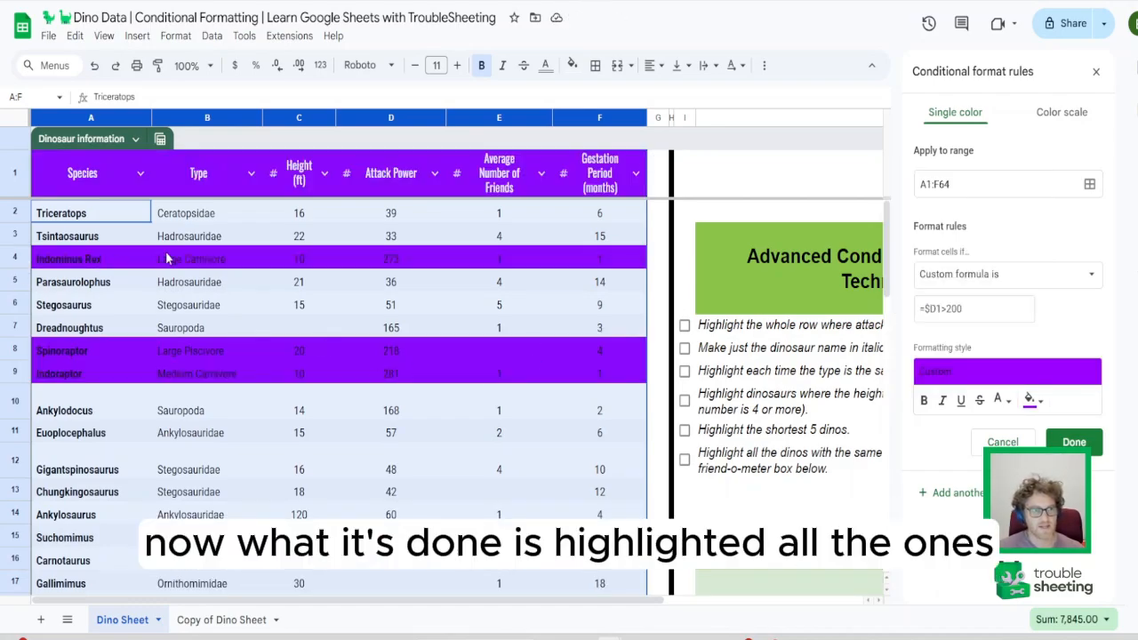
left_click(88, 348)
left_click(203, 346)
left_click(307, 344)
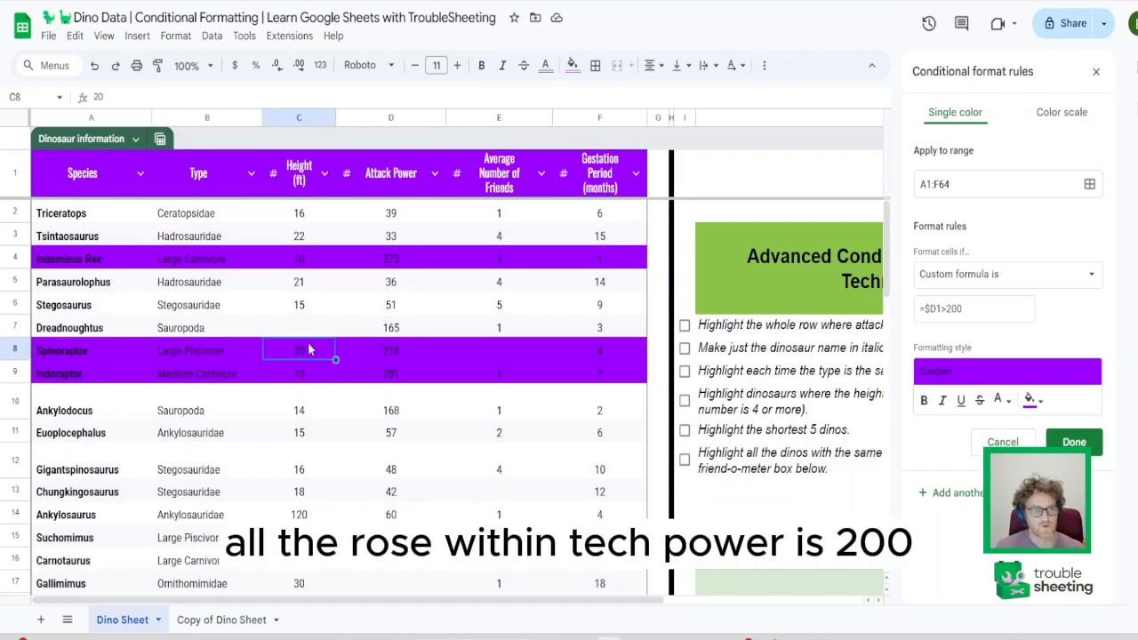
left_click(391, 348)
left_click(392, 374)
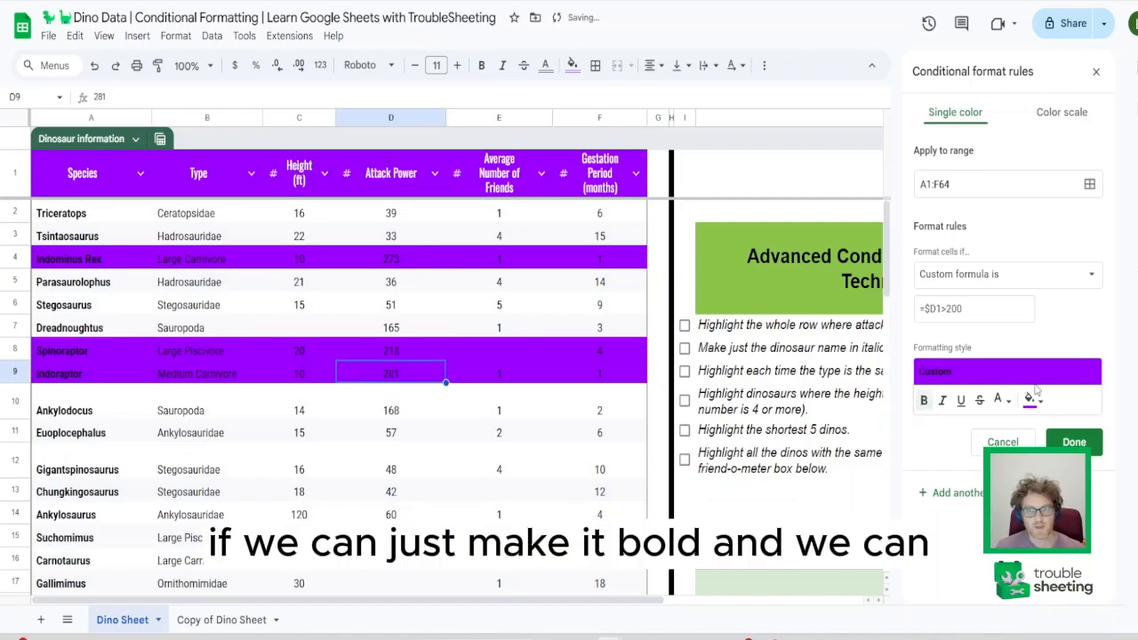
Remove the rule's fill colour and try bold, underline and strikethrough formatting, switching each one off again
left_click(924, 401)
left_click(1029, 400)
left_click(924, 182)
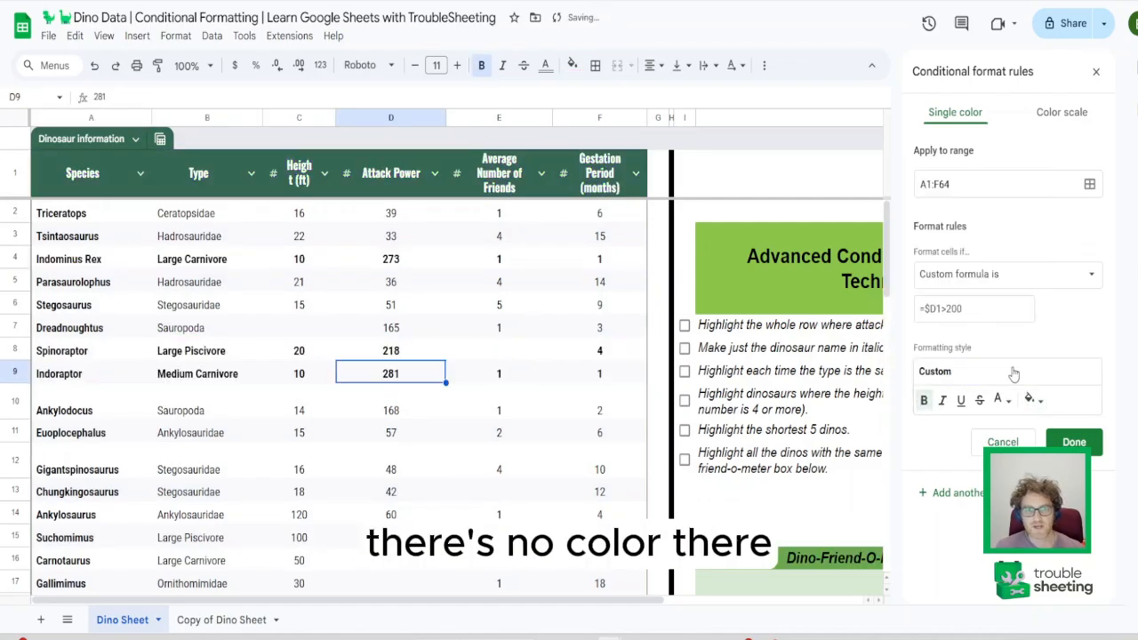
left_click(924, 400)
left_click(960, 401)
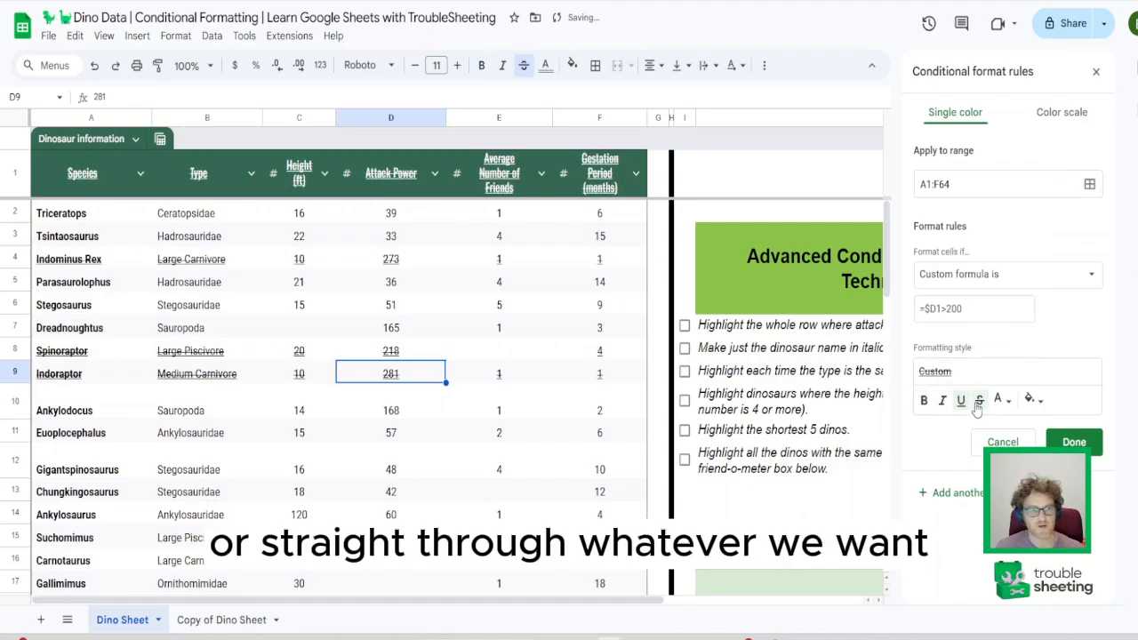
left_click(961, 401)
Try a dark orange text colour on the rule and reset the text colour to None
left_click(998, 399)
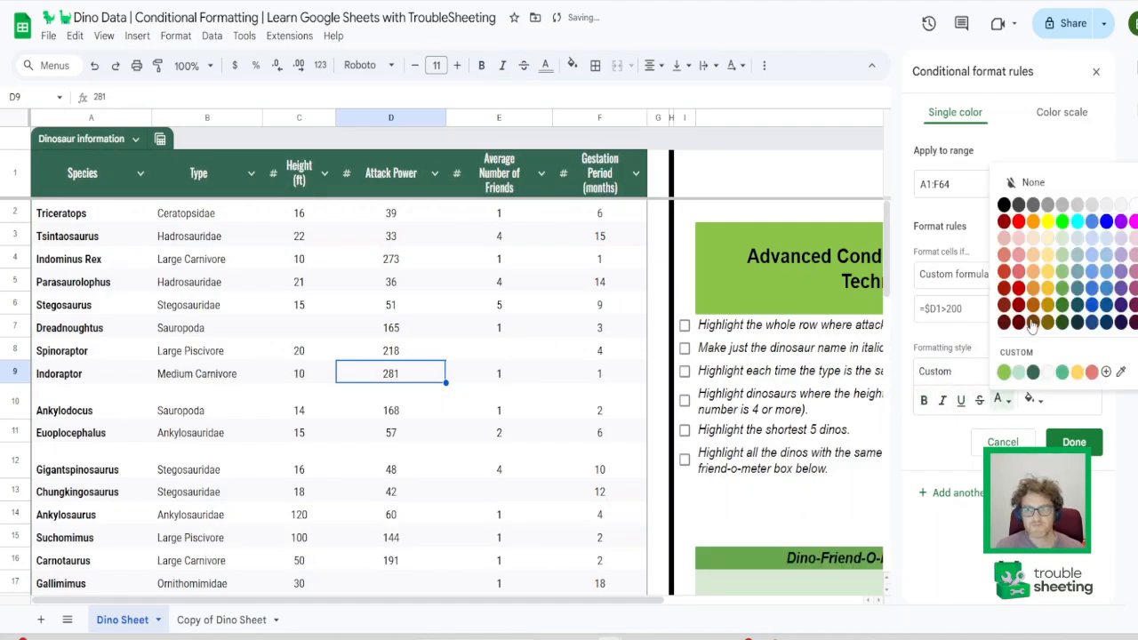
left_click(1037, 312)
left_click(998, 399)
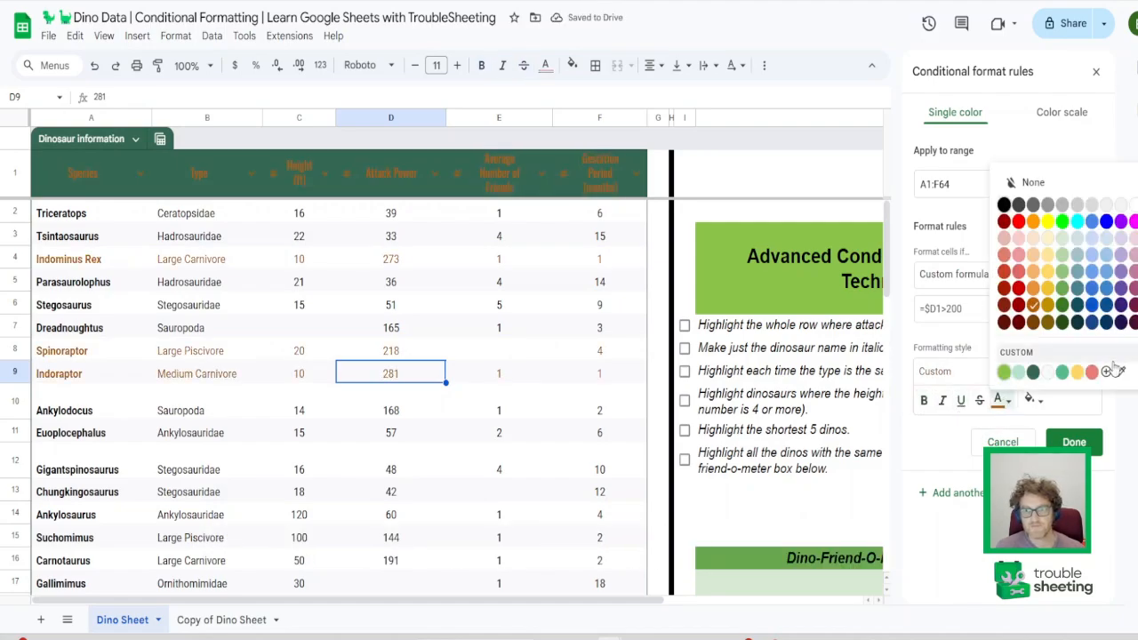
left_click(1033, 182)
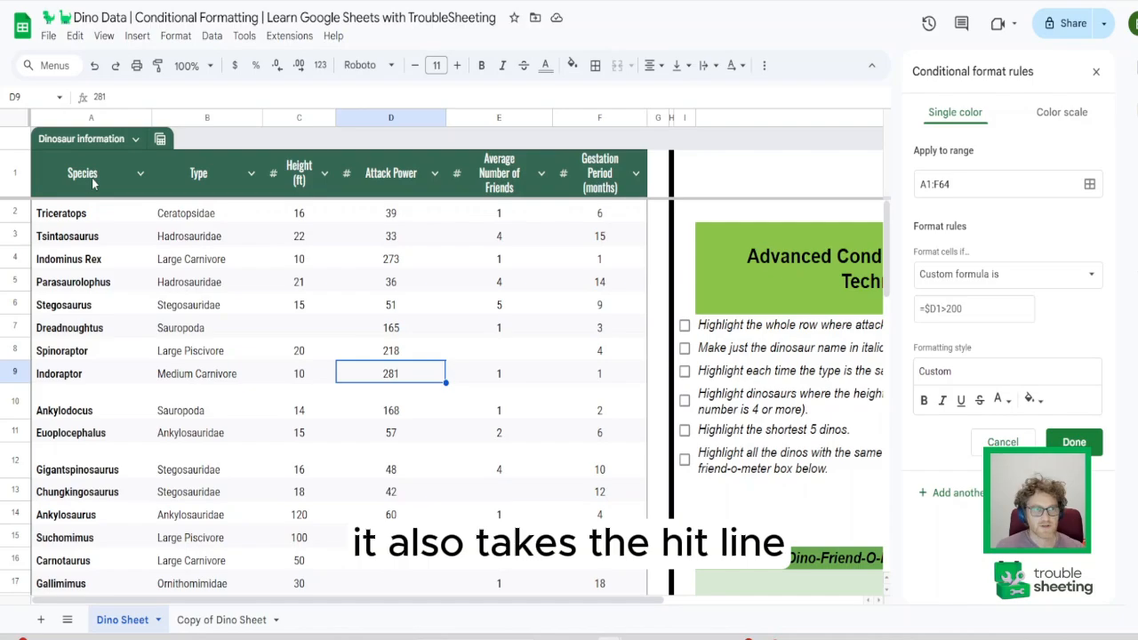
Set the rule's apply-to range to A2:F64 and its custom formula to =$D2>200 to exclude the header row
left_click(930, 184)
left_click(945, 307)
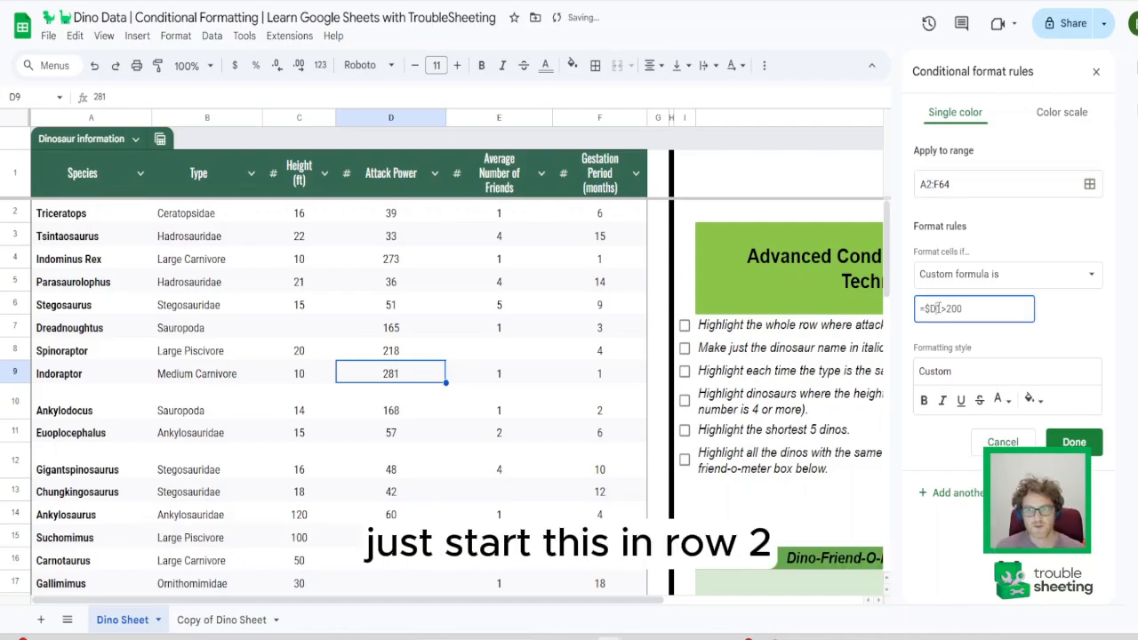
key("BackSpace")
type("2")
Give the =$D2>200 rule a dark blue fill and return to the list of advanced techniques
left_click(999, 401)
left_click(1032, 400)
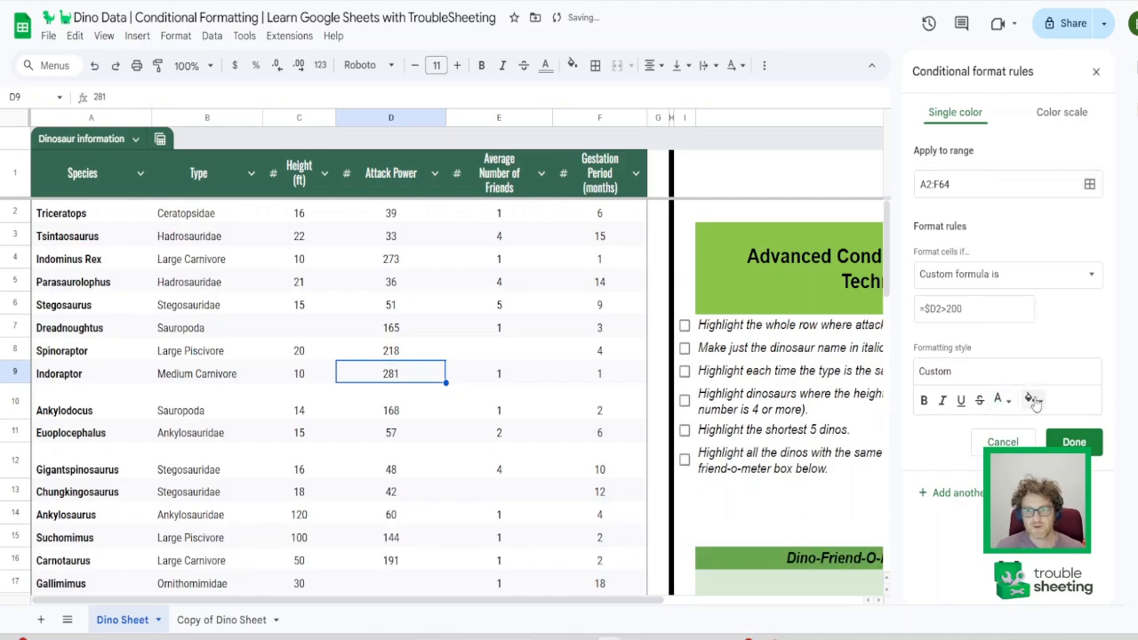
left_click(988, 305)
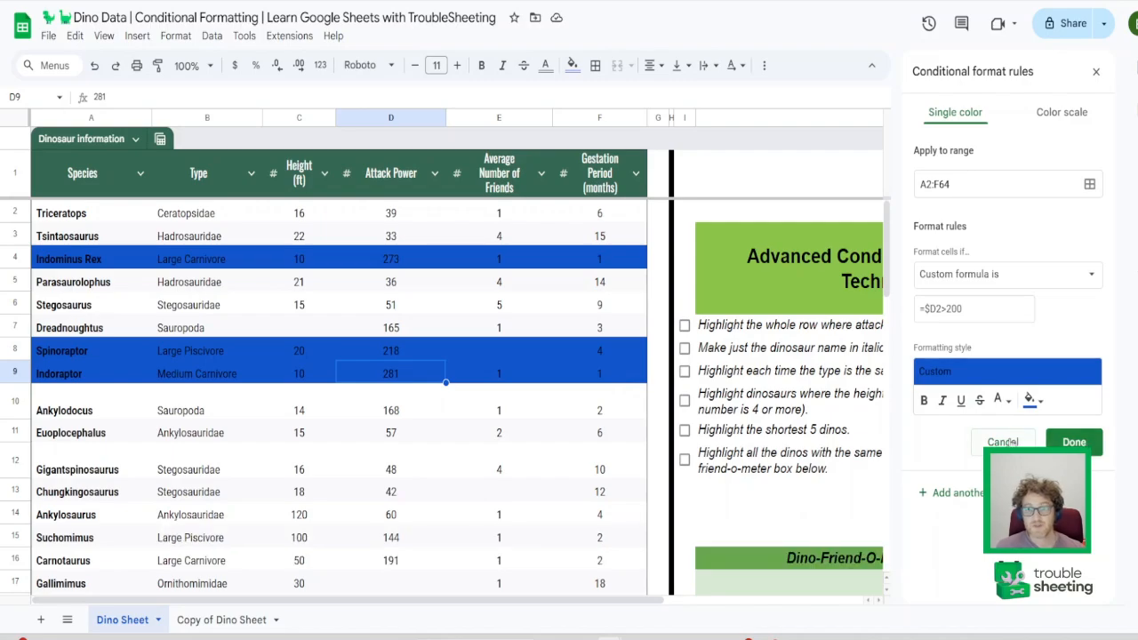
scroll(663, 347, "right", 3)
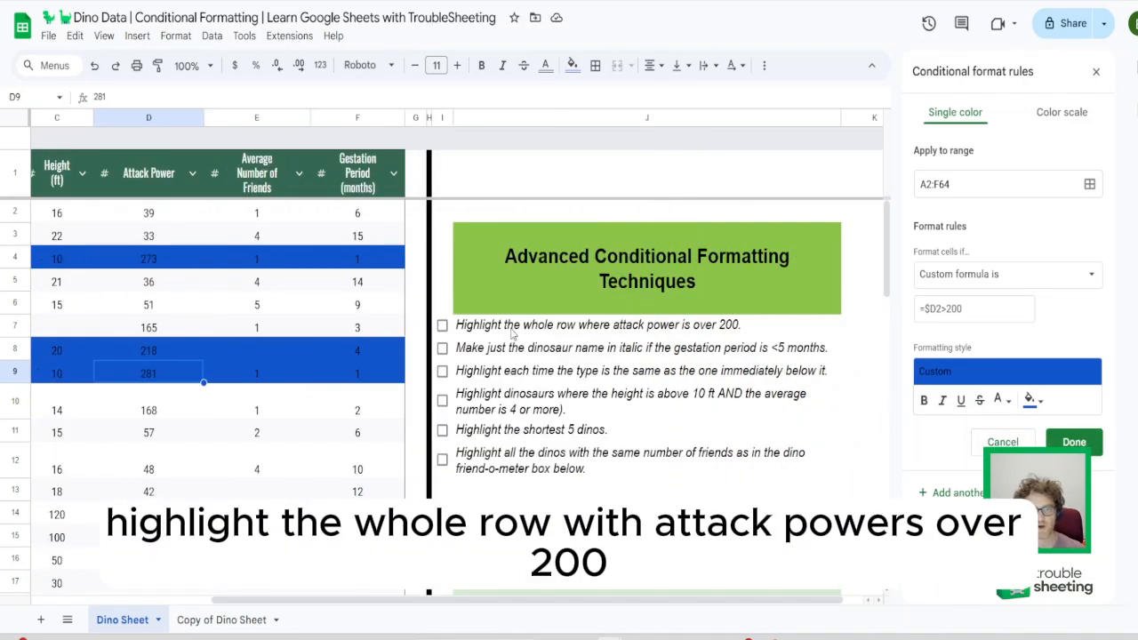
Tick off the whole-row attack power technique in the checklist, discard its formatting rule, and select the gestation period technique
scroll(512, 333, "left", 3)
left_click(685, 326)
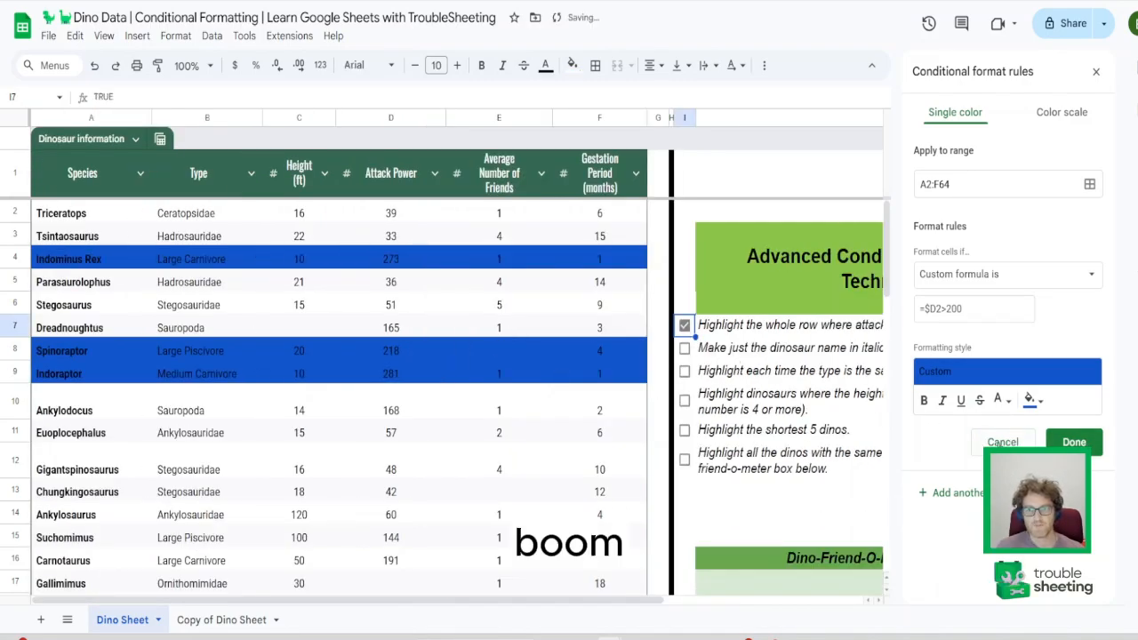
left_click(1003, 442)
left_click(716, 346)
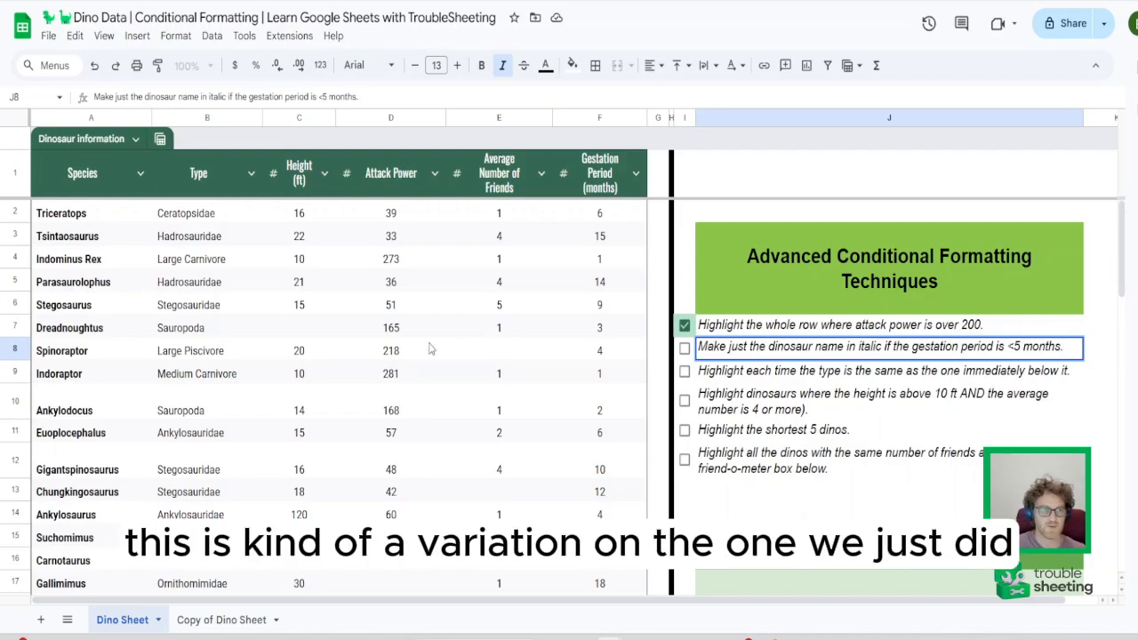
Start a conditional formatting rule on the Species column, applied to A2:A64 with a custom formula condition
left_click(89, 117)
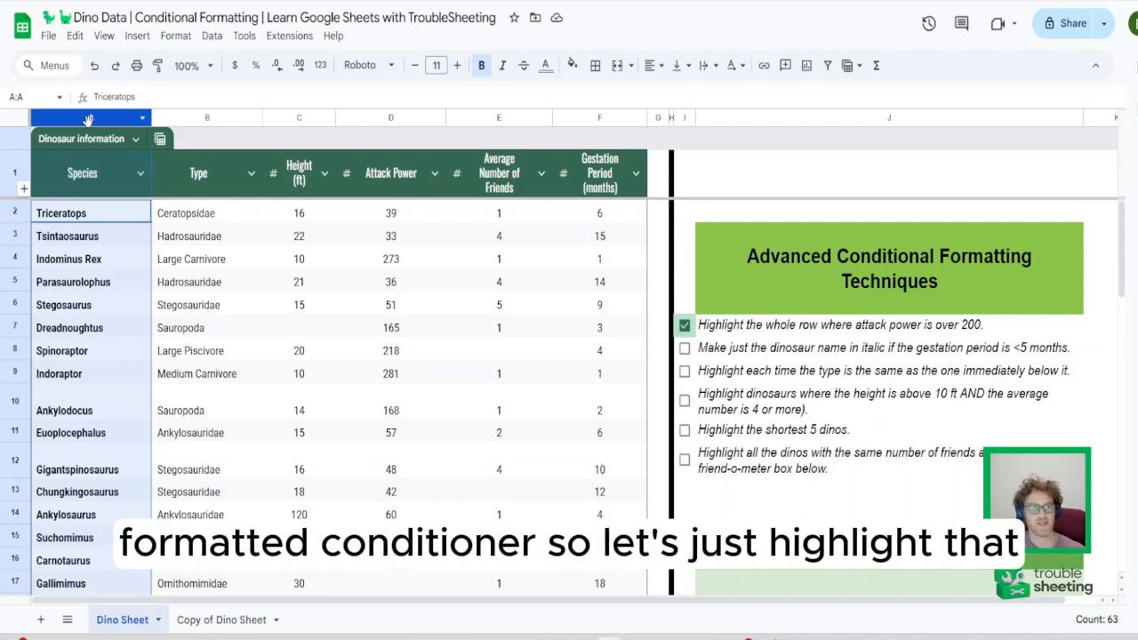
left_click(175, 35)
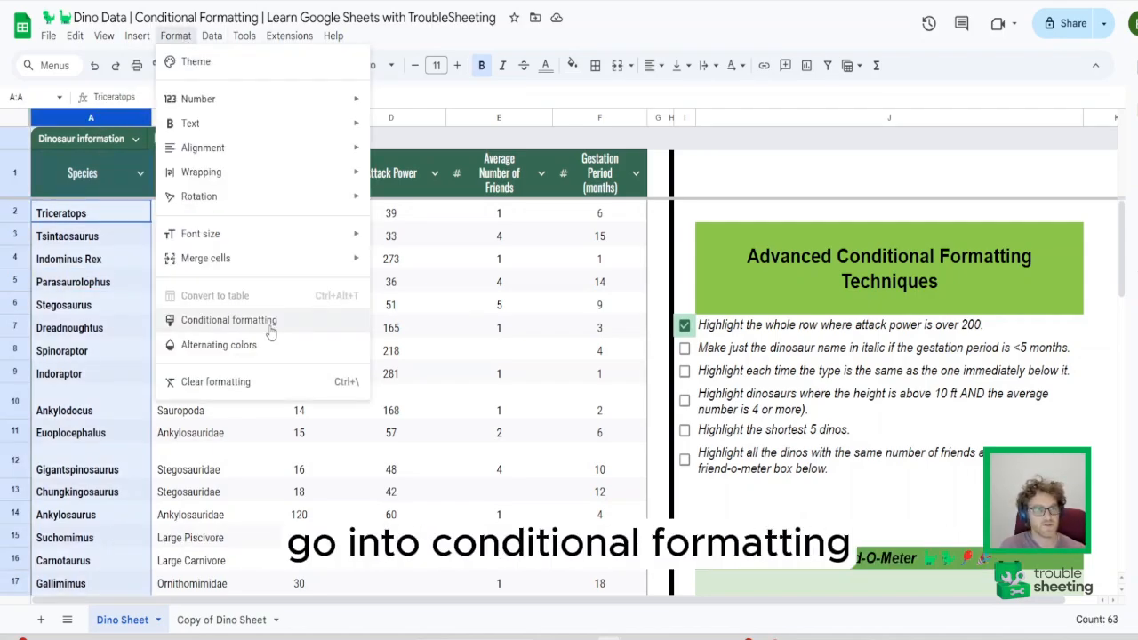
left_click(228, 320)
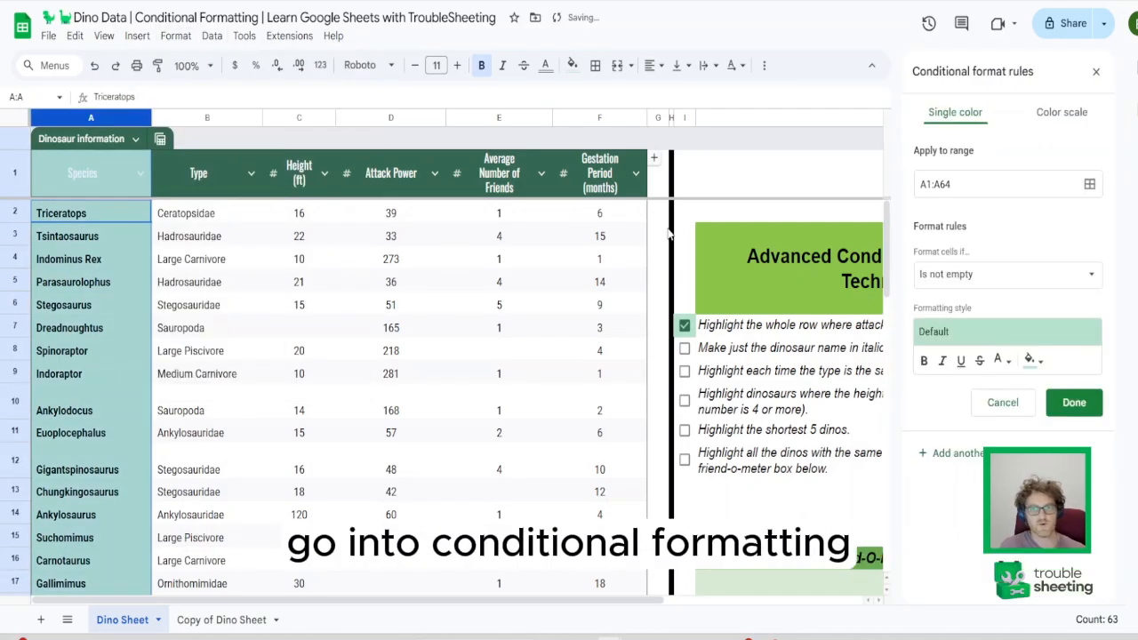
left_click(928, 185)
key("BackSpace")
type("2")
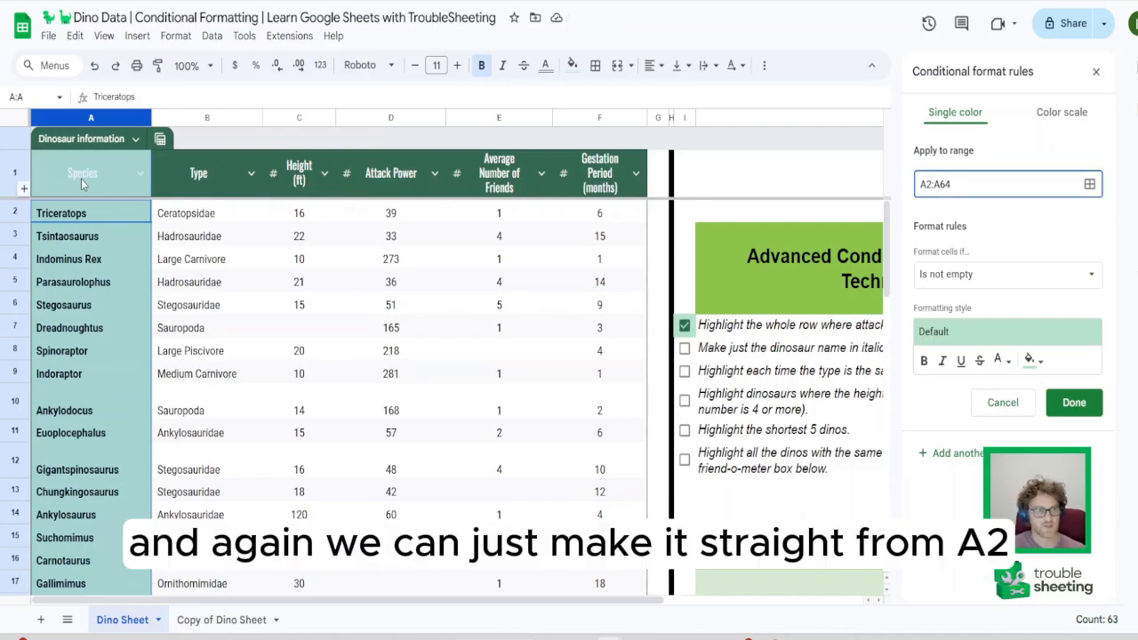
left_click(1005, 274)
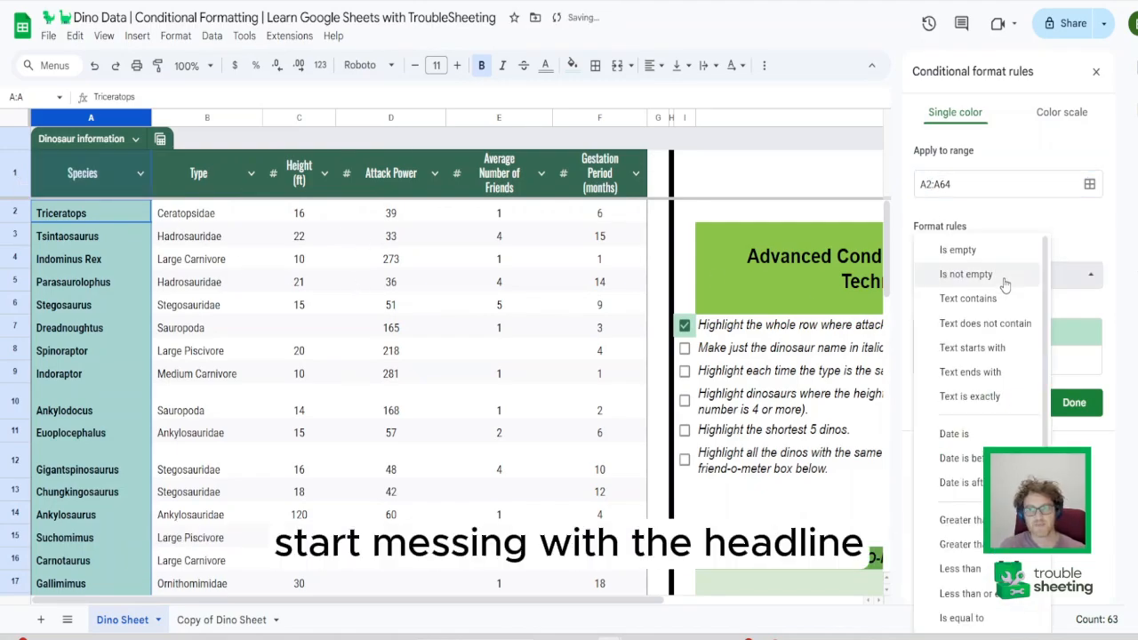
scroll(987, 427, "down", 2)
scroll(978, 445, "down", 2)
left_click(976, 611)
left_click(944, 308)
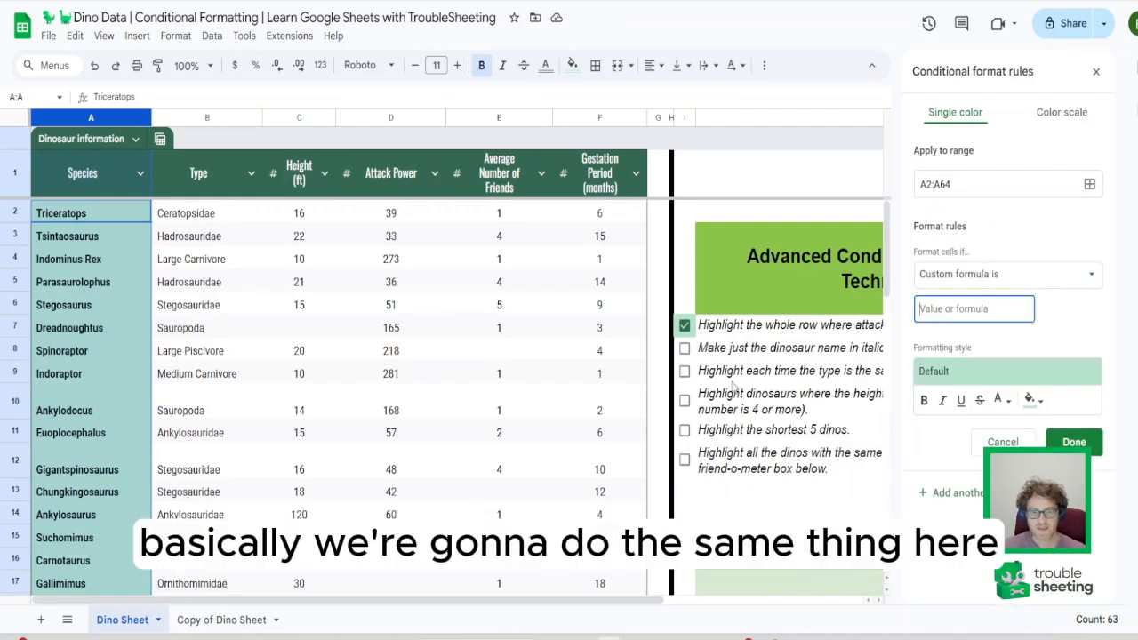
Enter the custom formula =$F2<5 so the species rule depends on the gestation period
scroll(772, 360, "right", 4)
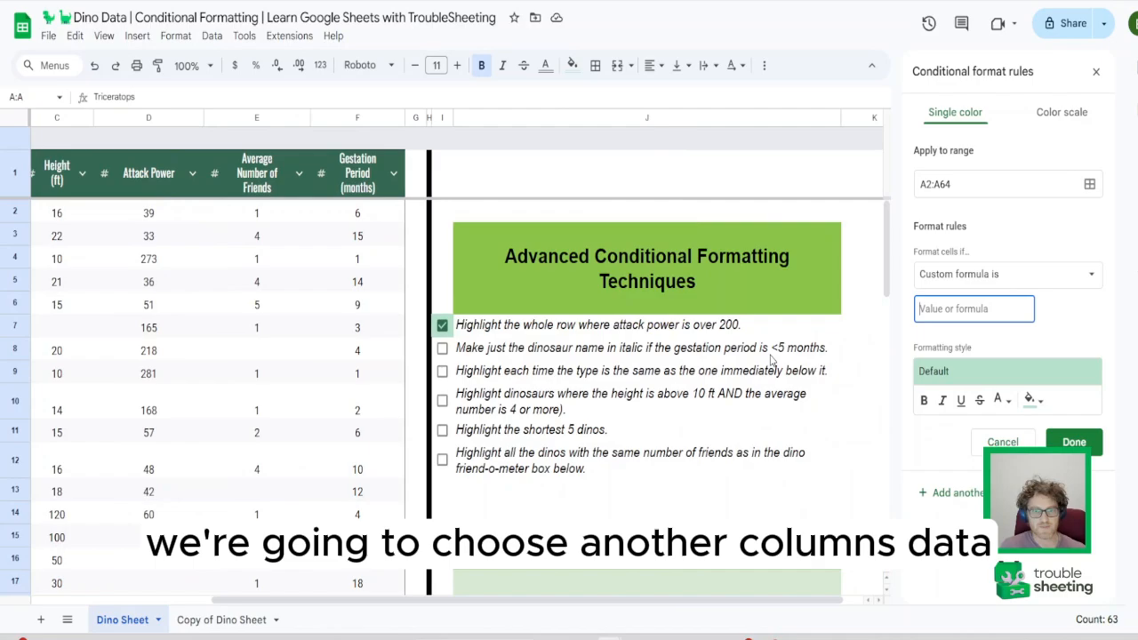
scroll(772, 360, "left", 4)
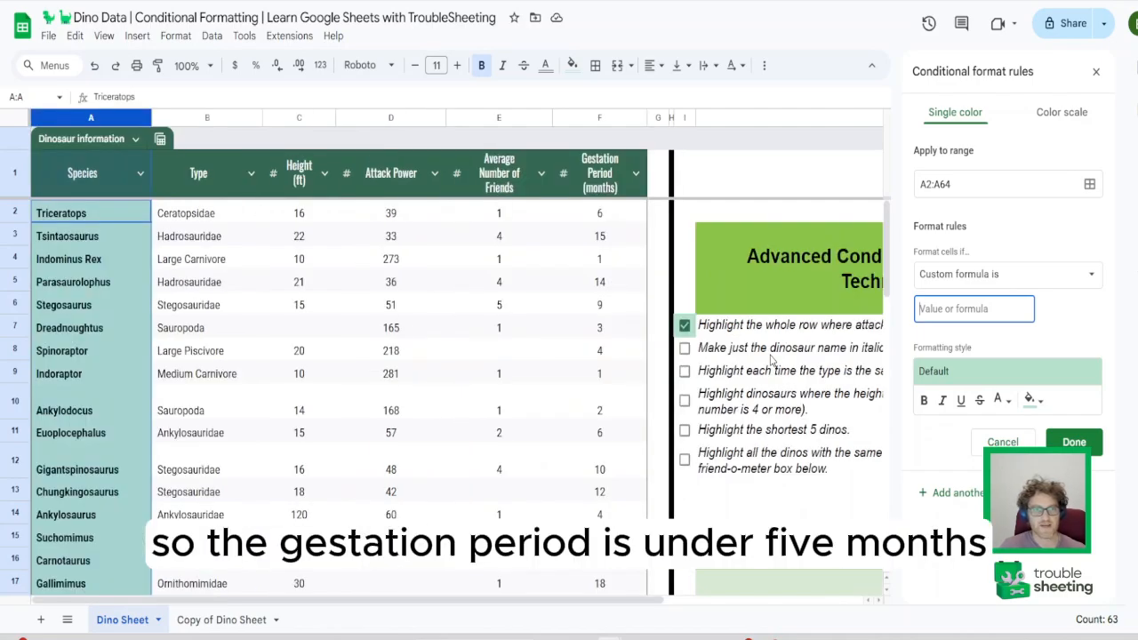
type("=")
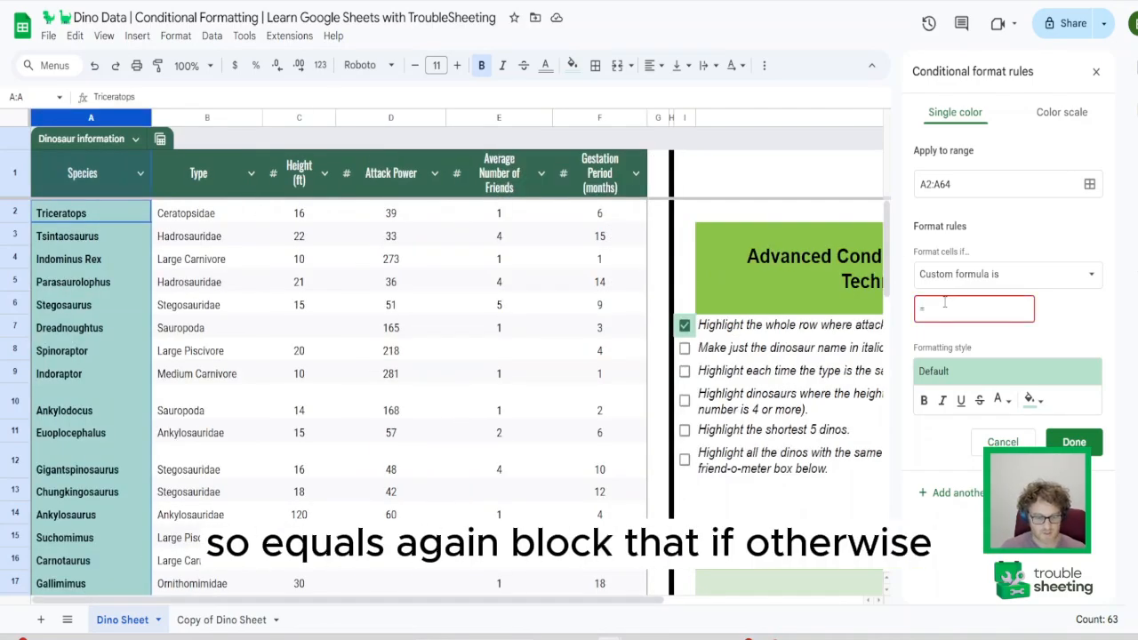
type("$F")
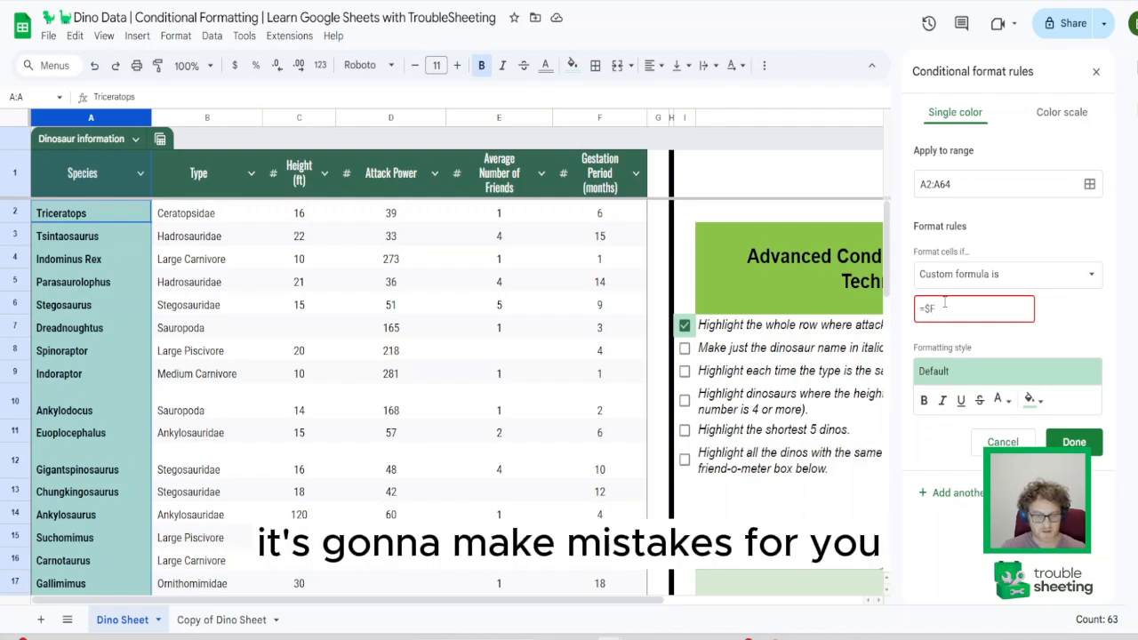
type("2")
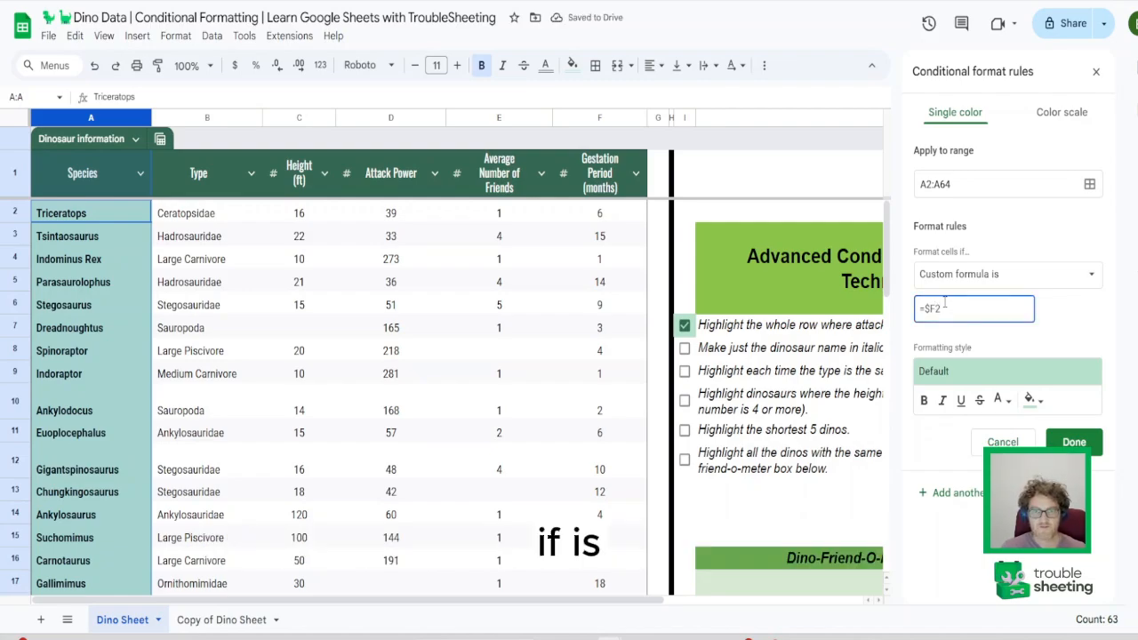
scroll(736, 425, "right", 3)
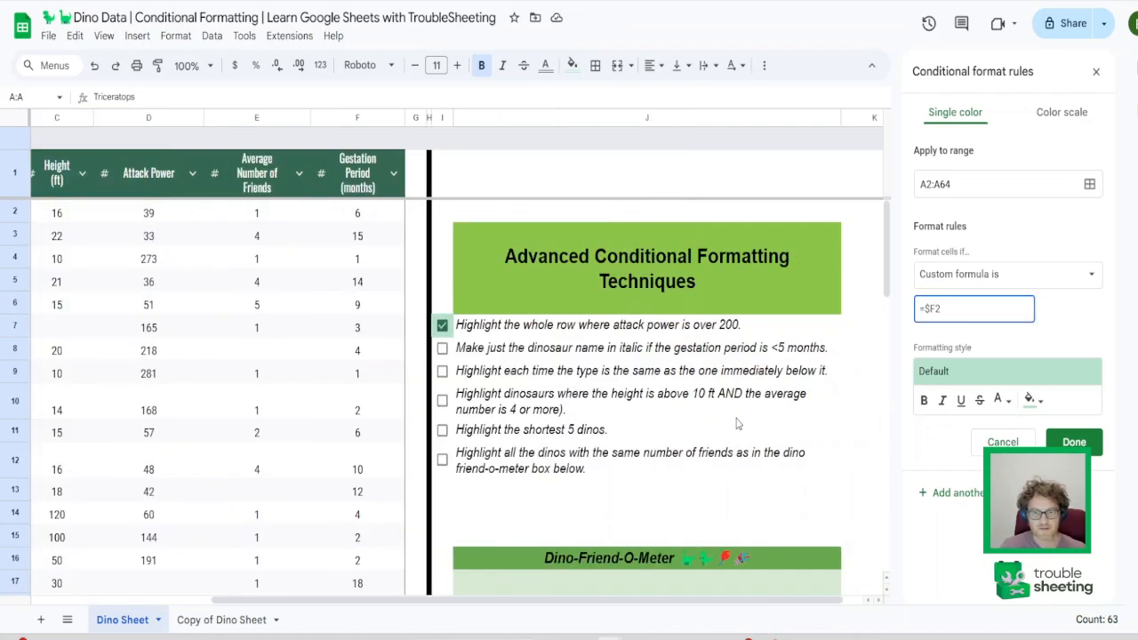
scroll(739, 424, "left", 3)
scroll(738, 425, "down", 1)
type("<5")
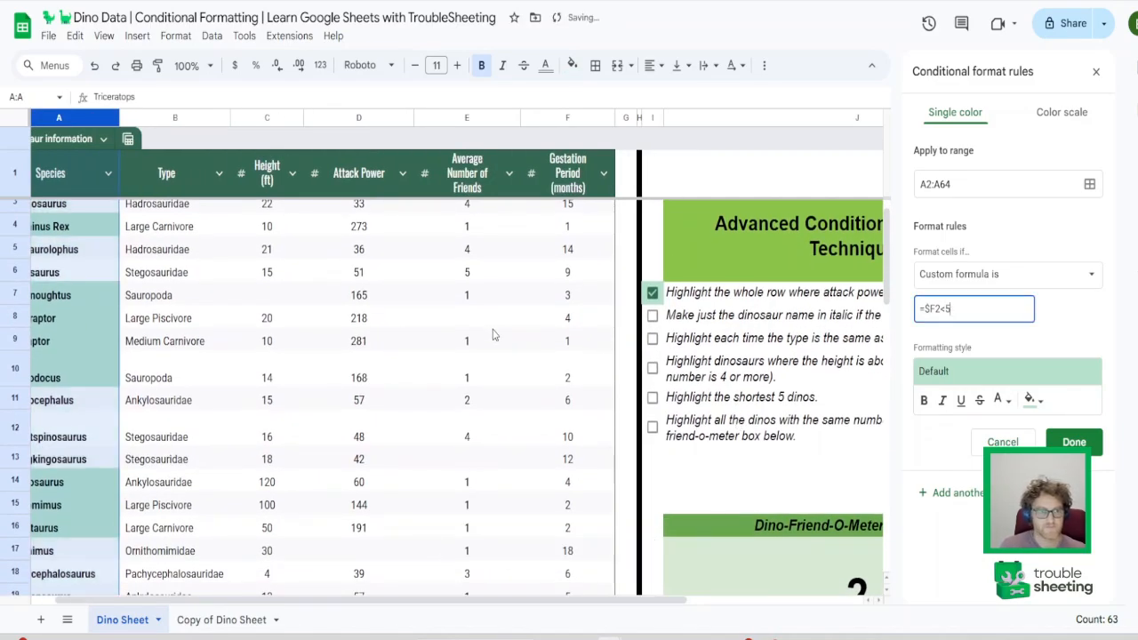
scroll(495, 332, "left", 1)
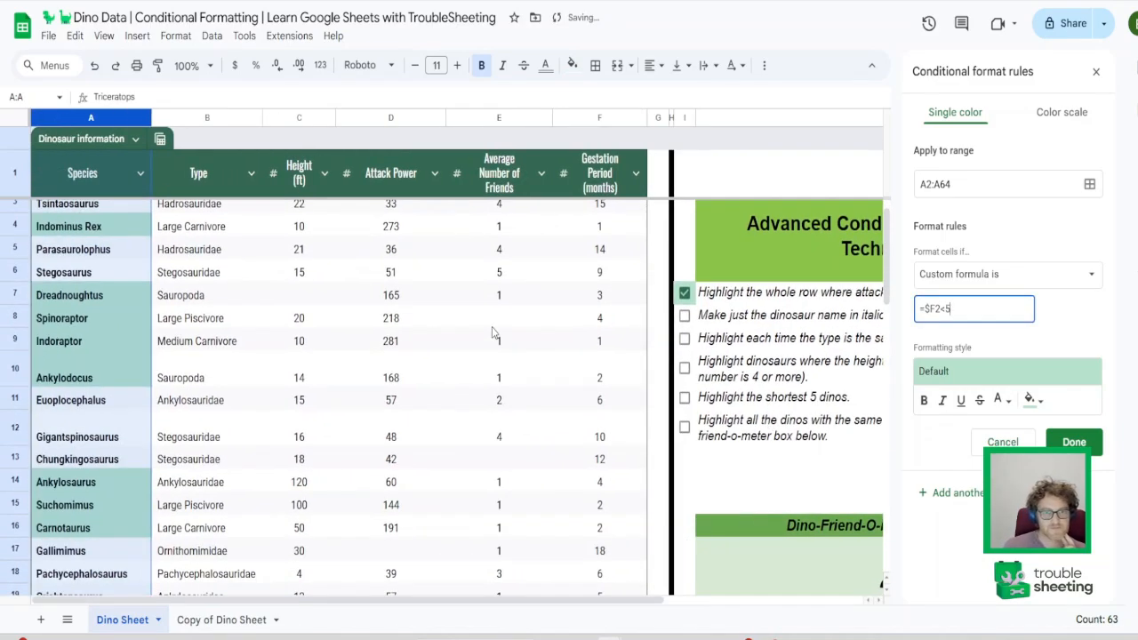
Set the species rule's fill colour to None and apply italic formatting instead
scroll(495, 331, "up", 1)
left_click(1029, 399)
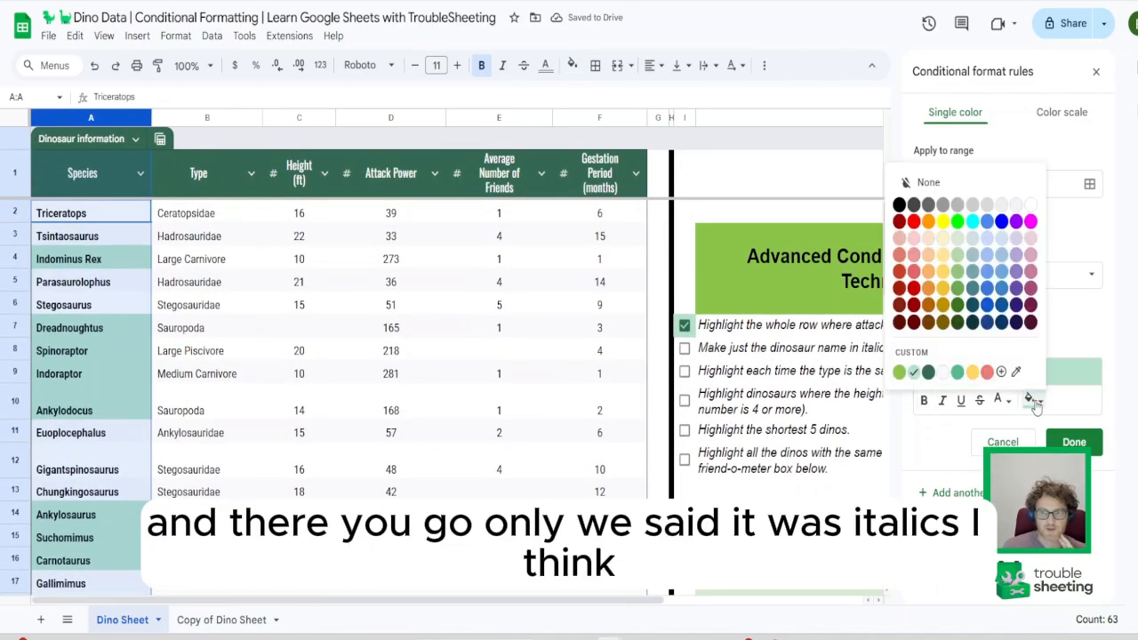
left_click(1004, 184)
left_click(943, 401)
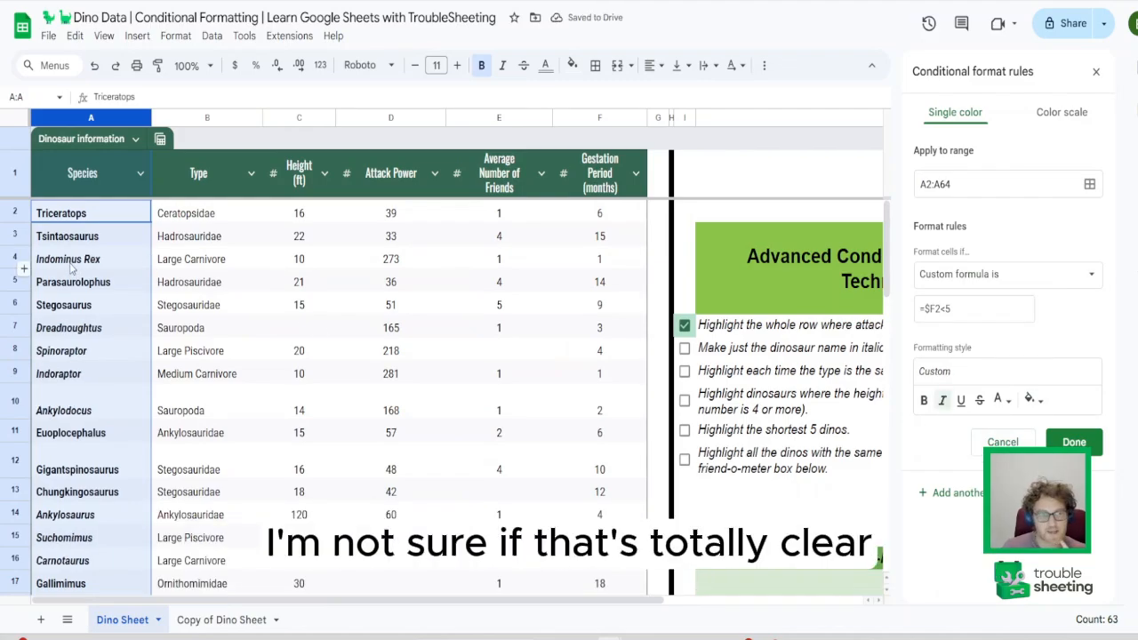
Zoom the sheet to 150% and check Indominus Rex's name style against its gestation period
left_click(191, 65)
left_click(188, 225)
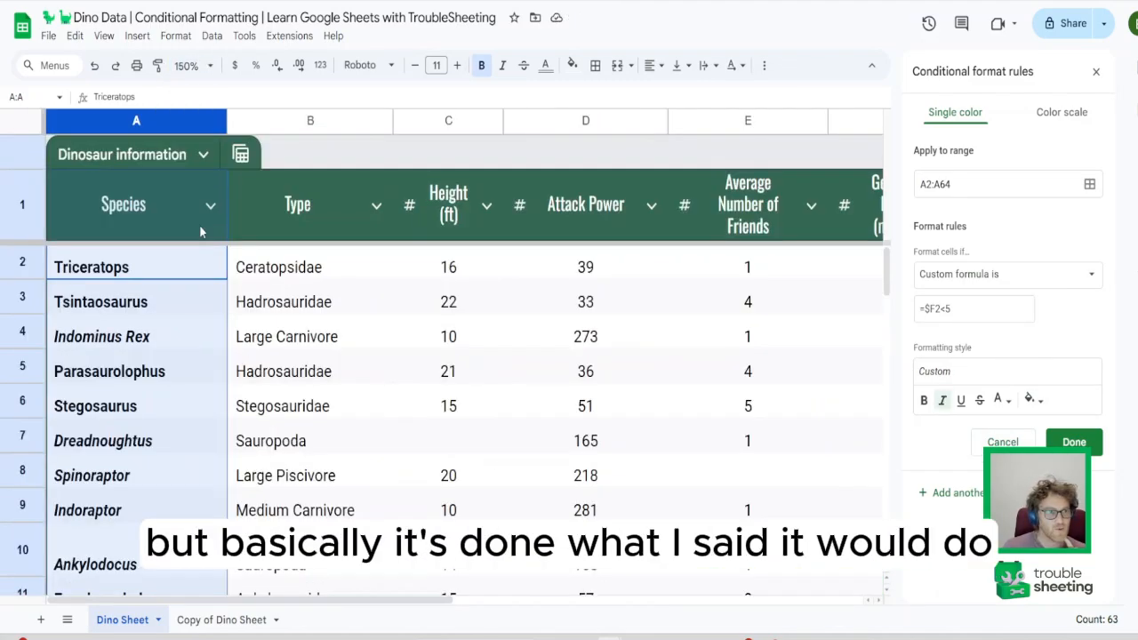
left_click(167, 338)
left_click(168, 371)
left_click(144, 336)
scroll(134, 342, "right", 4)
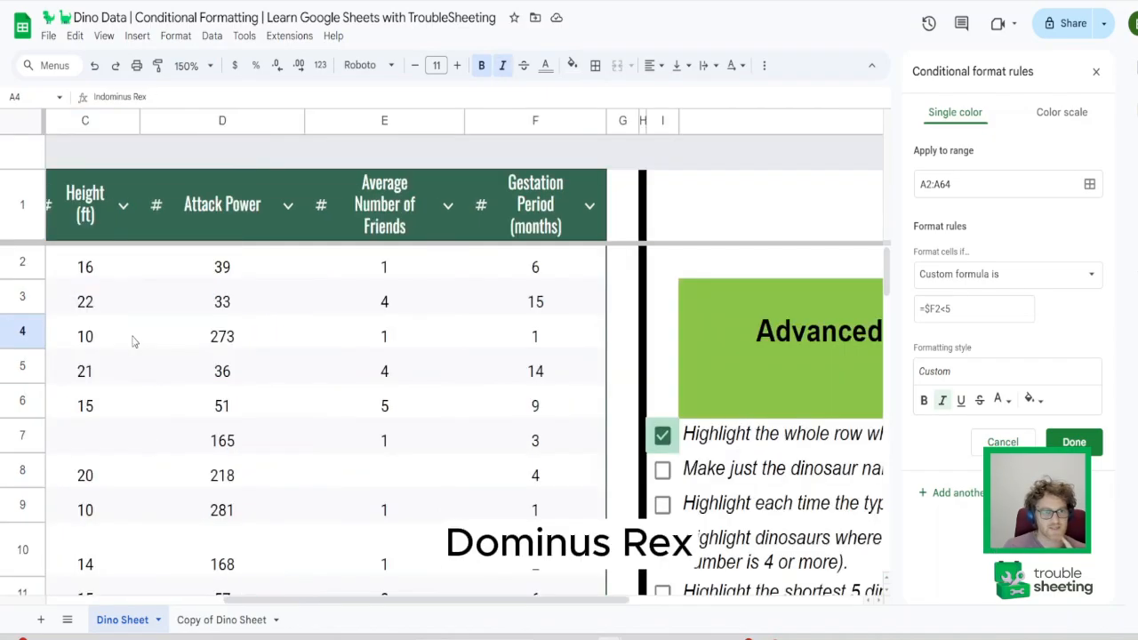
scroll(193, 330, "right", 2)
Compare the name styles of Dreadnoughtus and Ankylodocus with their gestation periods
scroll(193, 330, "left", 5)
scroll(193, 330, "down", 1)
left_click(140, 351)
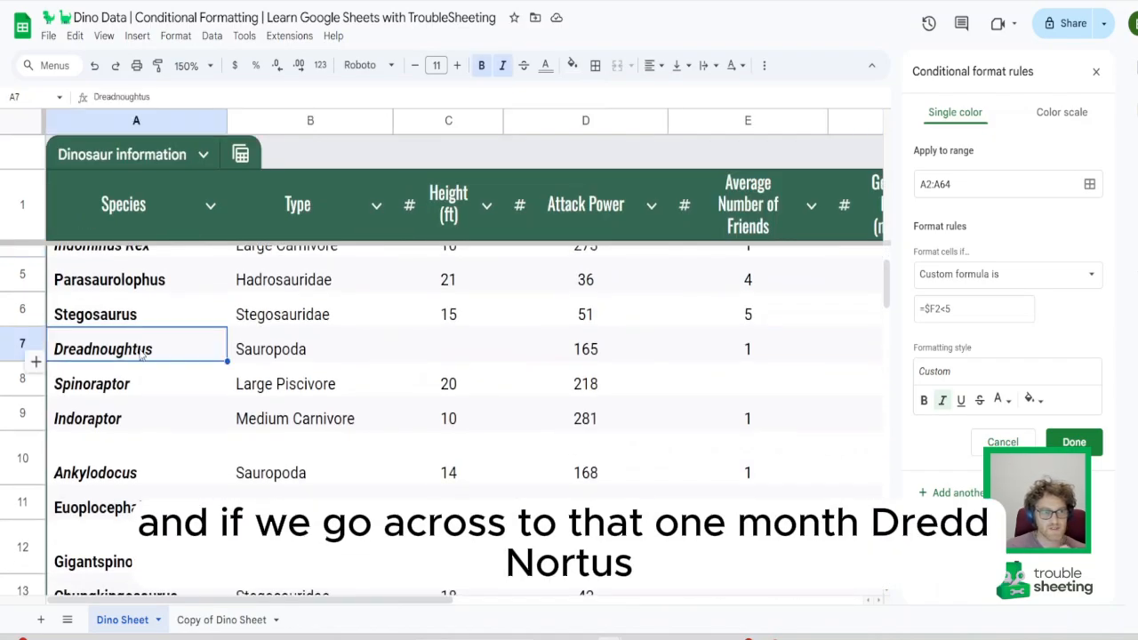
scroll(533, 360, "right", 3)
left_click(539, 362)
scroll(539, 358, "left", 3)
scroll(355, 374, "down", 2)
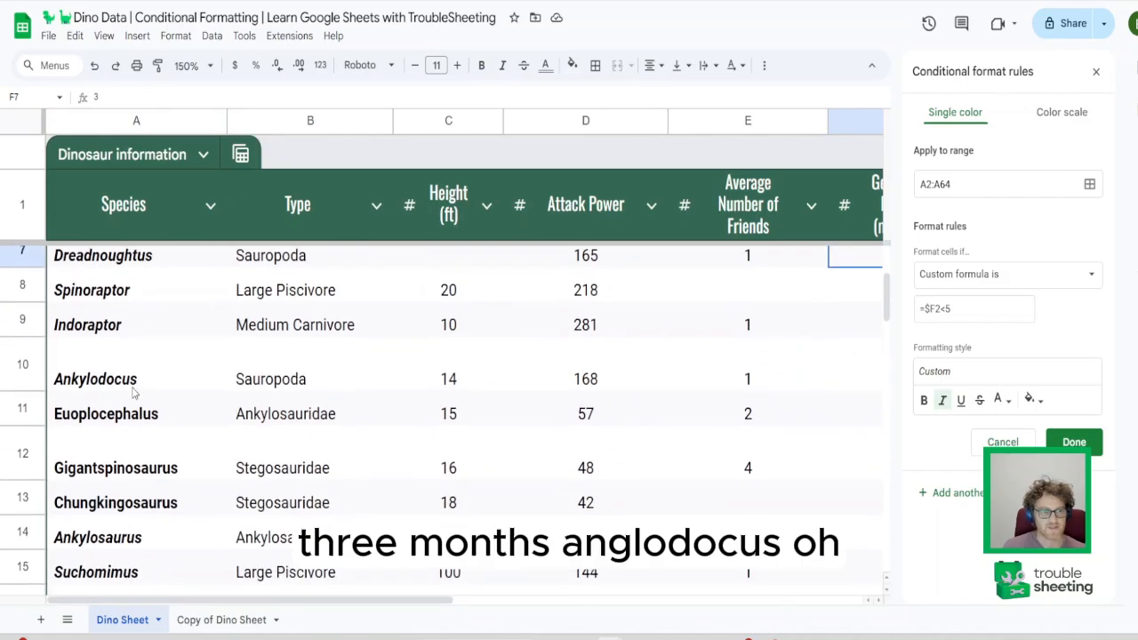
left_click(133, 387)
scroll(140, 382, "right", 3)
left_click(508, 371)
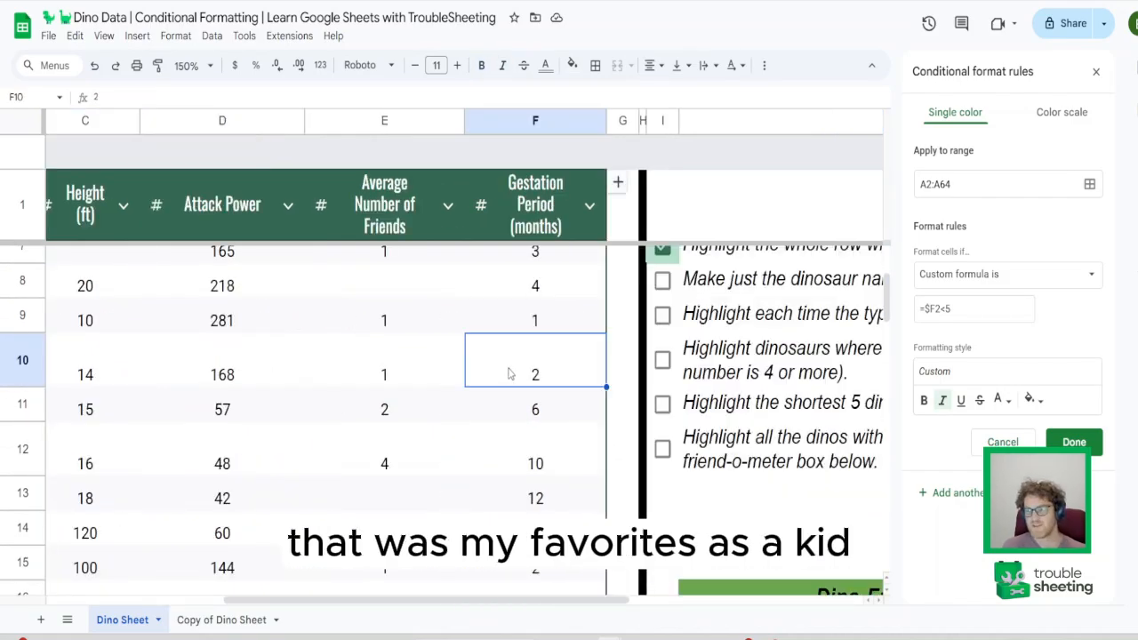
scroll(510, 373, "left", 3)
scroll(509, 373, "up", 2)
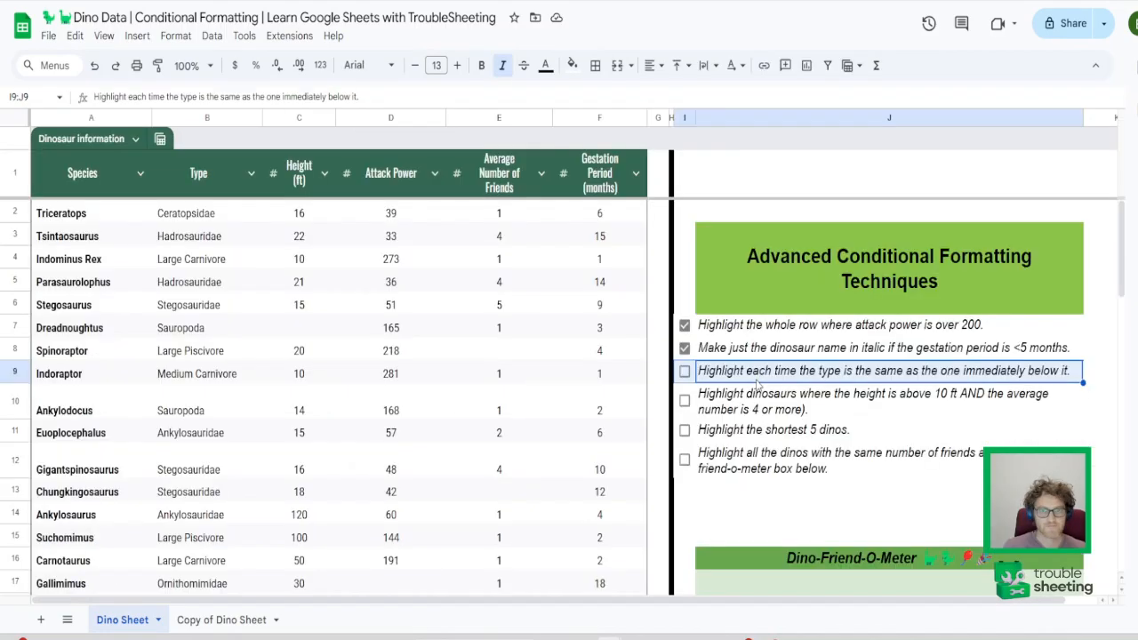
For the matching-type technique, start a conditional formatting rule on the Type column, applied to B2:B64 with a custom formula condition
left_click(748, 407)
left_click(747, 374)
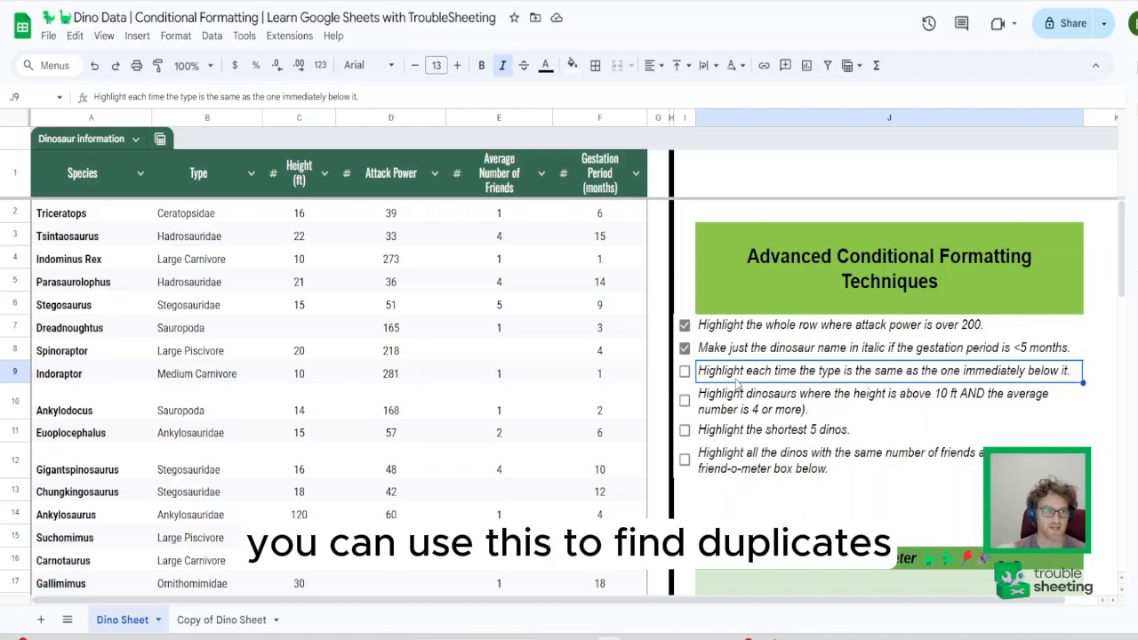
left_click(189, 214)
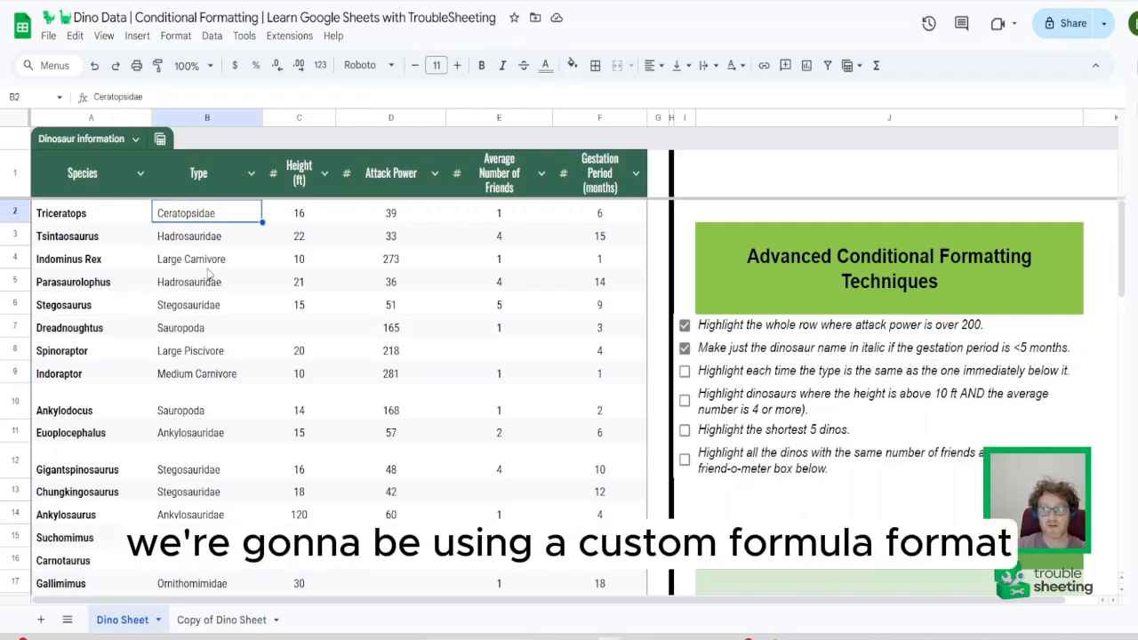
left_click(207, 118)
left_click(175, 36)
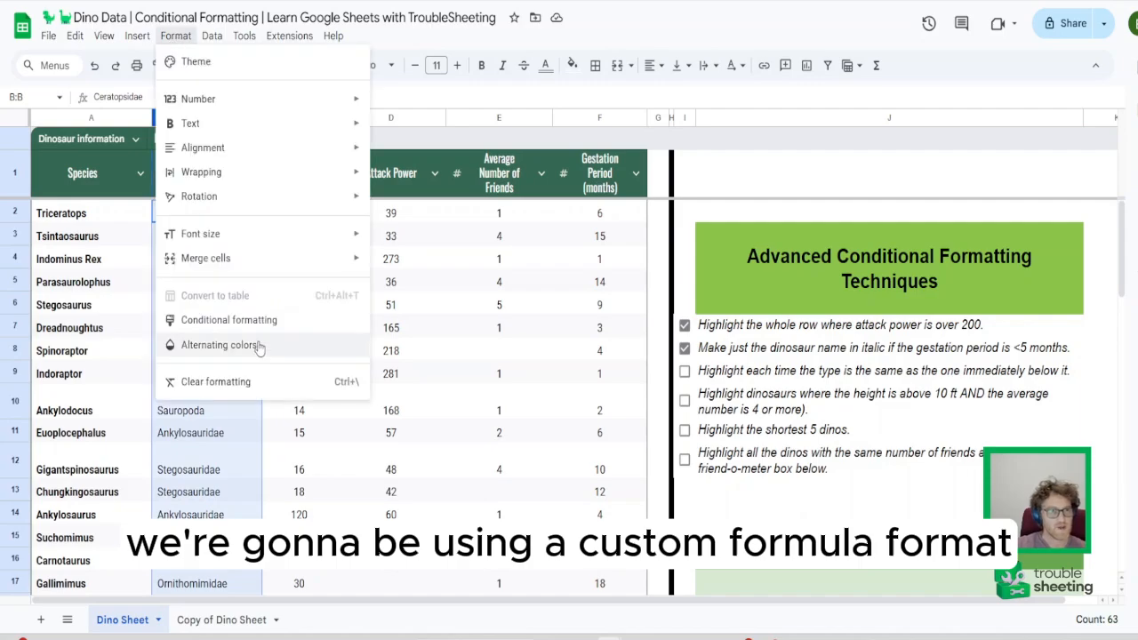
left_click(233, 320)
left_click(928, 184)
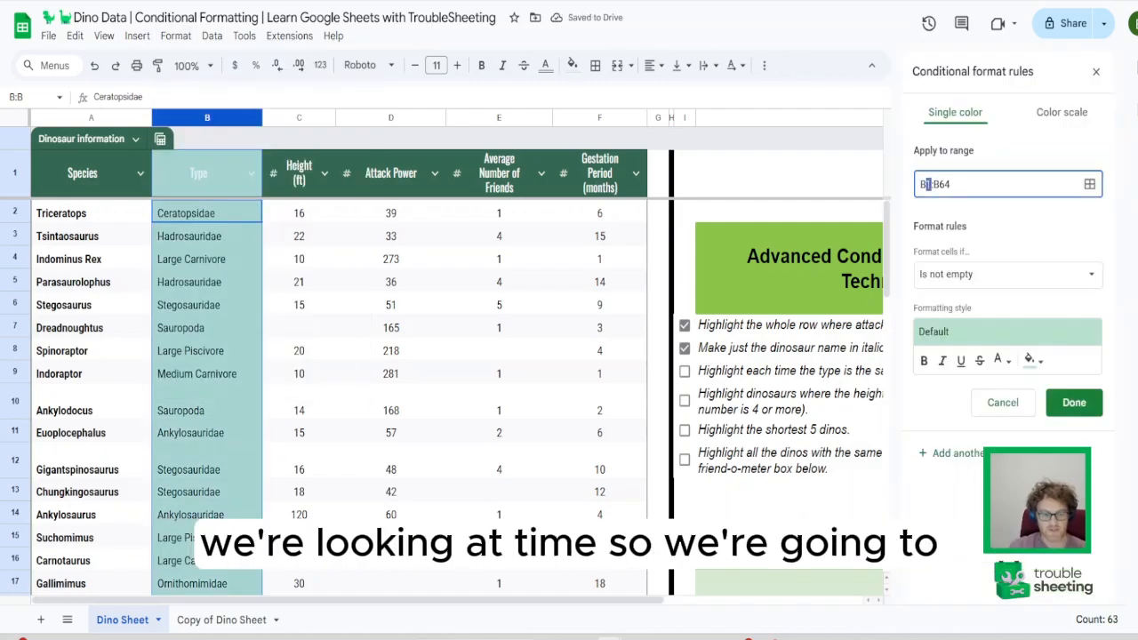
key("BackSpace")
type("2")
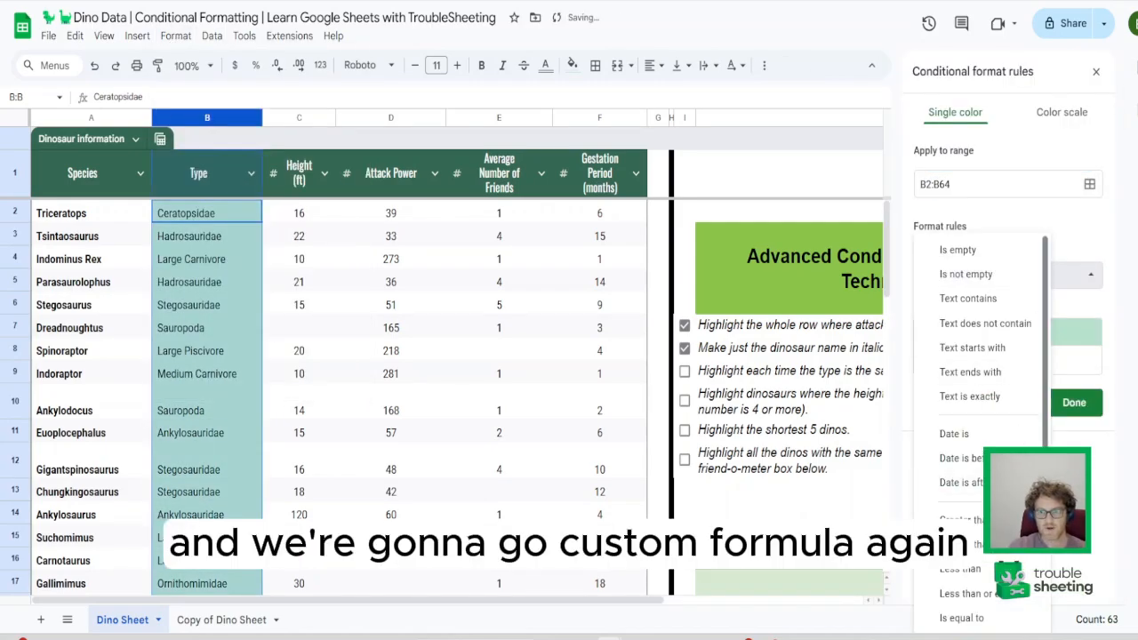
scroll(1045, 281, "down", 3)
left_click(971, 614)
left_click(946, 309)
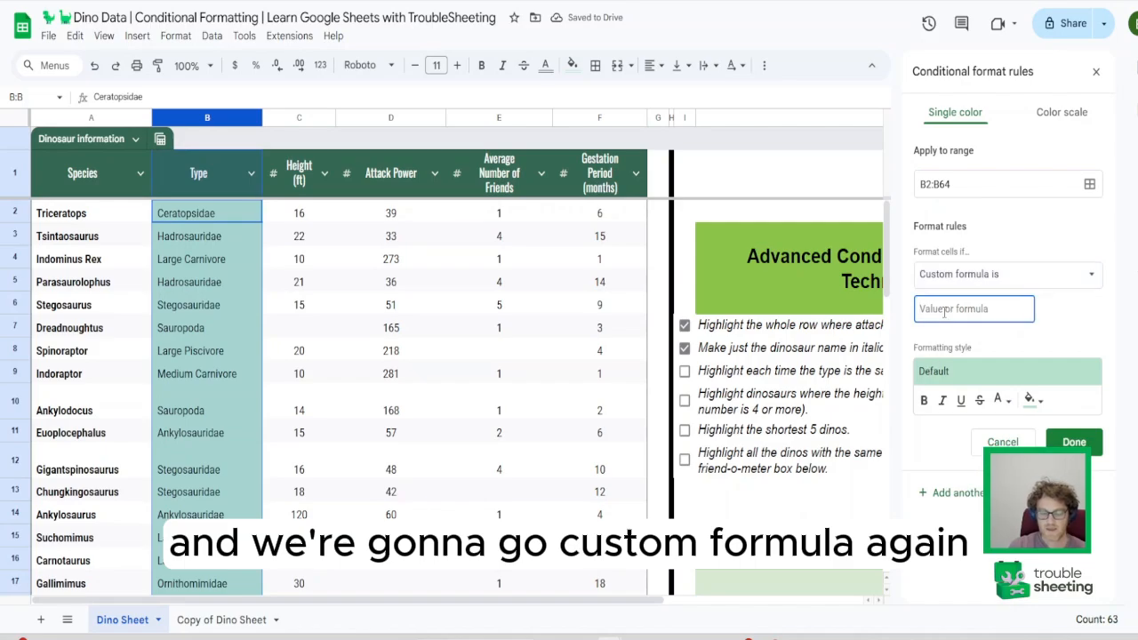
Set the Type rule's custom formula to =B2=B3 and give it a light red fill
type("=")
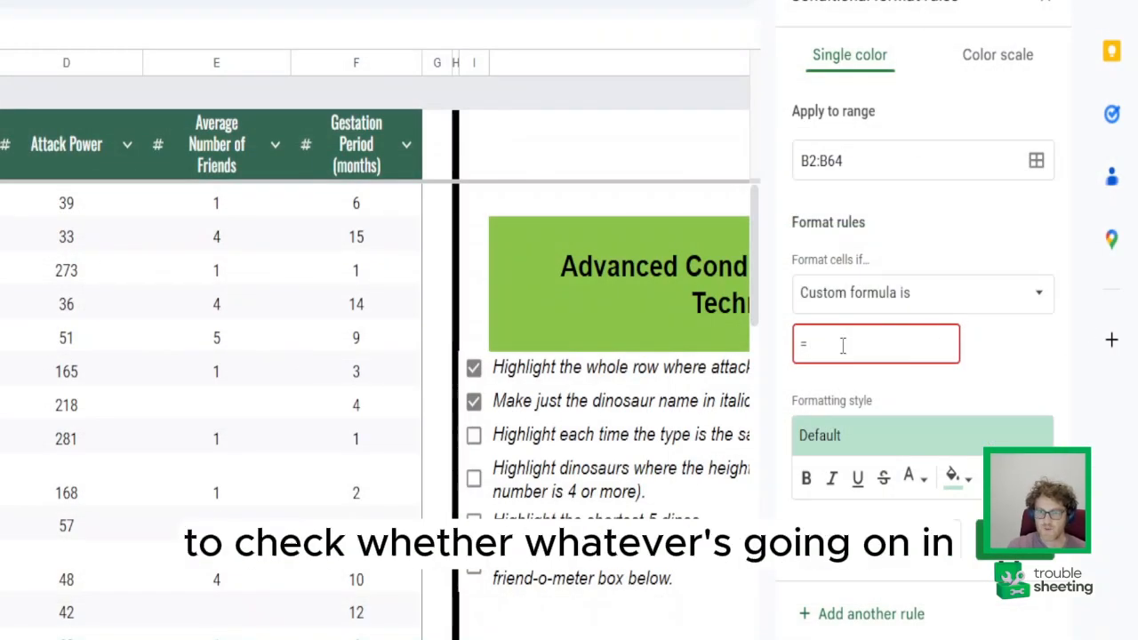
left_click(814, 346)
type("B2=B3")
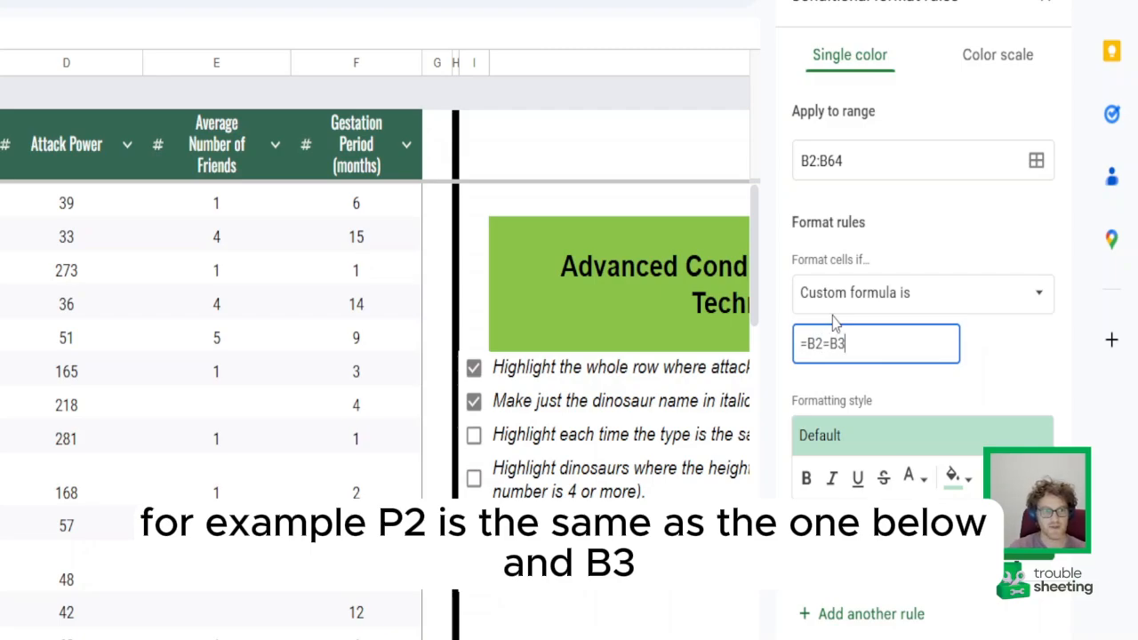
left_click(953, 475)
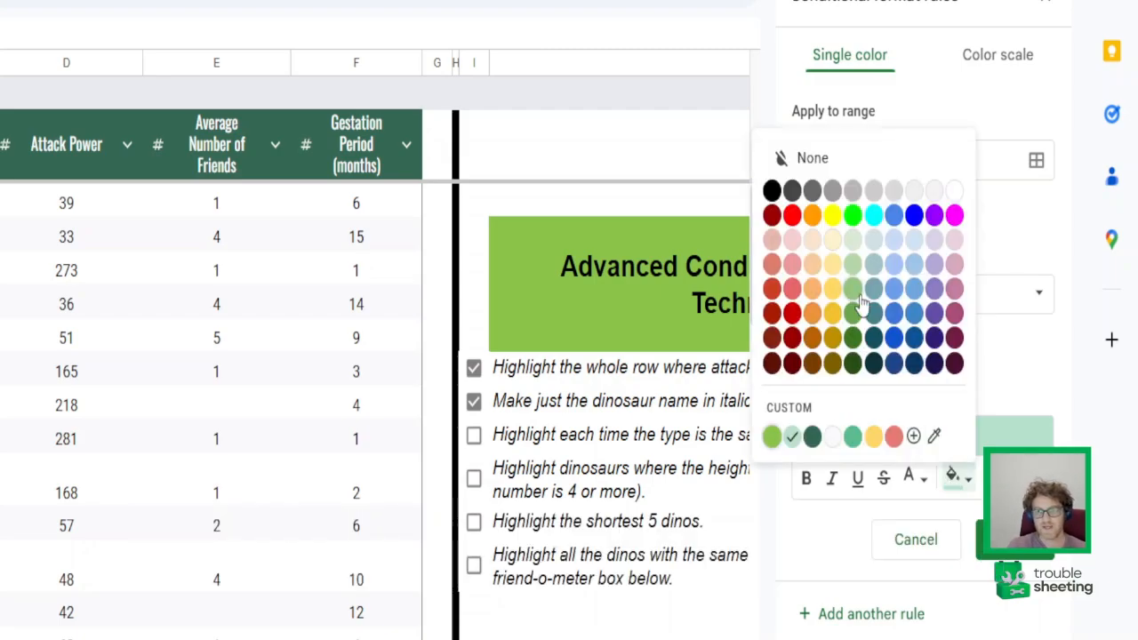
left_click(793, 289)
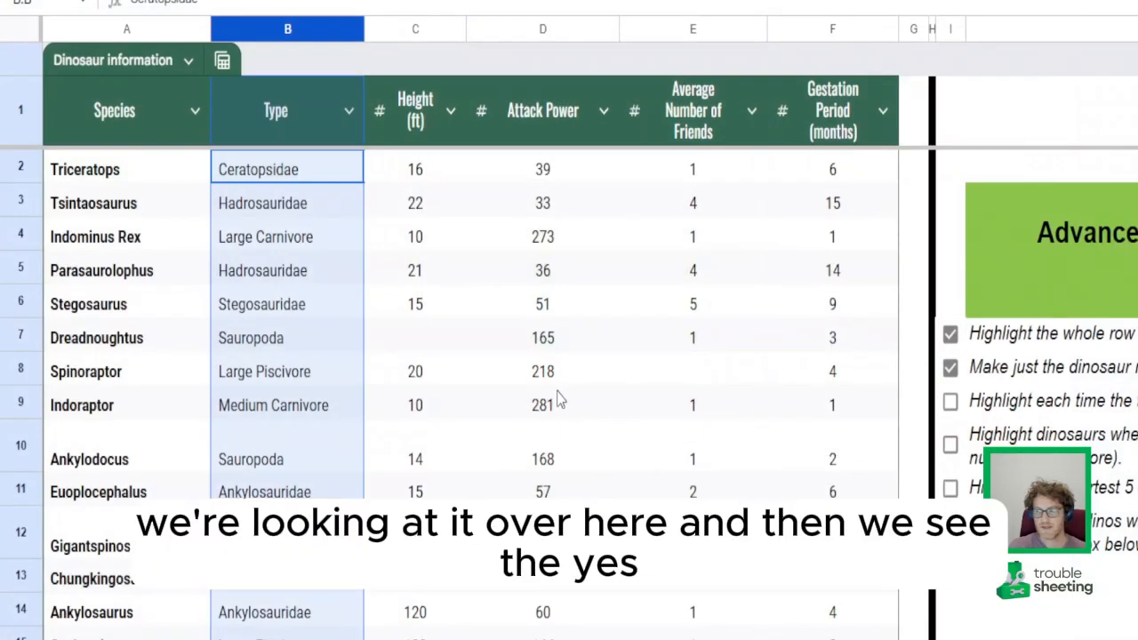
Compare the highlighted Type cells of Gigantspinosaurus and Archaeornithomimus with the types directly below them
left_click(559, 402)
left_click(255, 546)
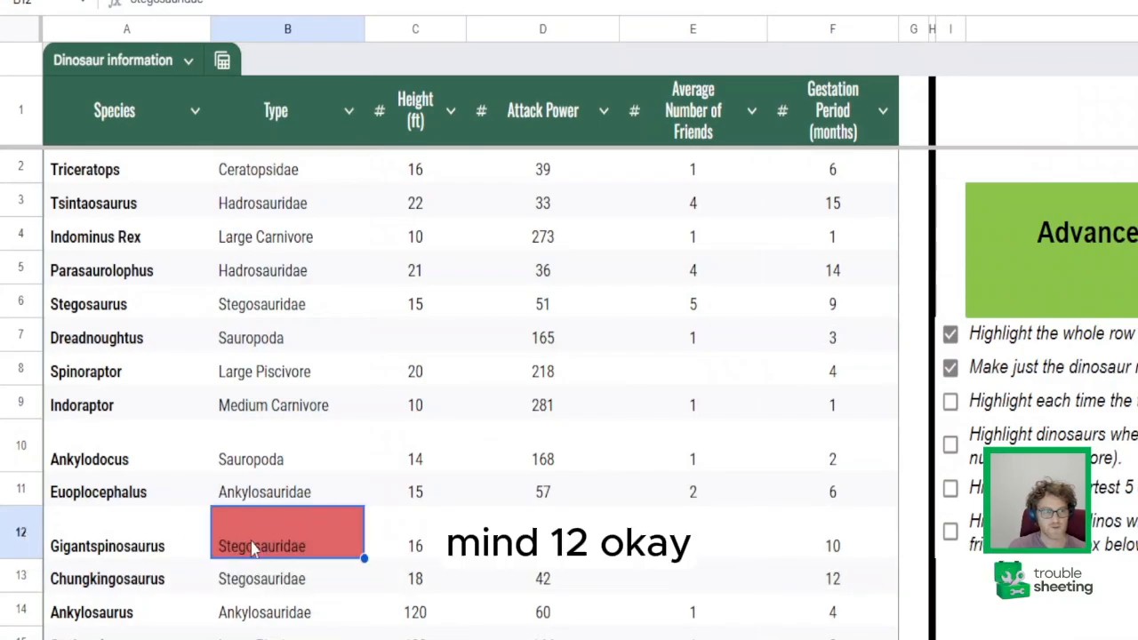
left_click(287, 583)
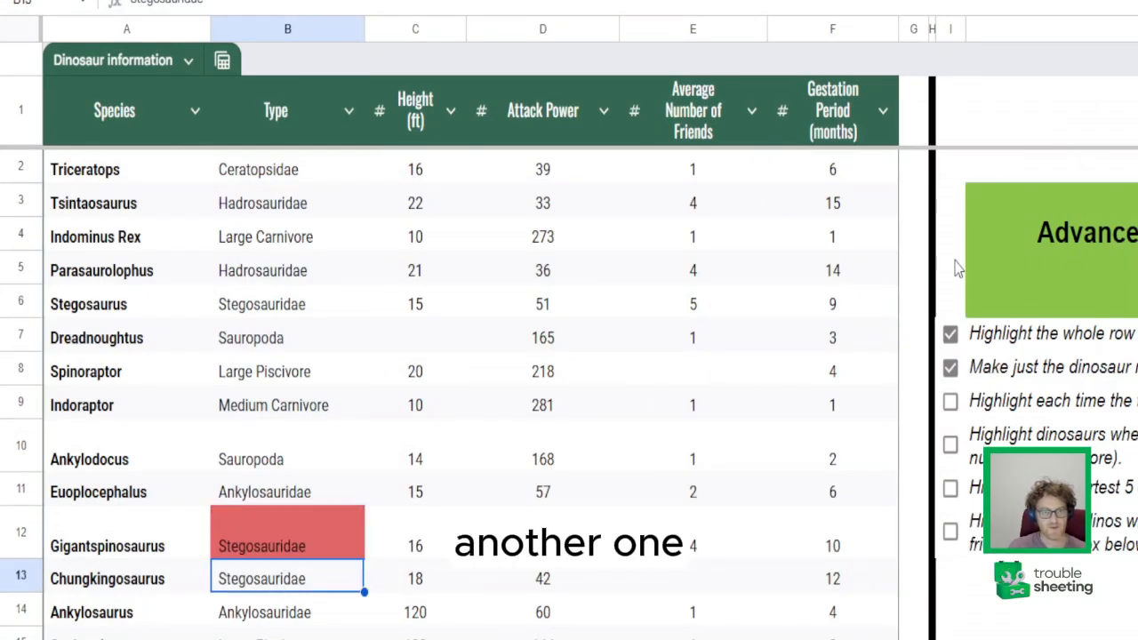
scroll(471, 391, "down", 5)
left_click(322, 405)
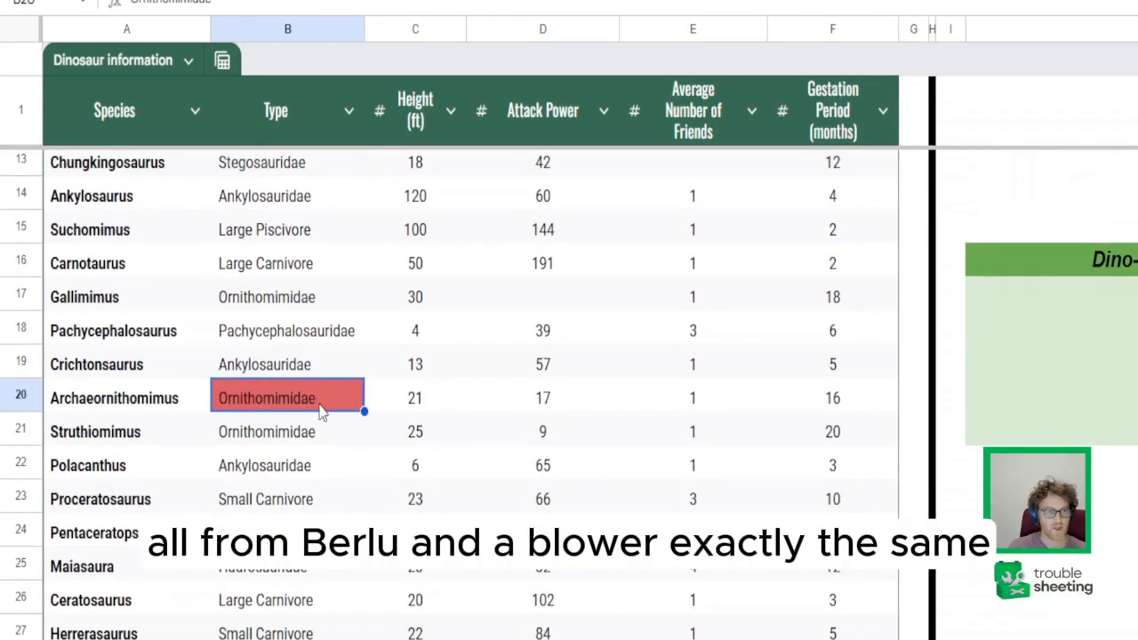
left_click(303, 436)
Check the highlighted Type cells further down the table, around Sinoceratops and Acrocanthosaurus, against the types beneath them
scroll(570, 397, "down", 3)
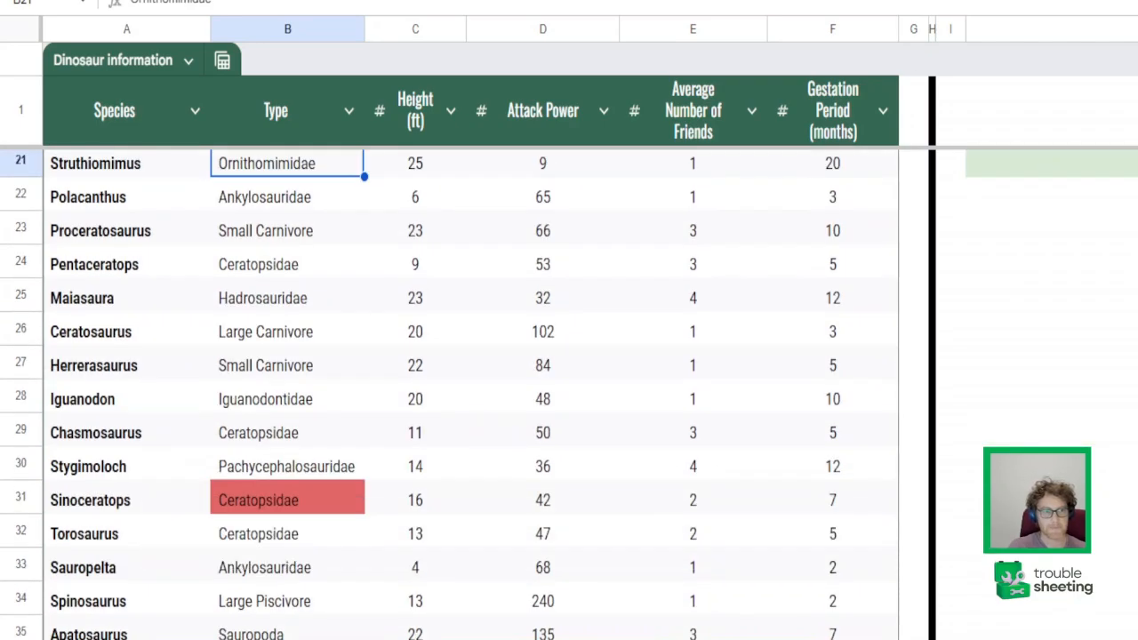
left_click(321, 500)
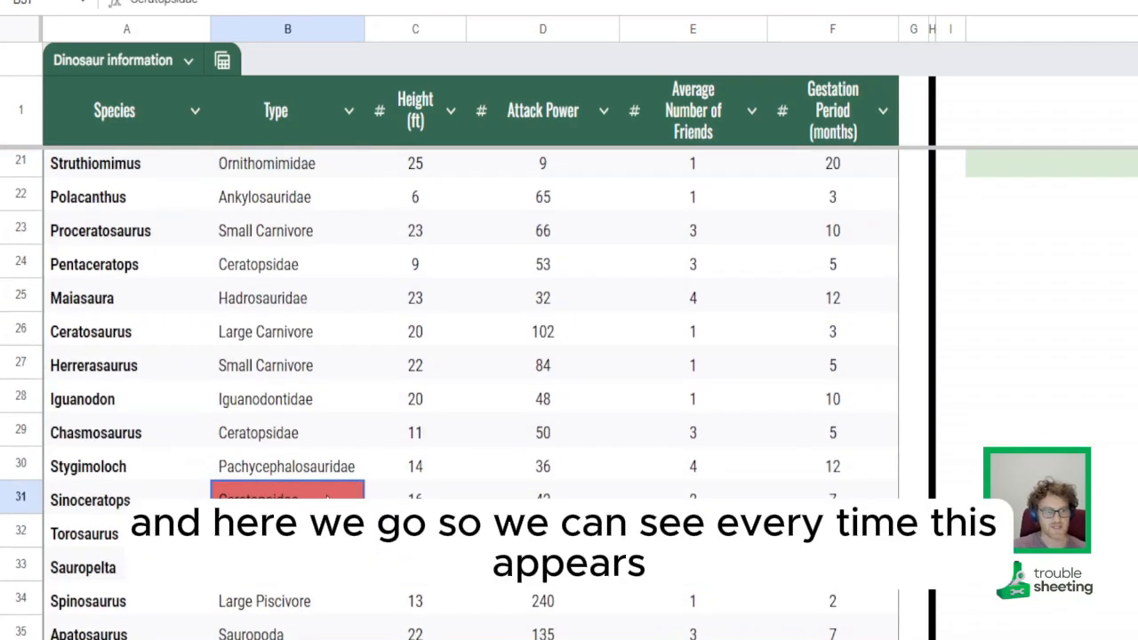
scroll(444, 391, "down", 5)
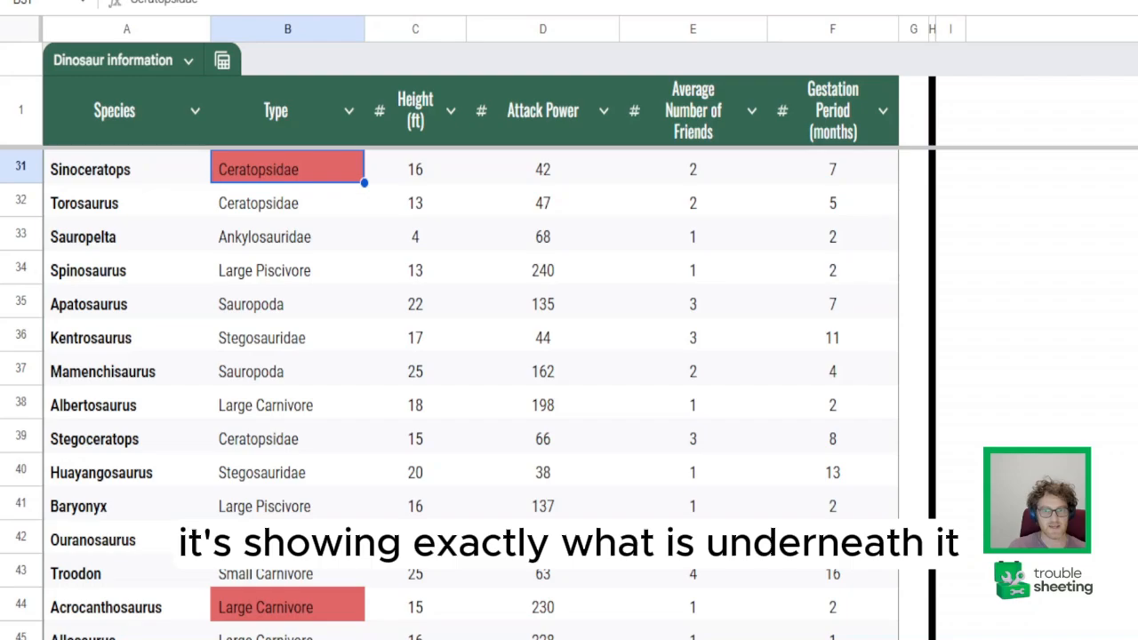
scroll(569, 392, "up", 10)
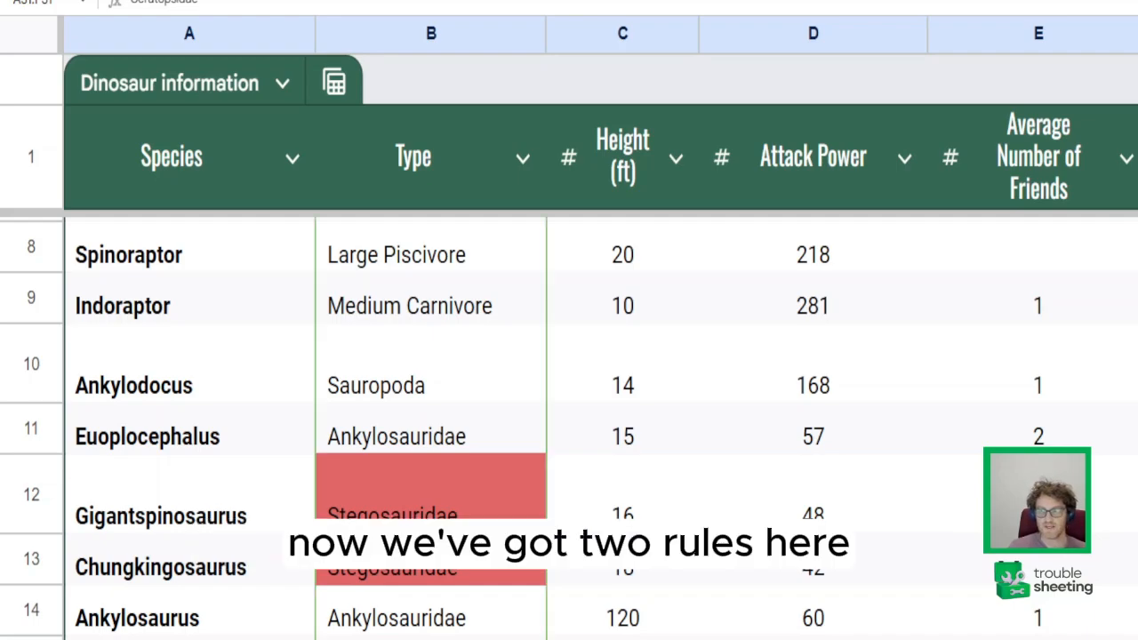
Check the highlighting of the adjacent matching types in rows 12–13 and rows 20–21
scroll(531, 500, "up", 3)
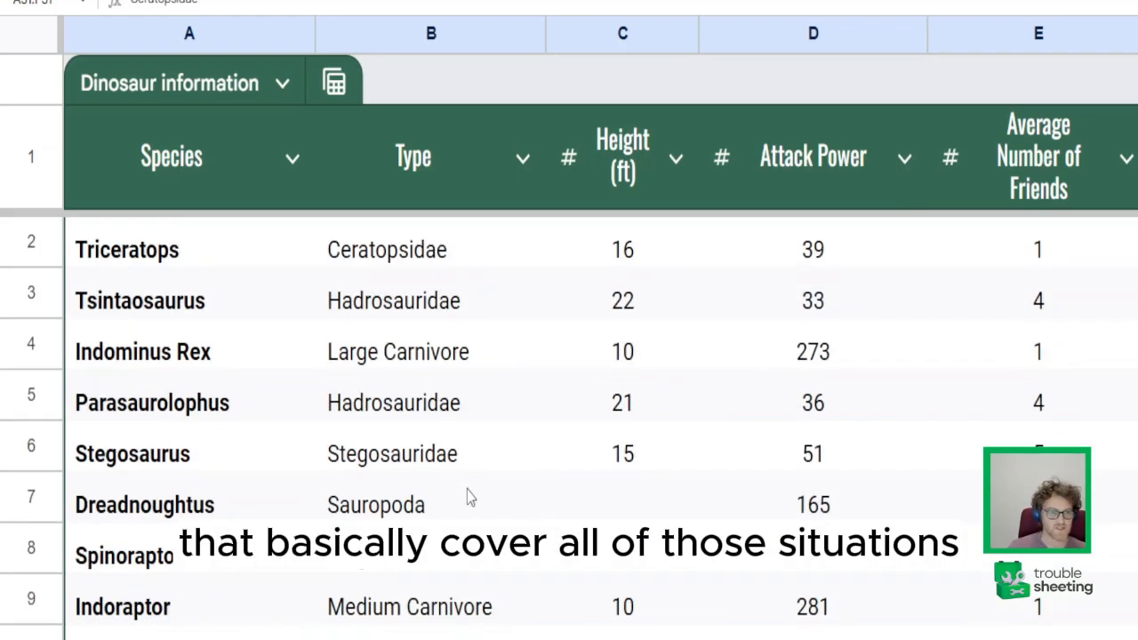
scroll(462, 471, "down", 5)
left_click(449, 445)
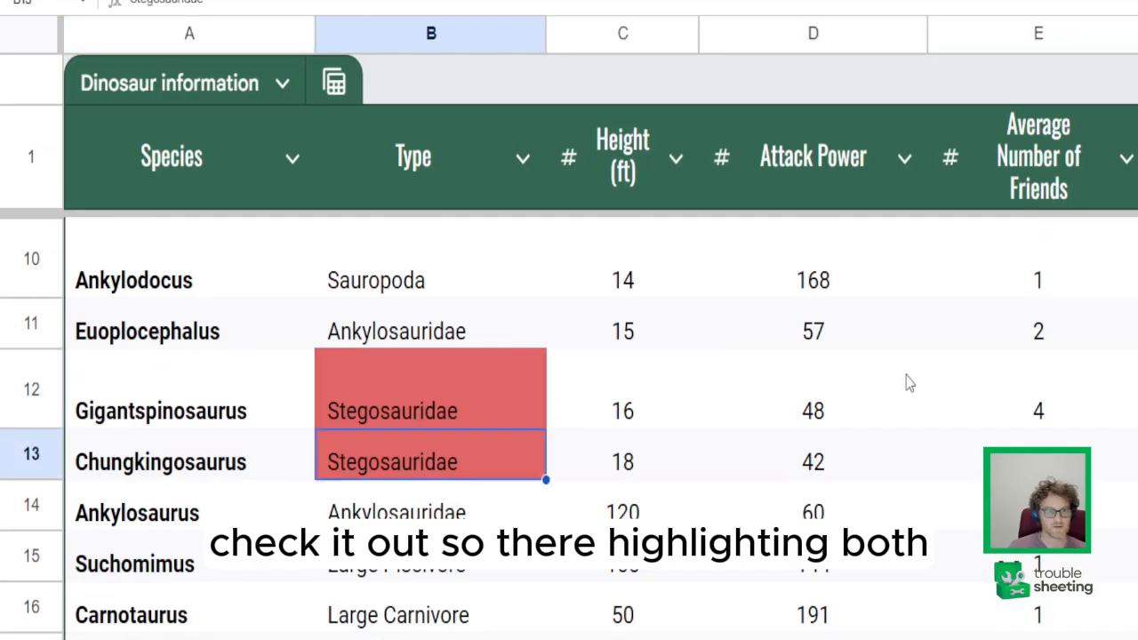
scroll(445, 409, "down", 4)
left_click(443, 327)
left_click(433, 362)
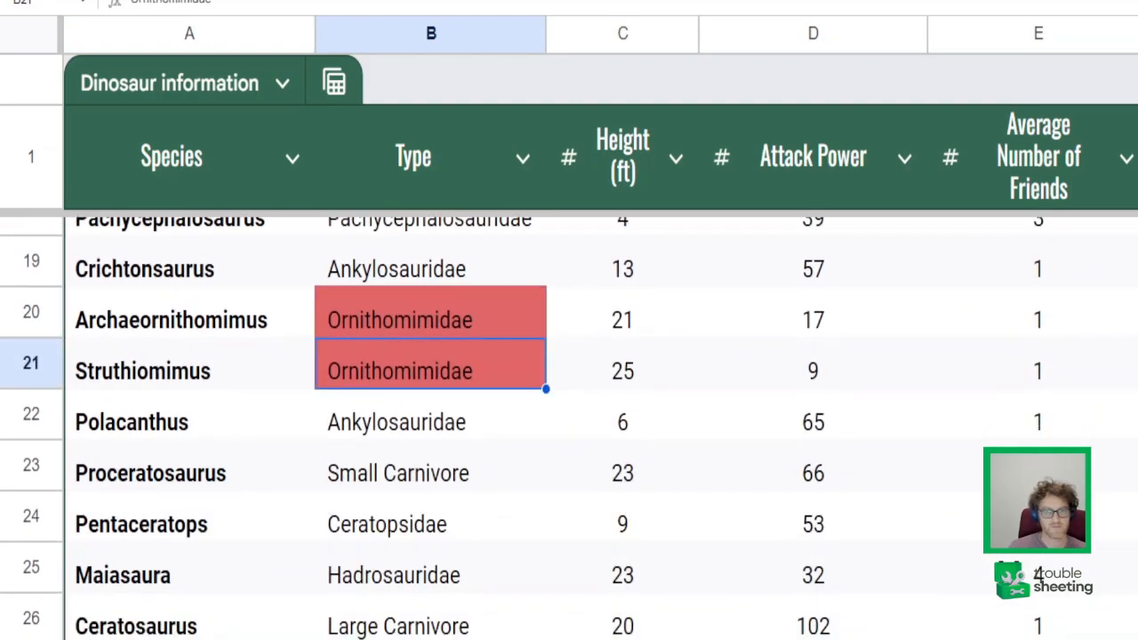
Review the remaining matching Type pairs and compare Carcharodontosaurus's type with the types above and below it
scroll(433, 366, "down", 3)
scroll(569, 418, "down", 1)
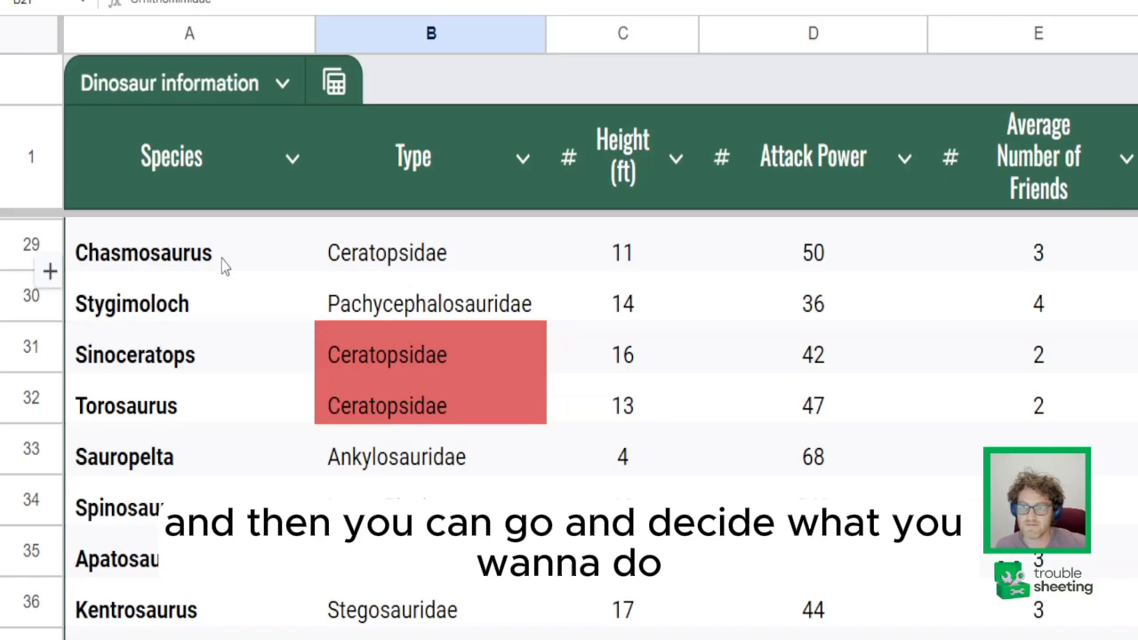
scroll(569, 427, "down", 10)
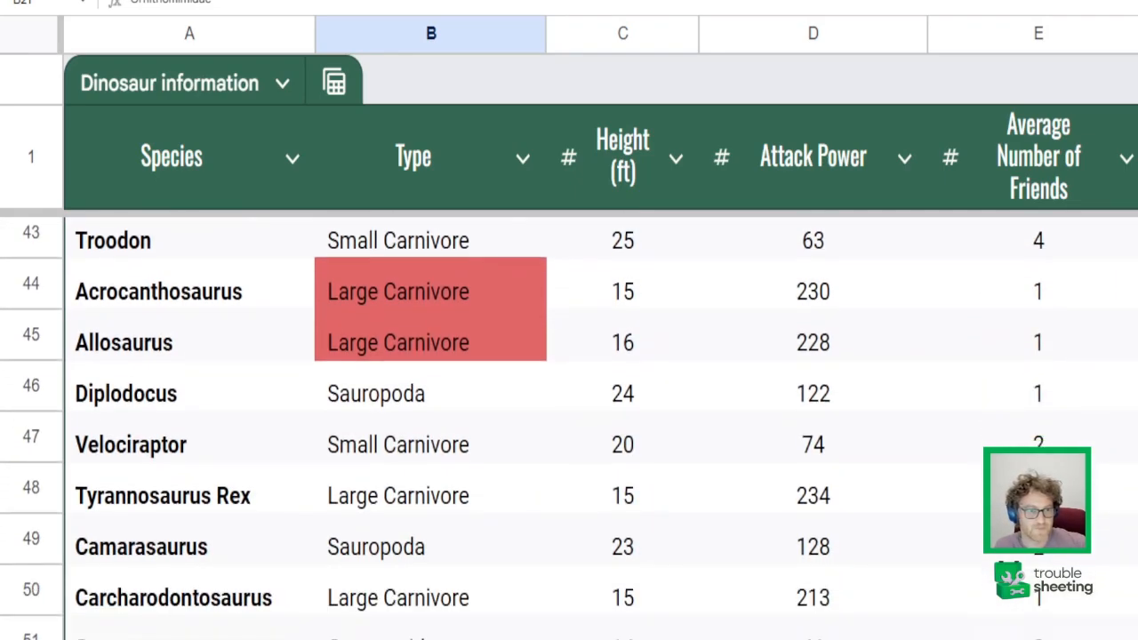
scroll(251, 354, "up", 1)
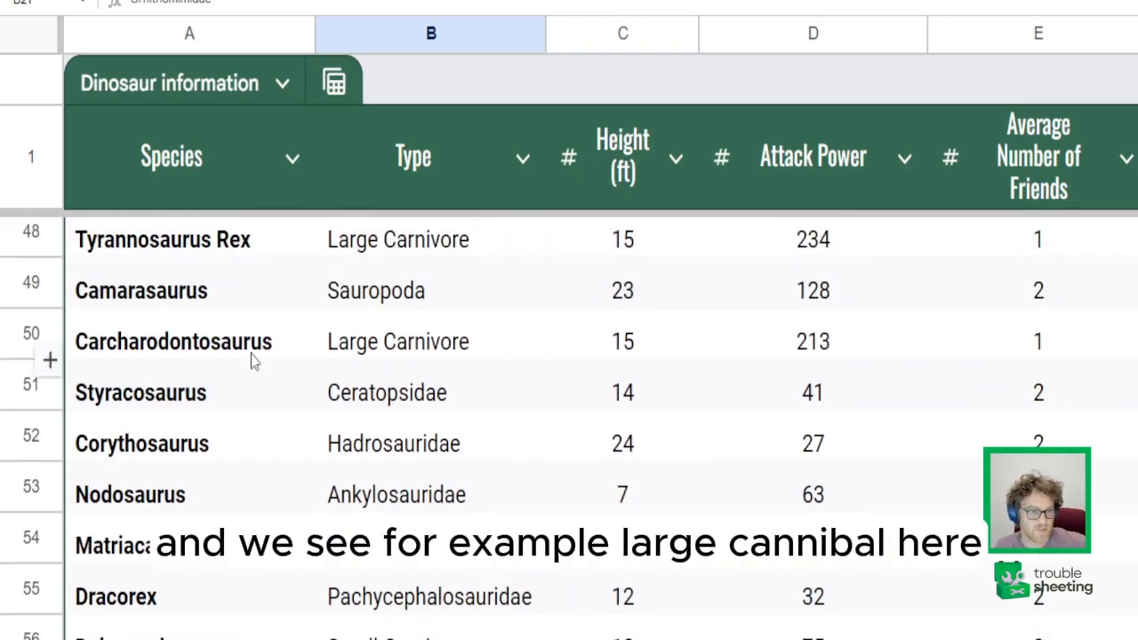
left_click(431, 342)
left_click(409, 379)
left_click(411, 342)
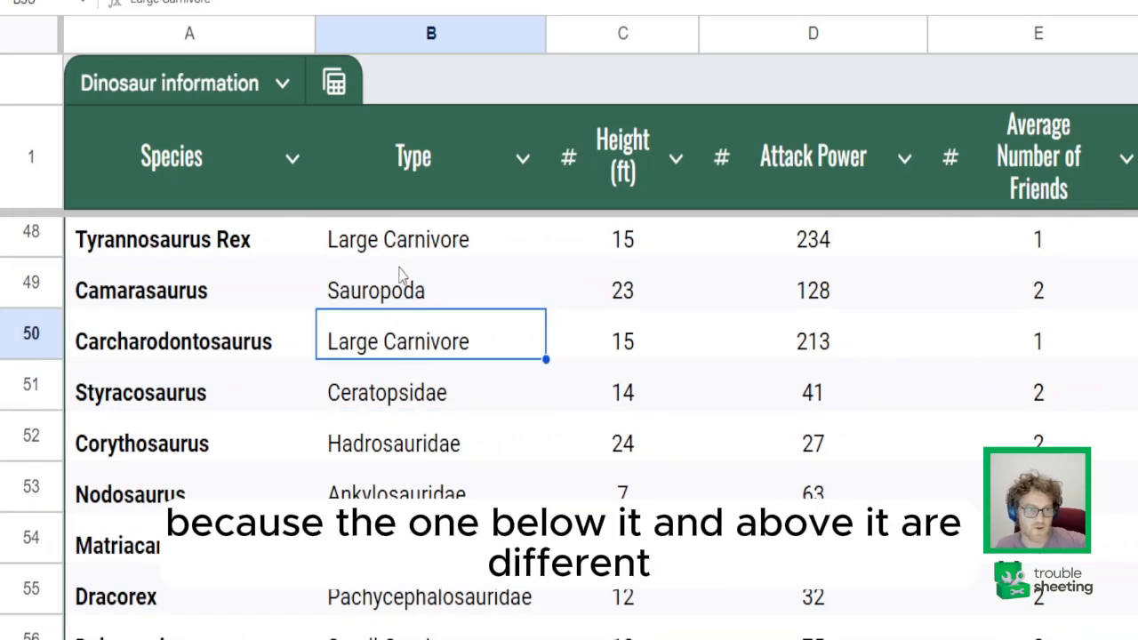
Copy Tyrannosaurus Rex's Large Carnivore type into Camarasaurus's Type cell to test the adjacent-match highlighting
left_click(410, 253)
key("ctrl+c")
left_click(432, 294)
key("ctrl+v")
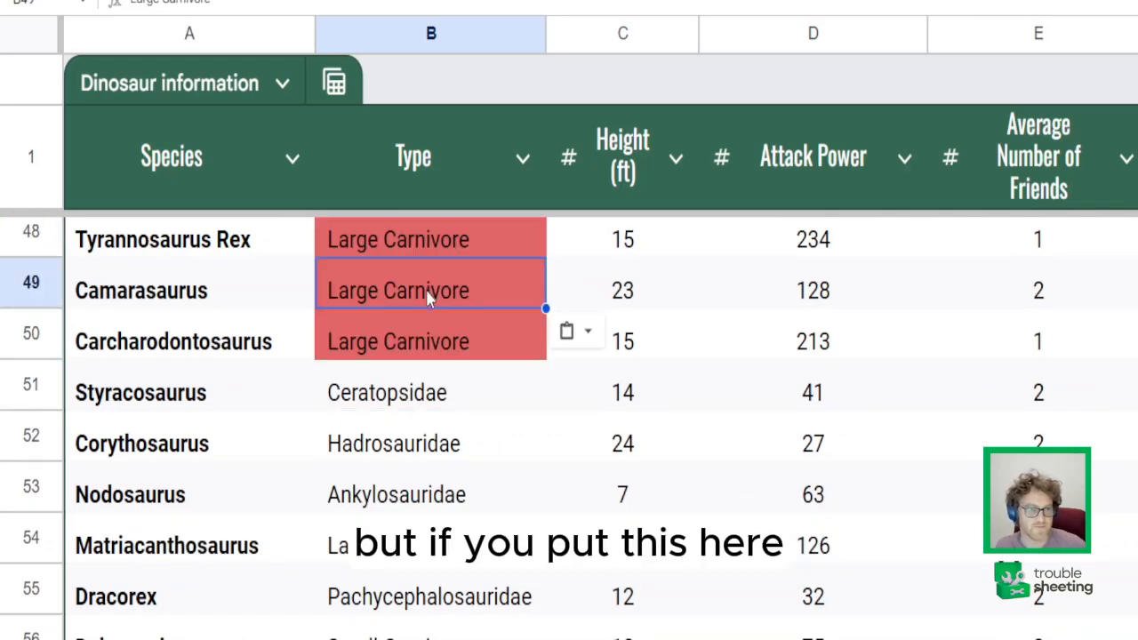
Mark the technique about highlighting a type that matches the one immediately below it as complete in the checklist
scroll(430, 368, "up", 2)
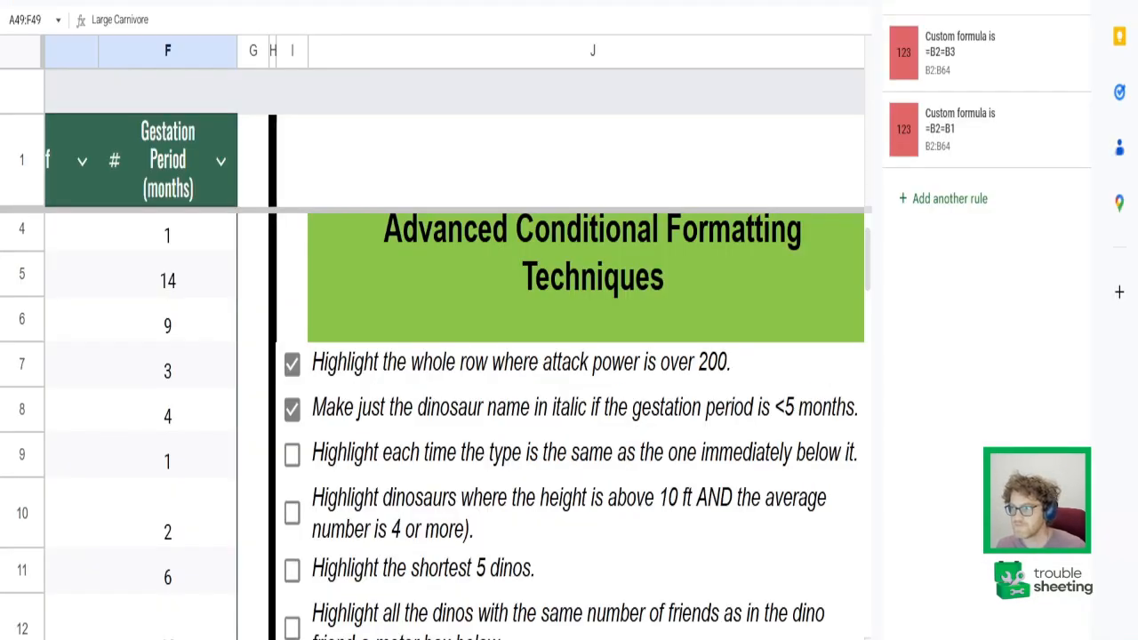
left_click(293, 458)
left_click(346, 470)
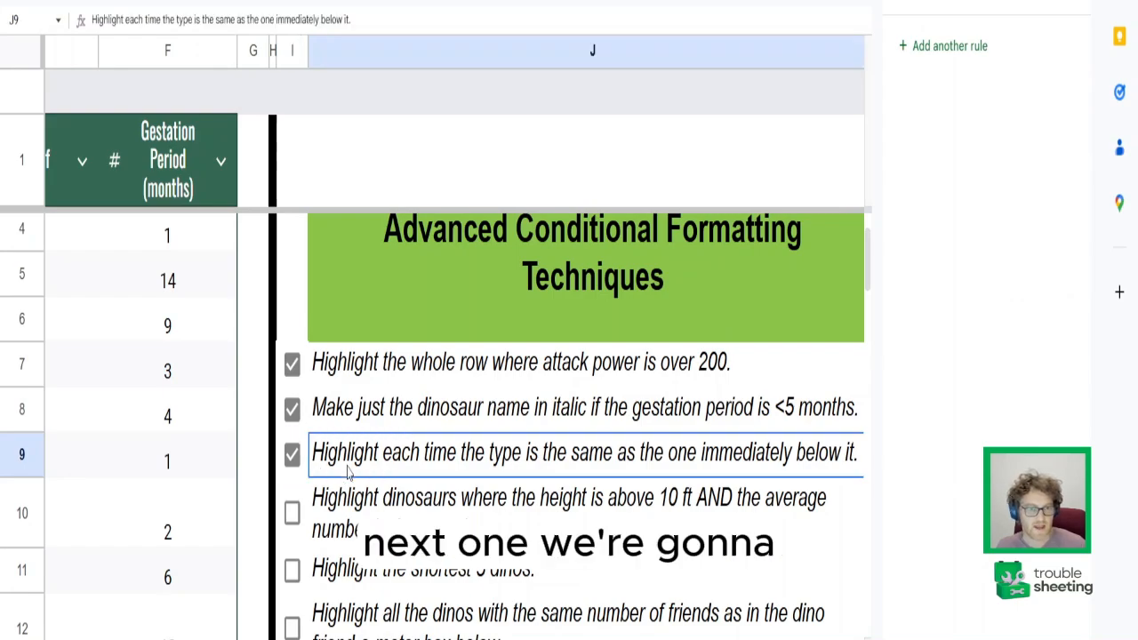
Insert "of friends" after "average number" in the checklist item about height above 10 ft
left_click(353, 509)
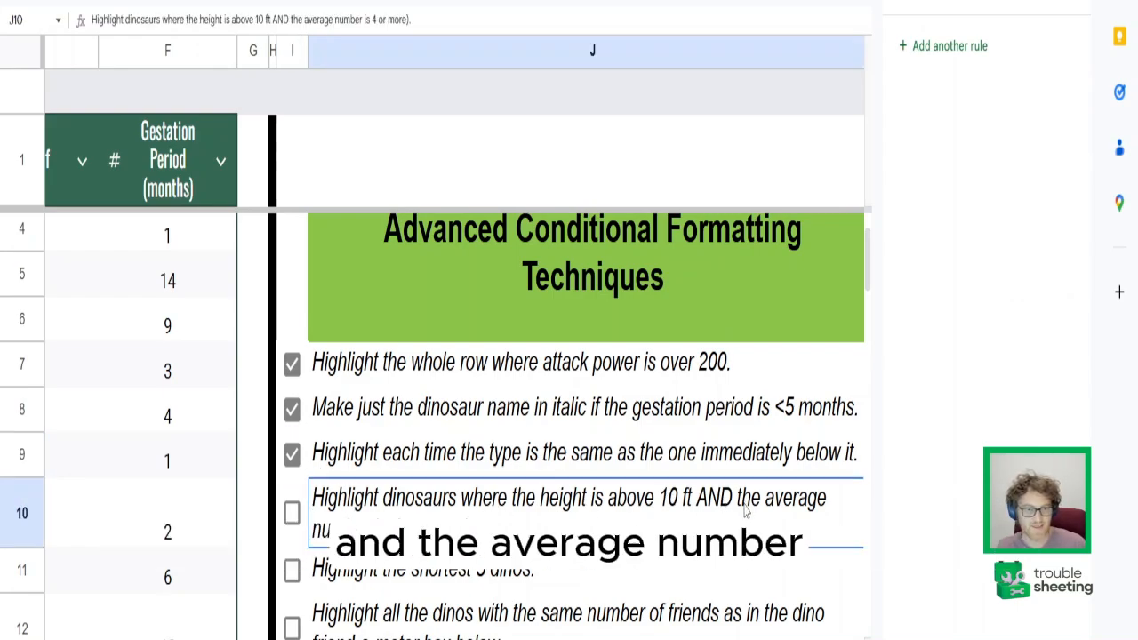
scroll(666, 530, "right", 2)
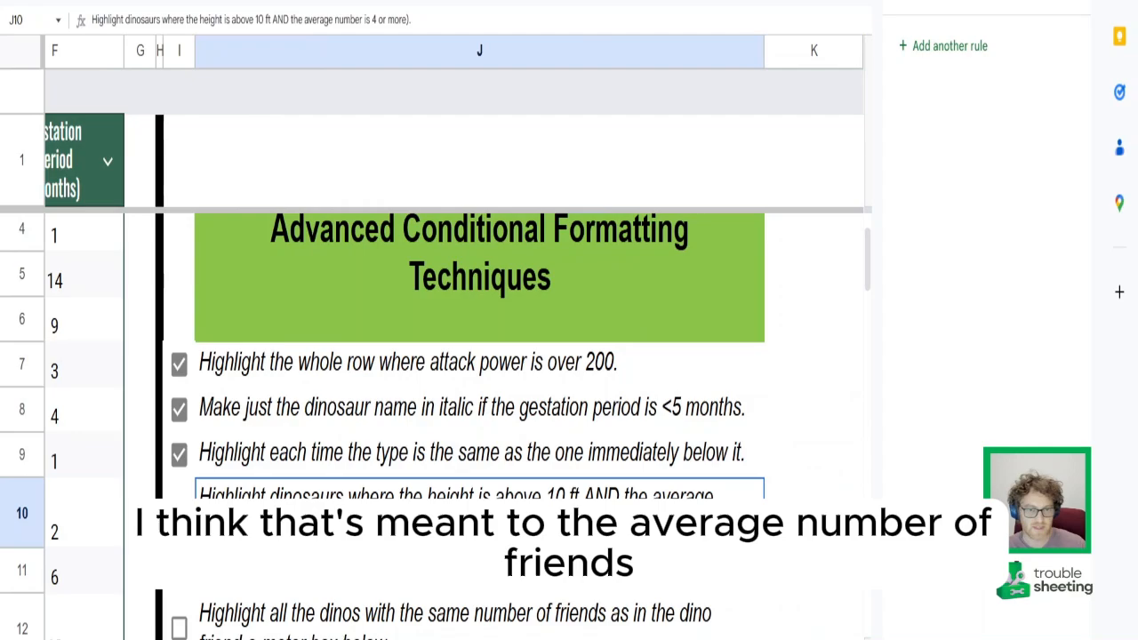
double_click(781, 498)
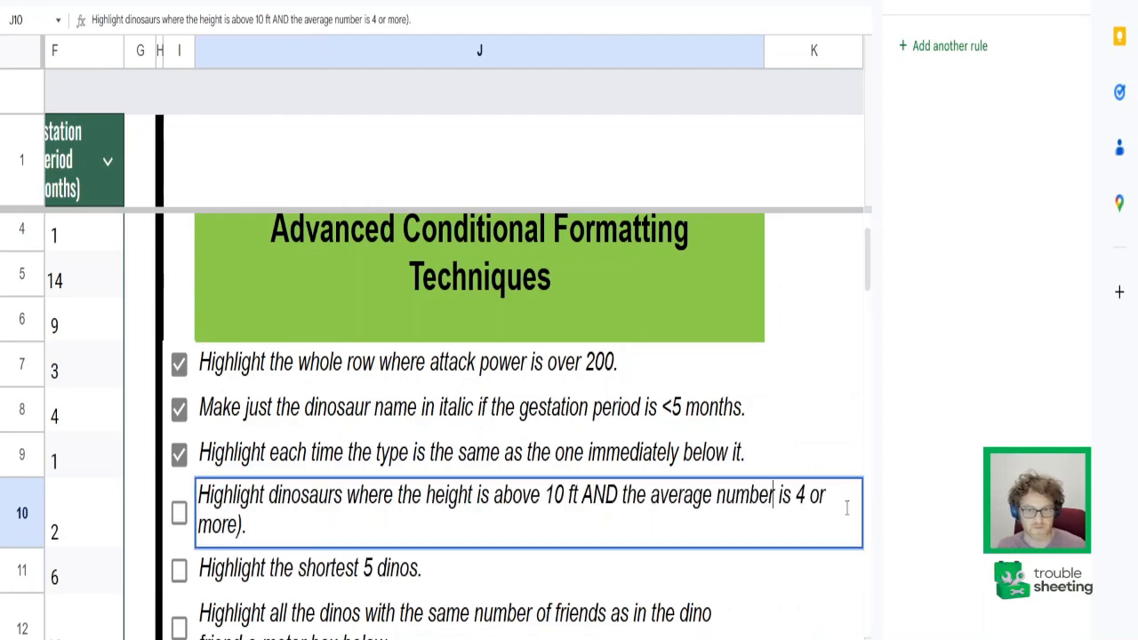
type("of friends")
key("Return")
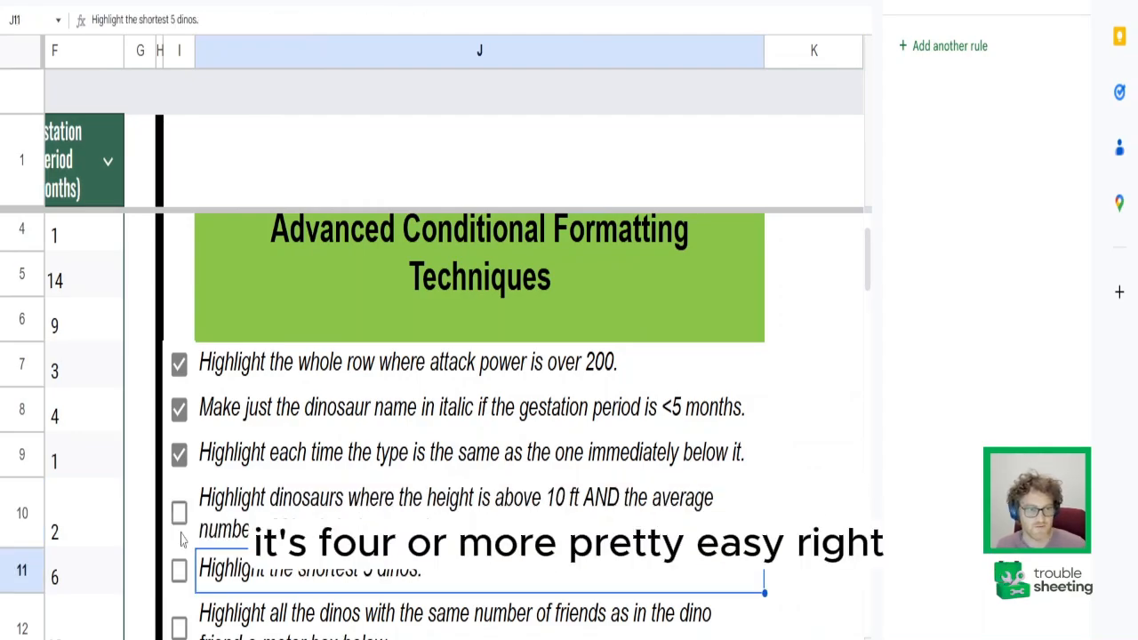
Return to the dinosaur table and set the sheet zoom to 125%
scroll(347, 475, "left", 6)
left_click(354, 266)
key("shift+space")
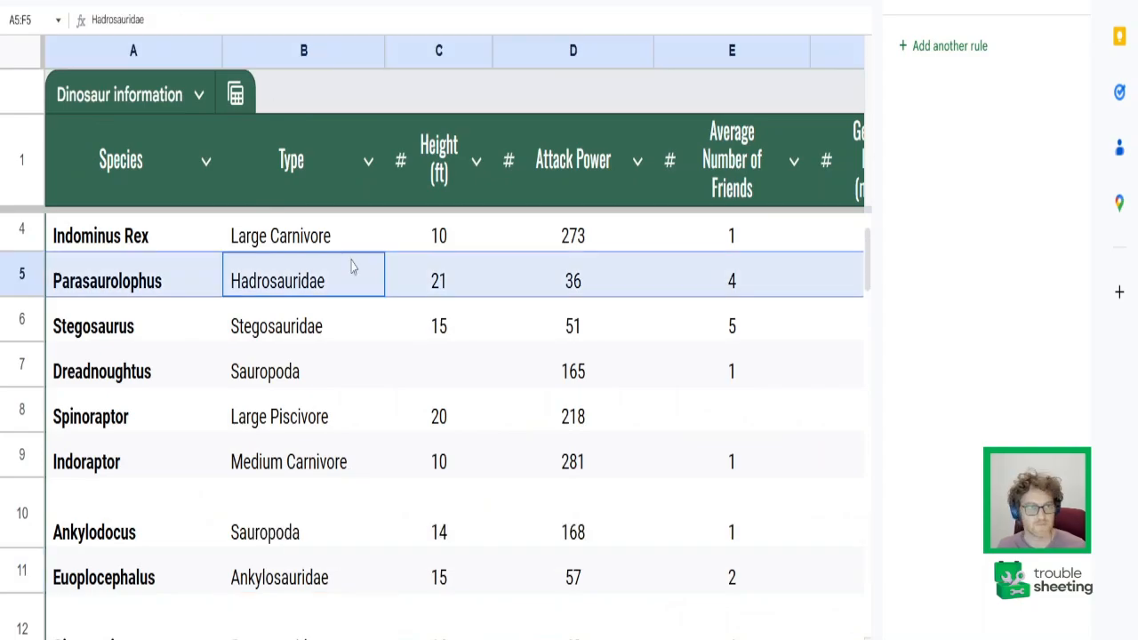
left_click(210, 2)
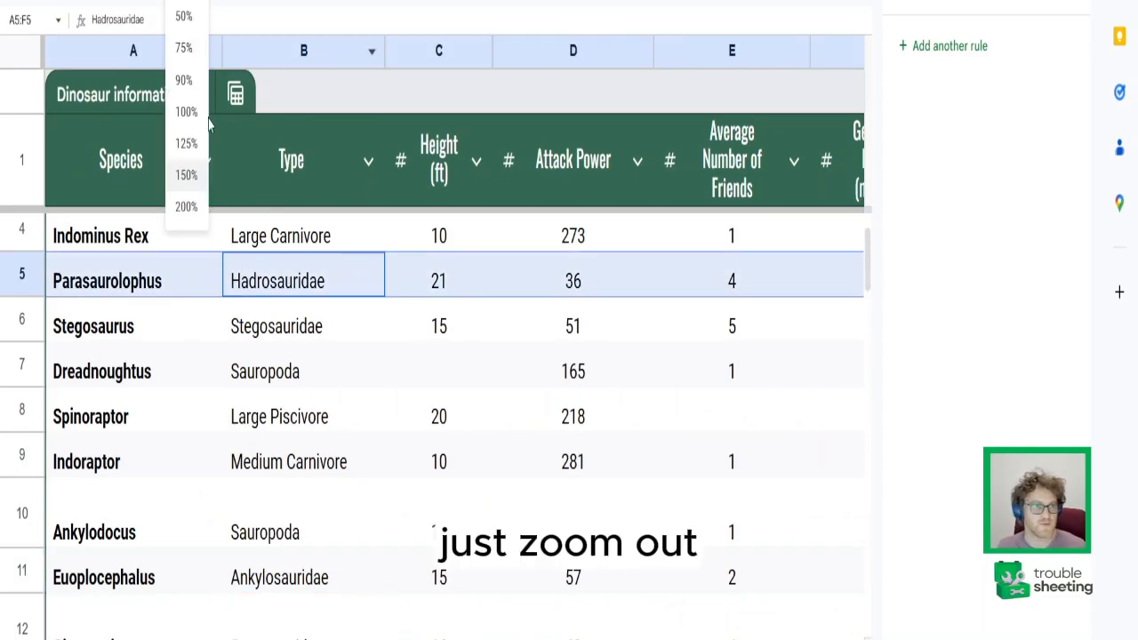
left_click(186, 143)
left_click(111, 276)
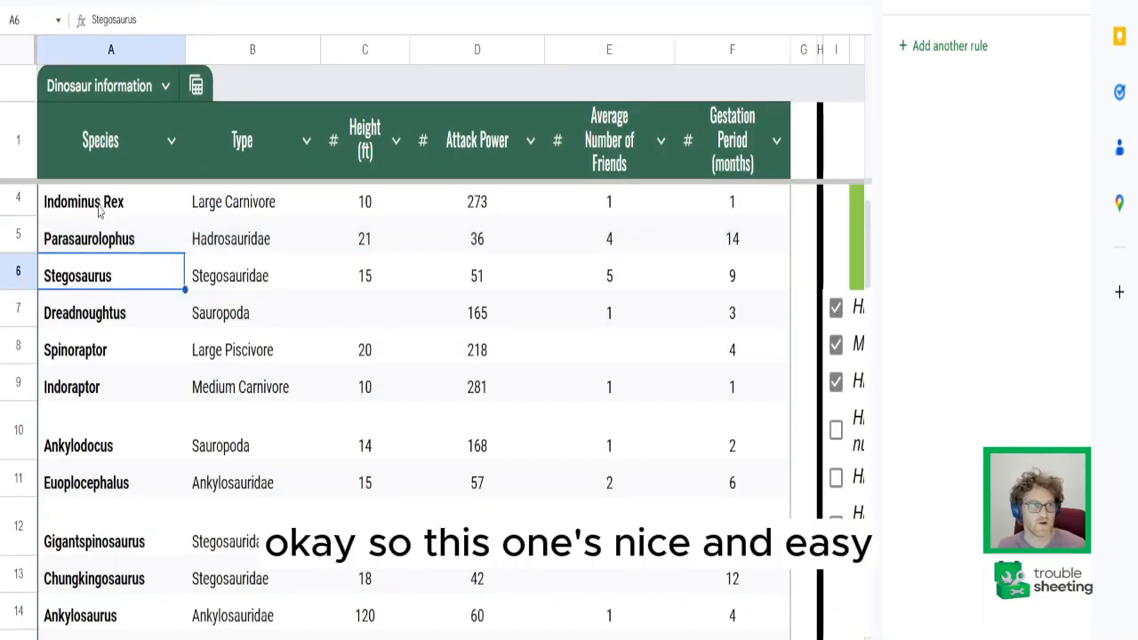
Start a conditional formatting rule on the Species column, applied to A2:A64 with a custom formula condition
left_click(106, 47)
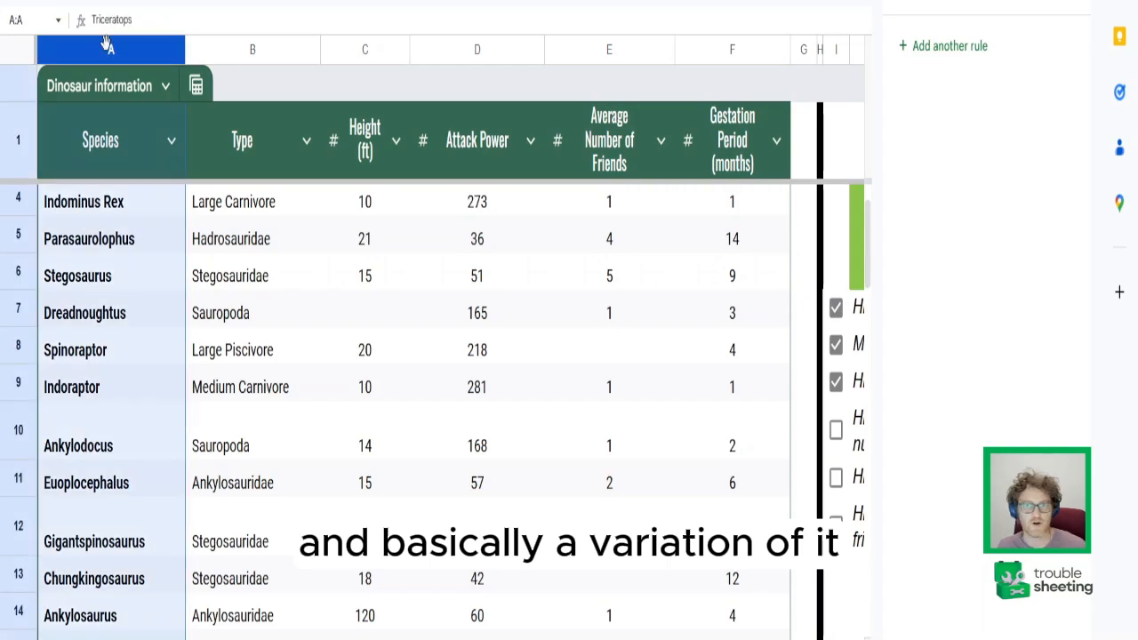
left_click(904, 45)
left_click(911, 134)
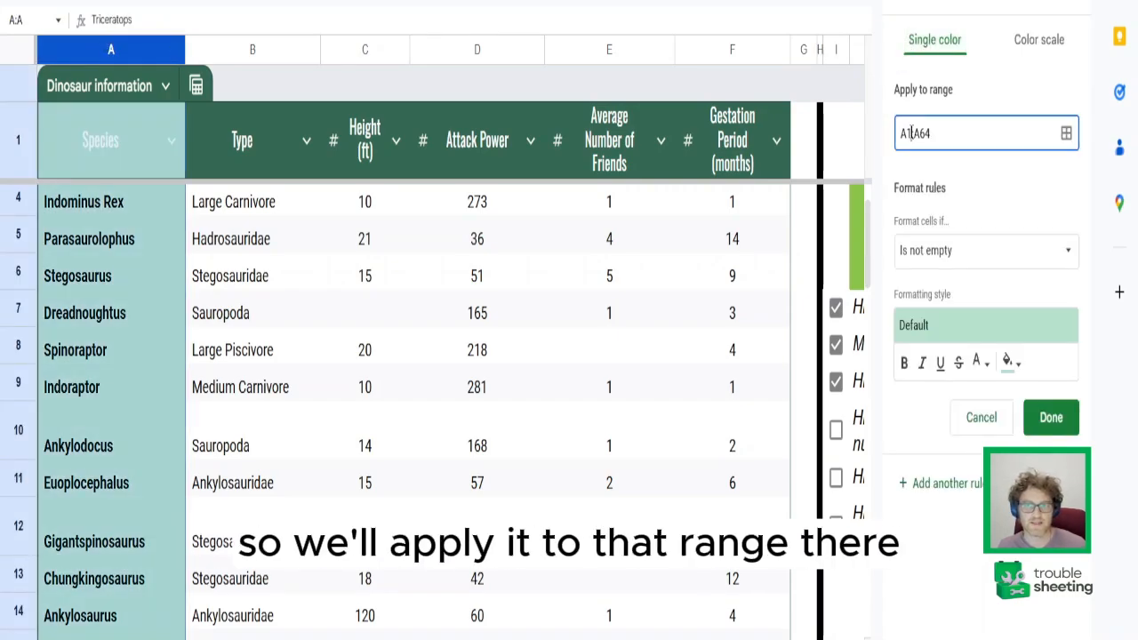
key("BackSpace")
type("2")
left_click(979, 250)
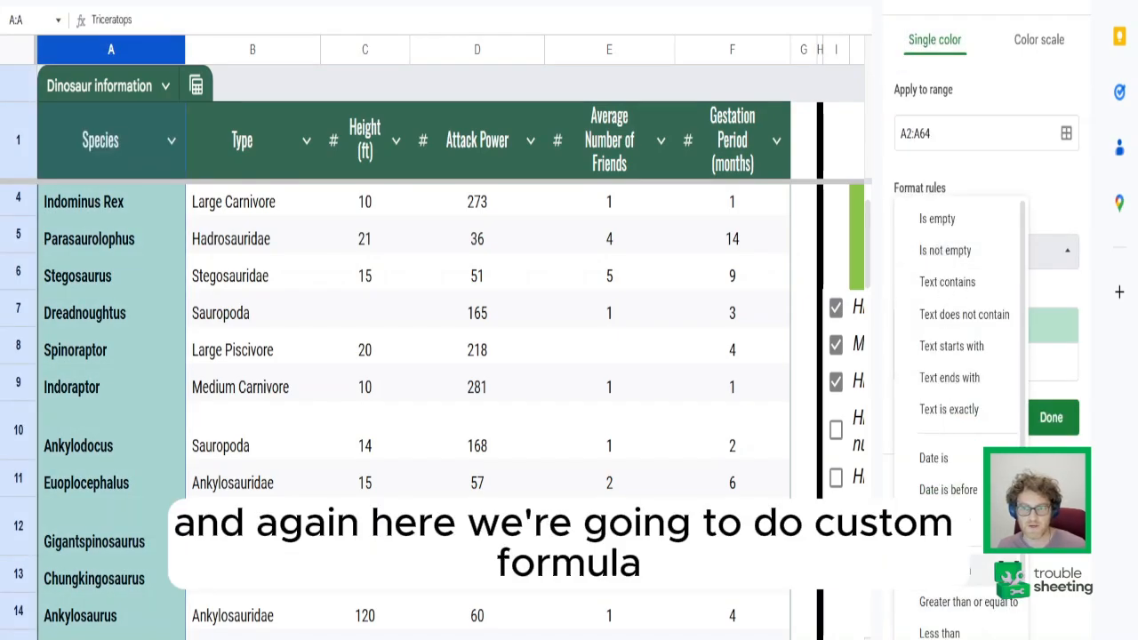
scroll(961, 400, "down", 3)
scroll(960, 400, "down", 2)
left_click(930, 371)
left_click(925, 302)
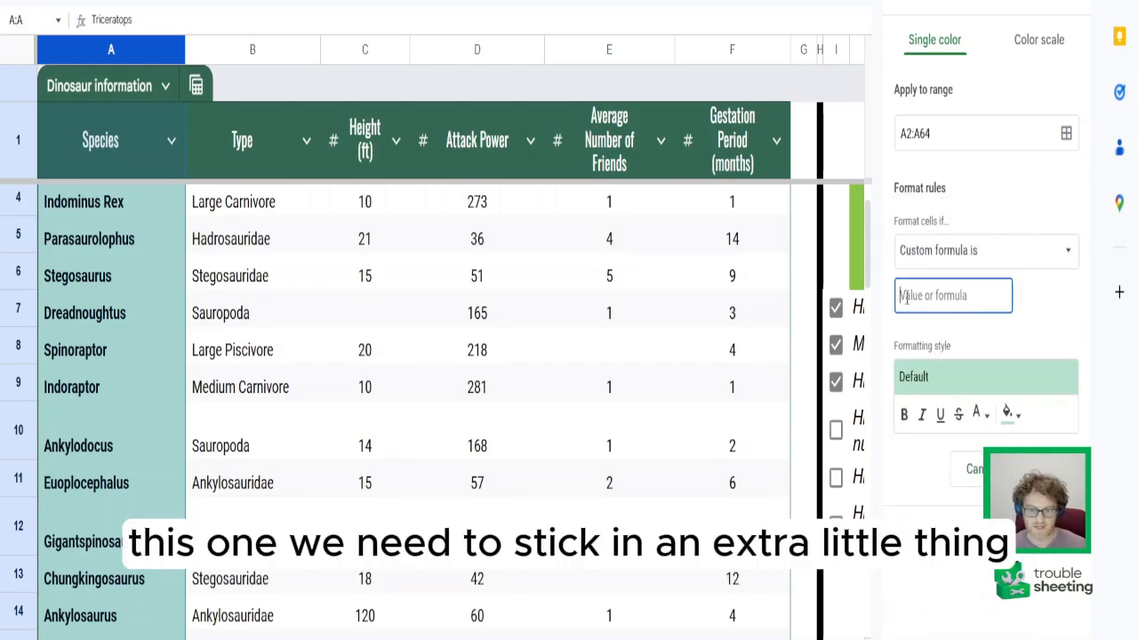
Begin the rule's custom formula with an AND function whose first condition is a height above 10 ft: =AND(C2>10
type("=AND(")
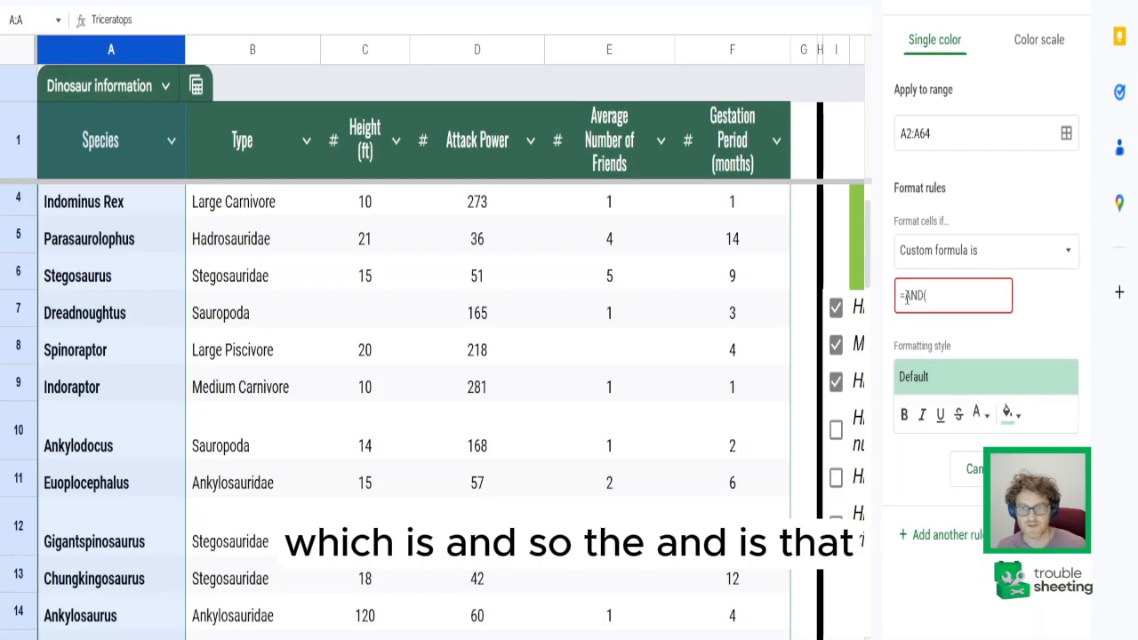
scroll(454, 331, "right", 5)
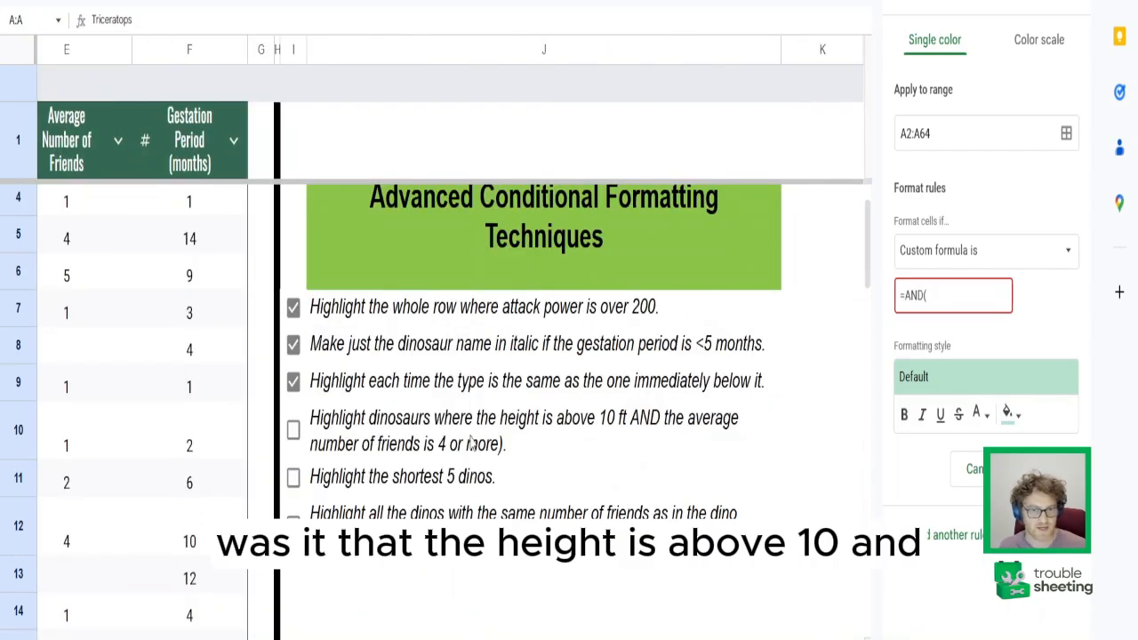
scroll(472, 442, "left", 5)
scroll(810, 326, "up", 2)
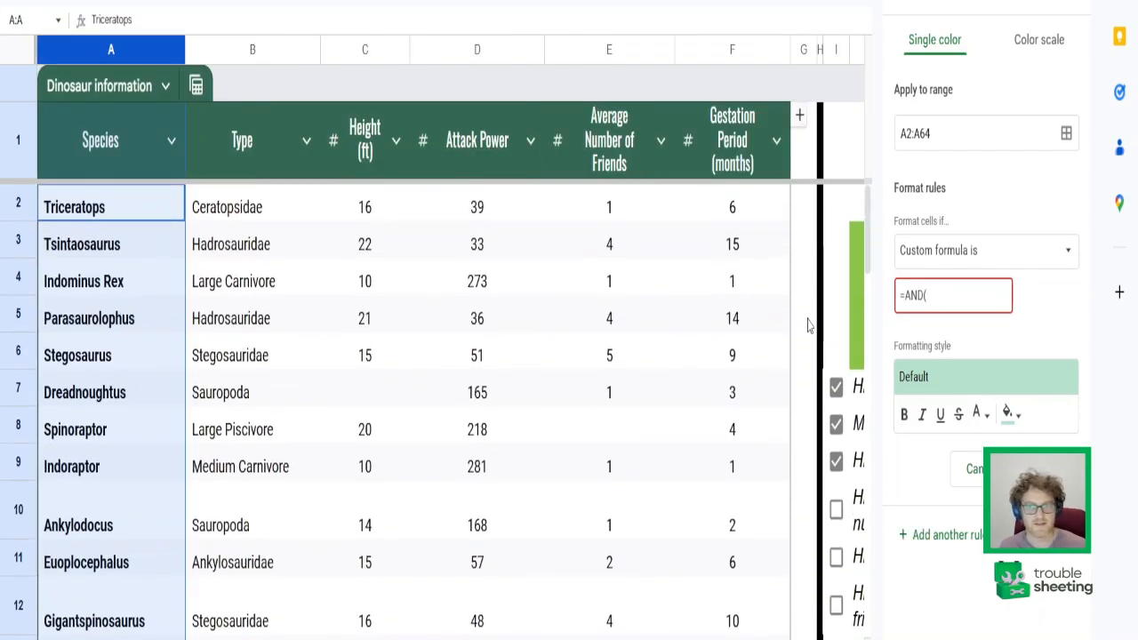
type("C2")
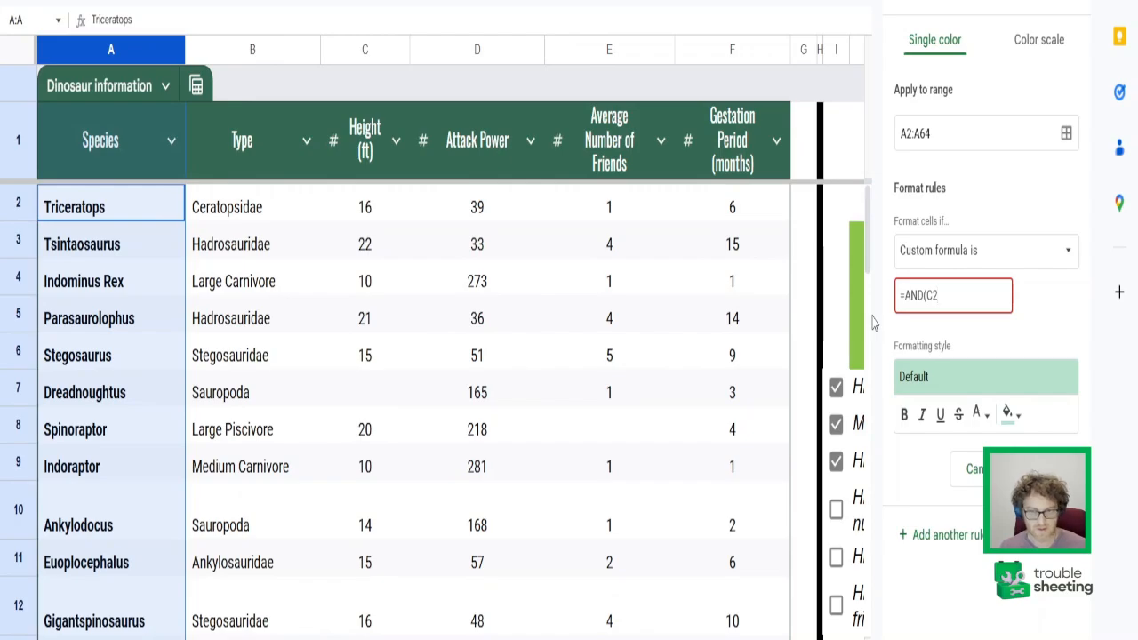
type(">")
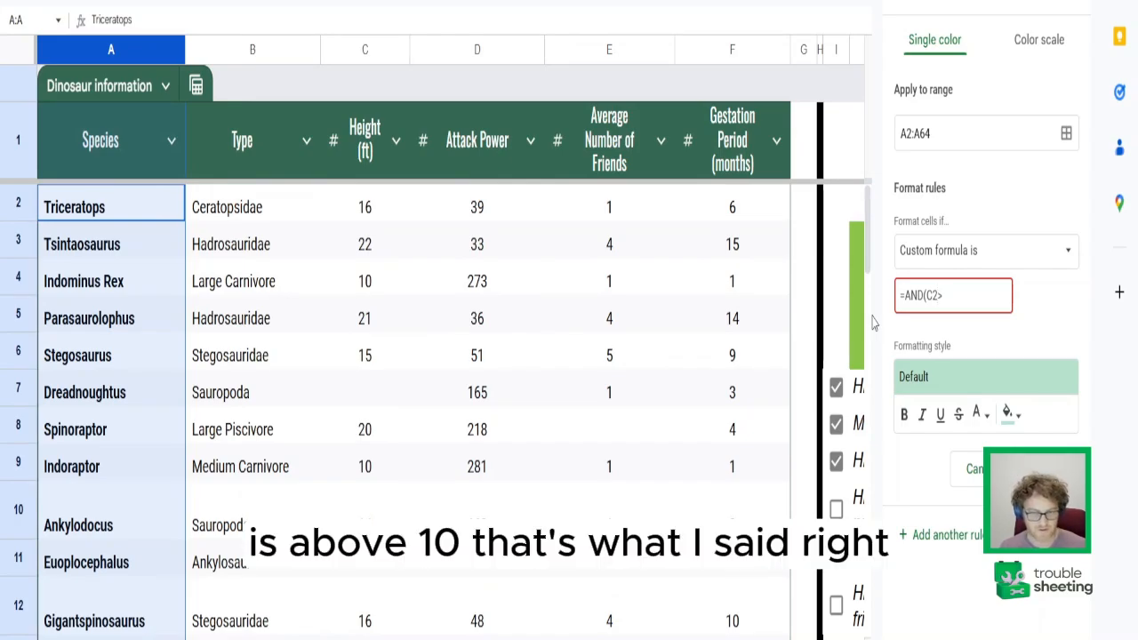
type("10")
Add the condition of four or more average friends and close the formula as =AND(C2>10,E2>=4)
scroll(681, 427, "right", 5)
scroll(608, 514, "left", 5)
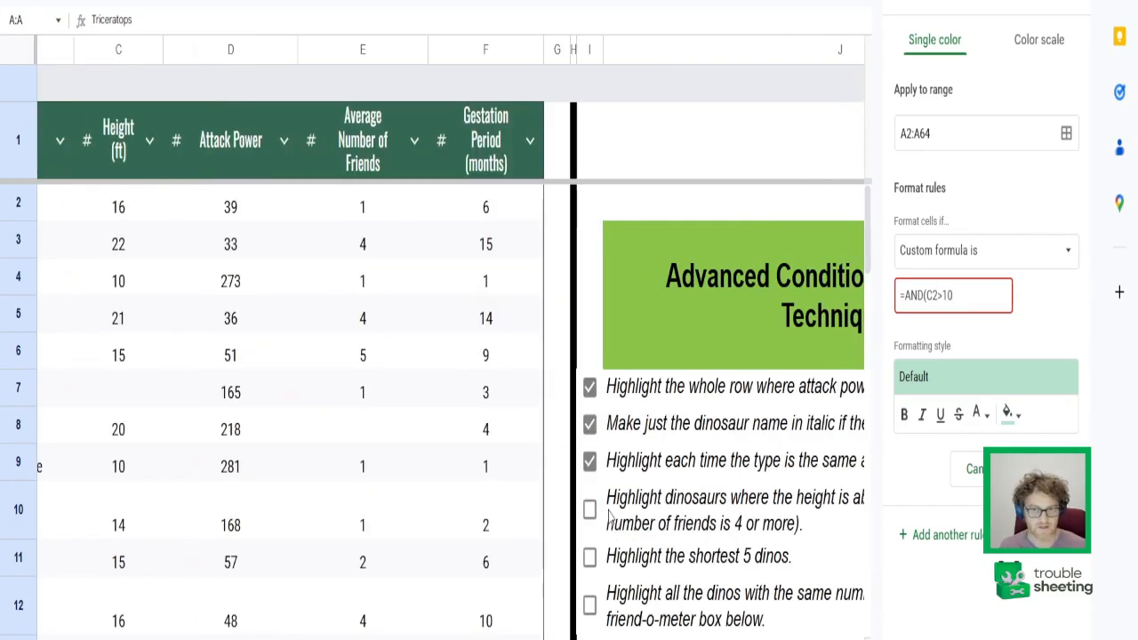
scroll(581, 418, "right", 5)
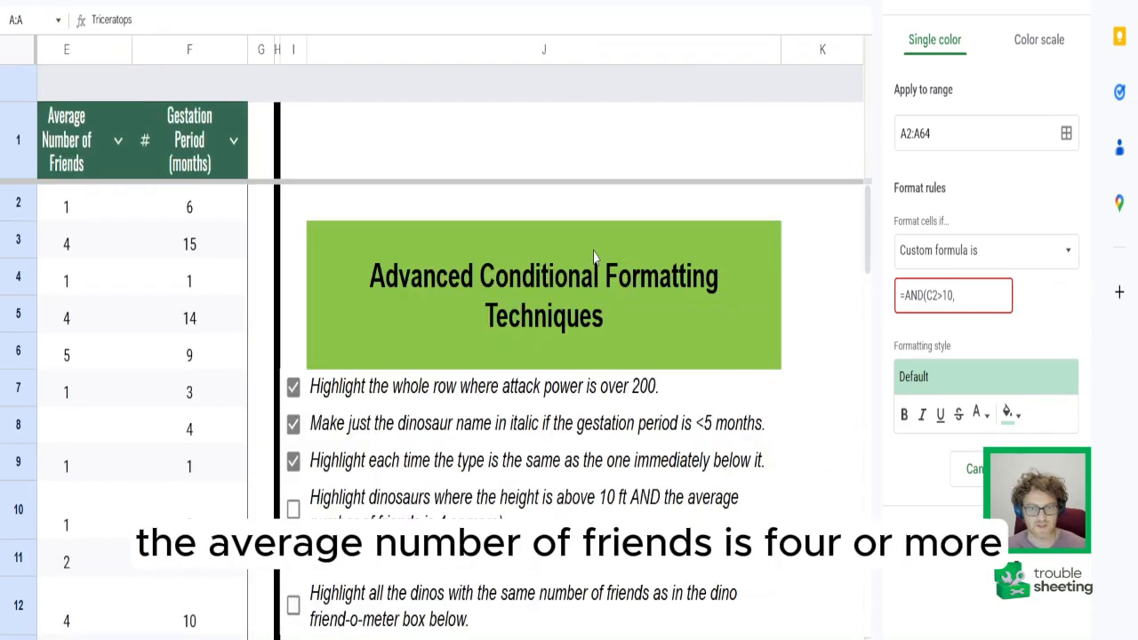
scroll(586, 512, "left", 5)
type(",")
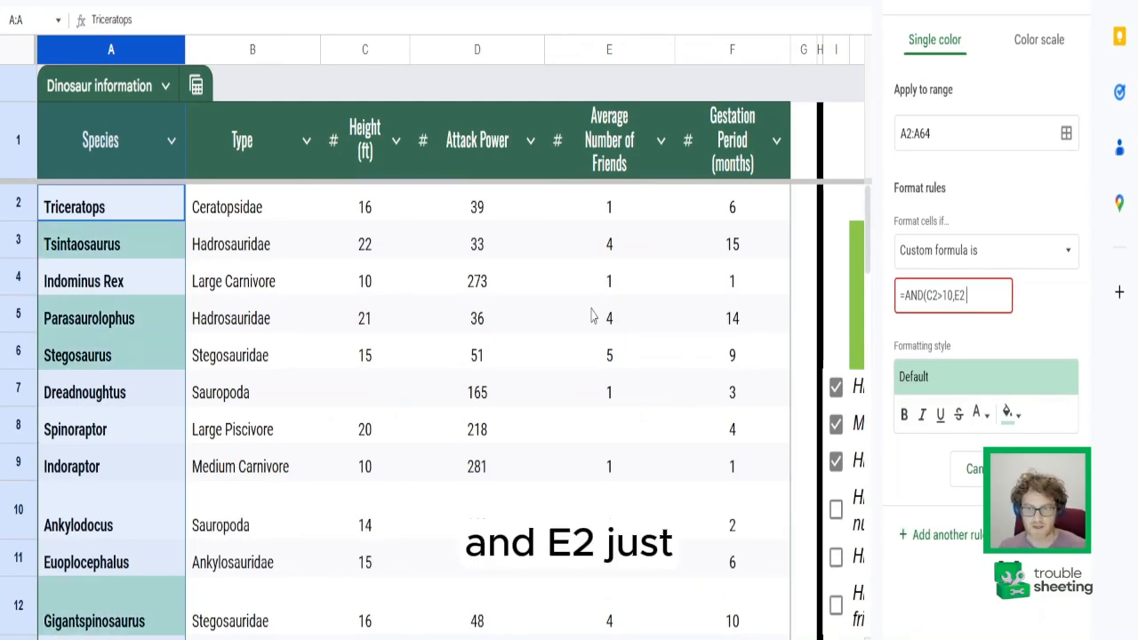
type(">")
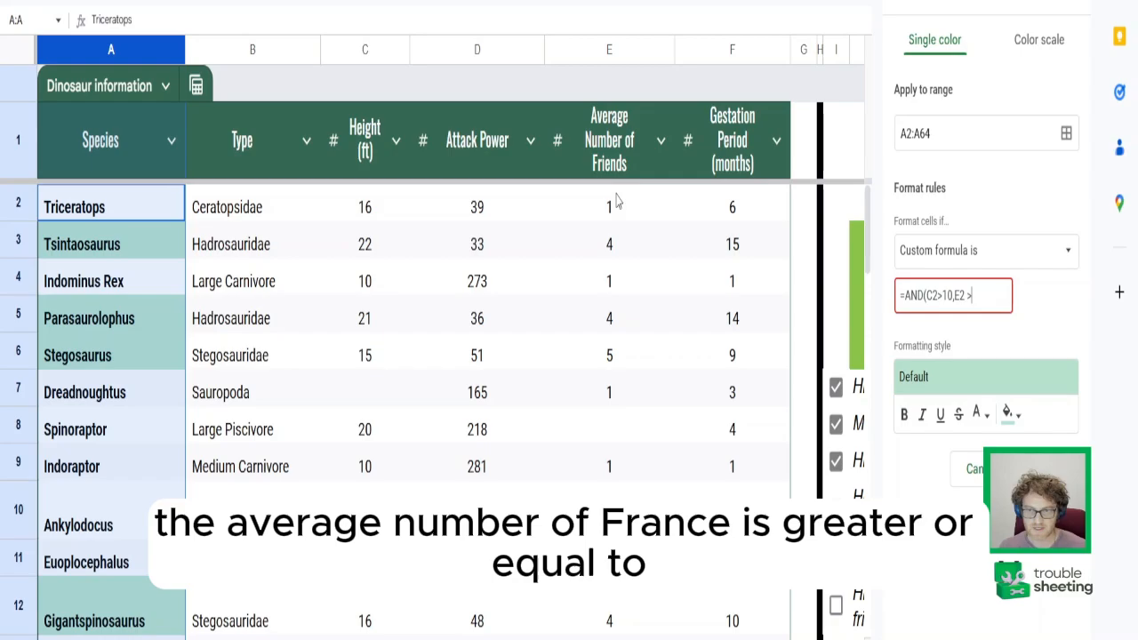
type("=")
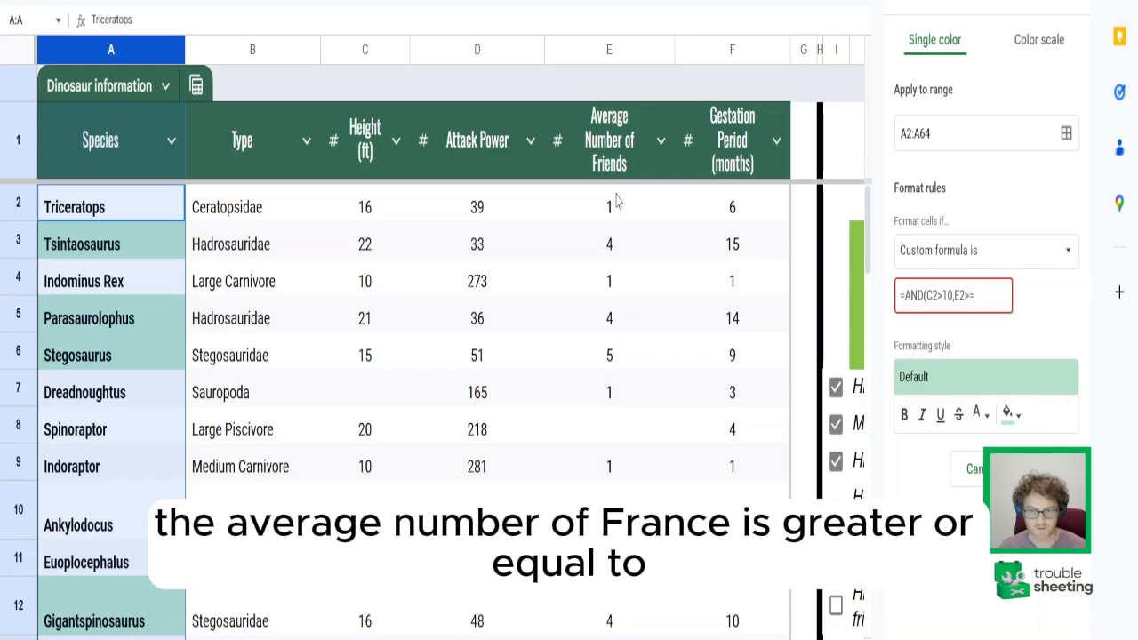
type("4)")
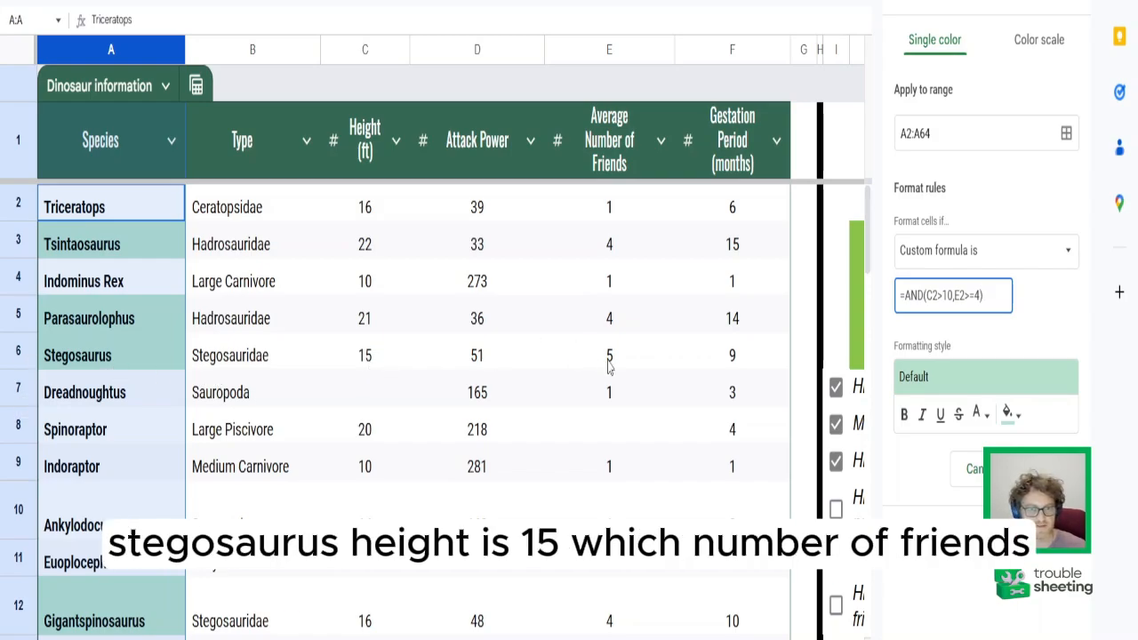
Check the Gigantspinosaurus row's height and average number of friends against the rule, and review the species further down
left_click(118, 622)
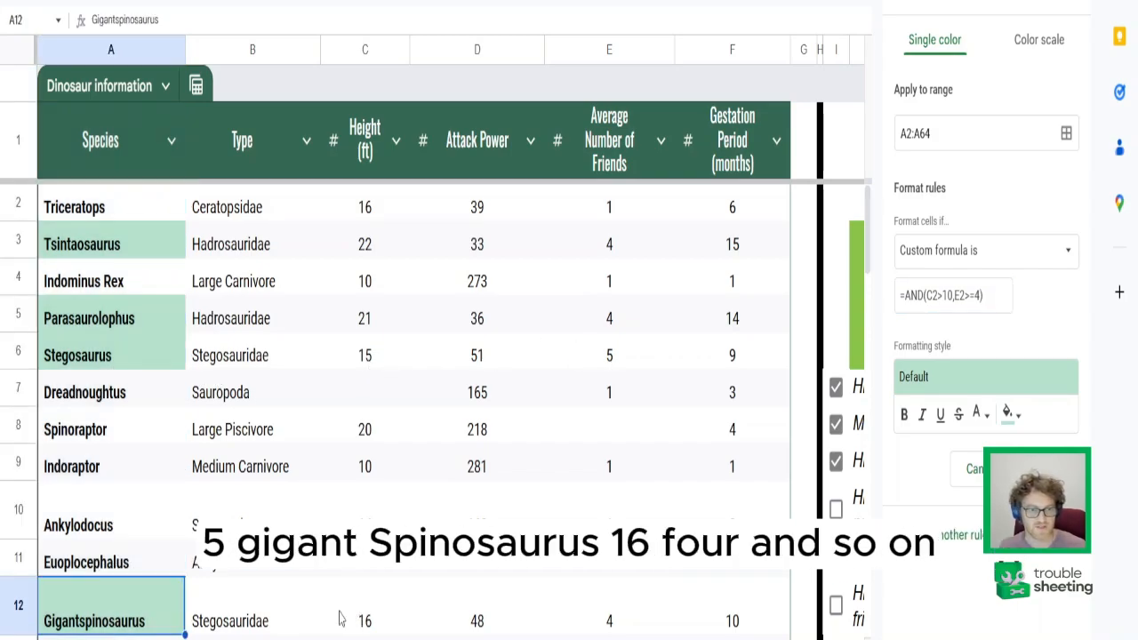
left_click(366, 621)
left_click(667, 605)
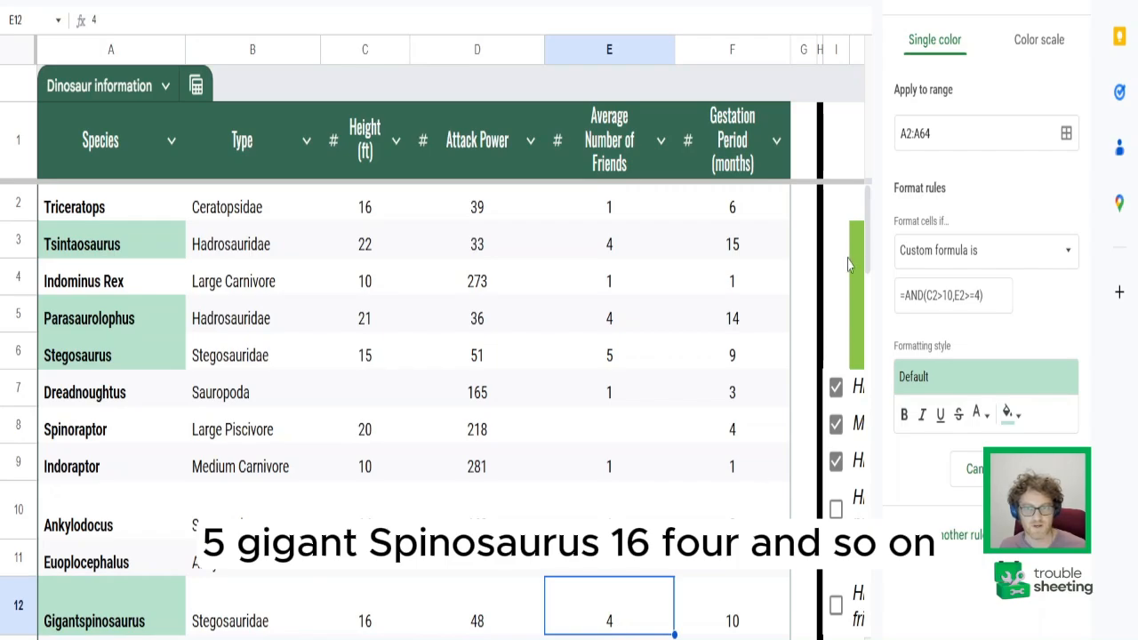
scroll(842, 237, "down", 6)
scroll(842, 237, "up", 6)
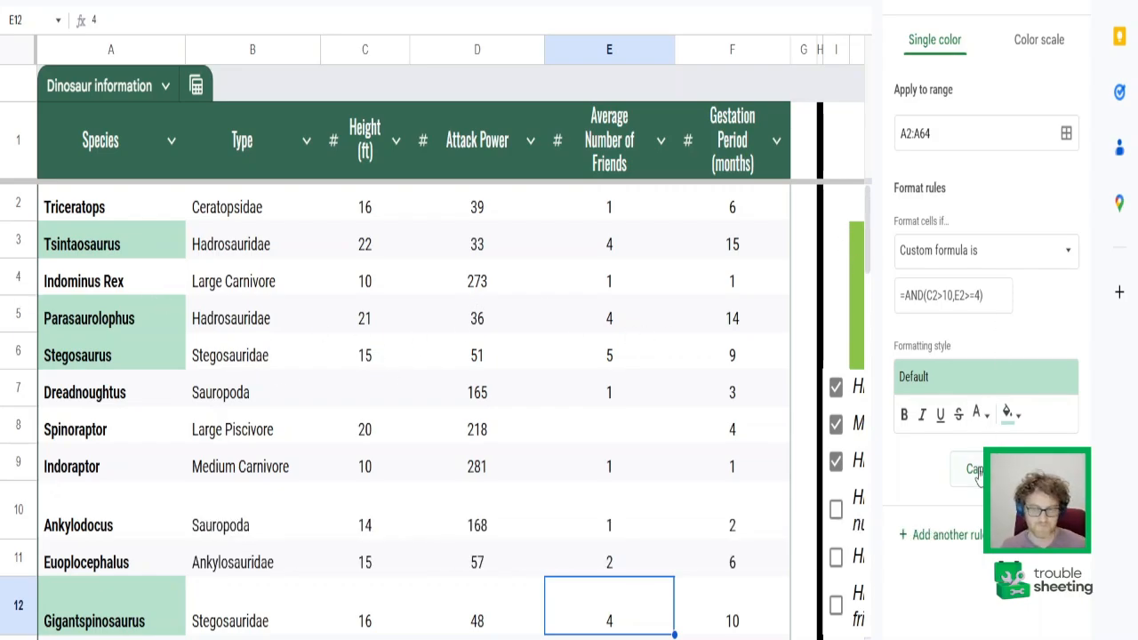
Discard the AND rule and mark the technique about height above 10 ft and four or more friends complete in the checklist
left_click(979, 476)
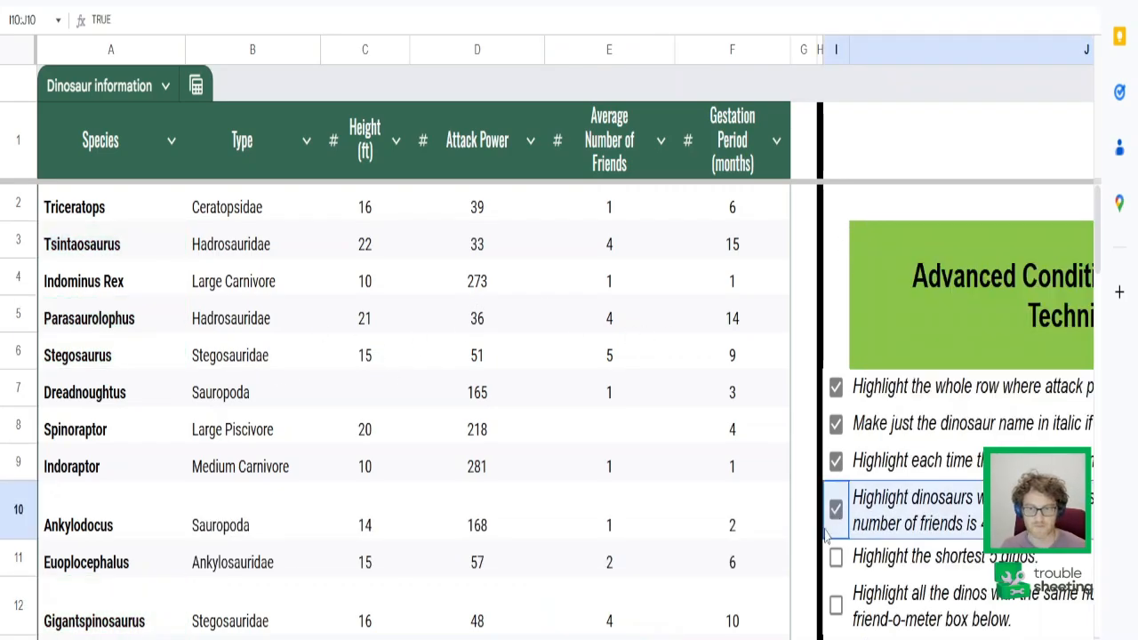
scroll(827, 536, "right", 3)
left_click(696, 559)
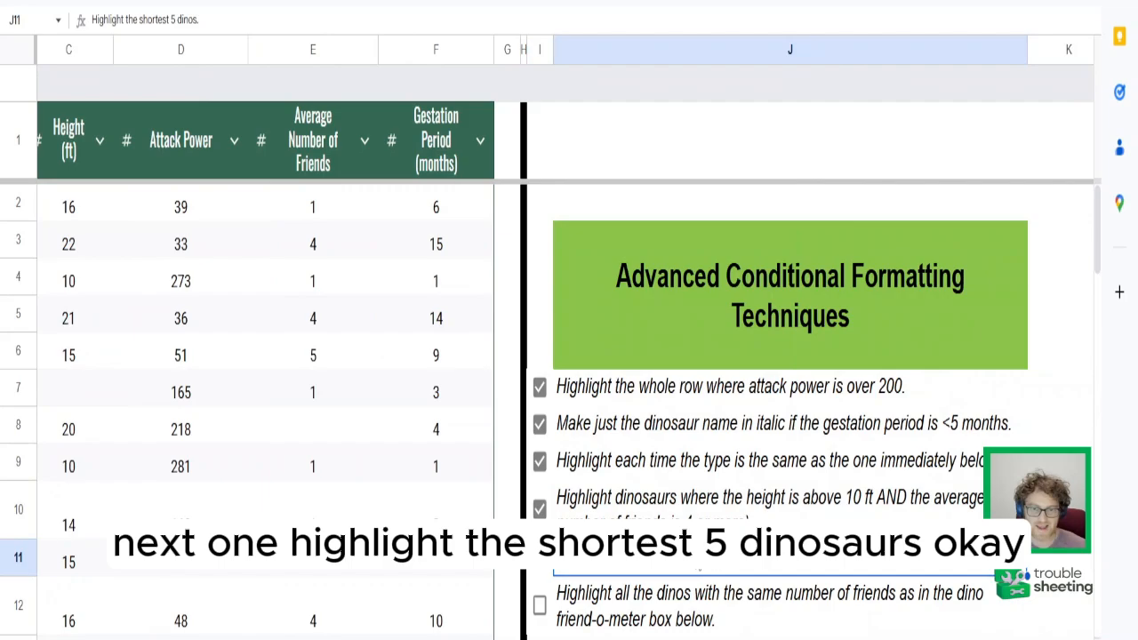
scroll(700, 569, "left", 3)
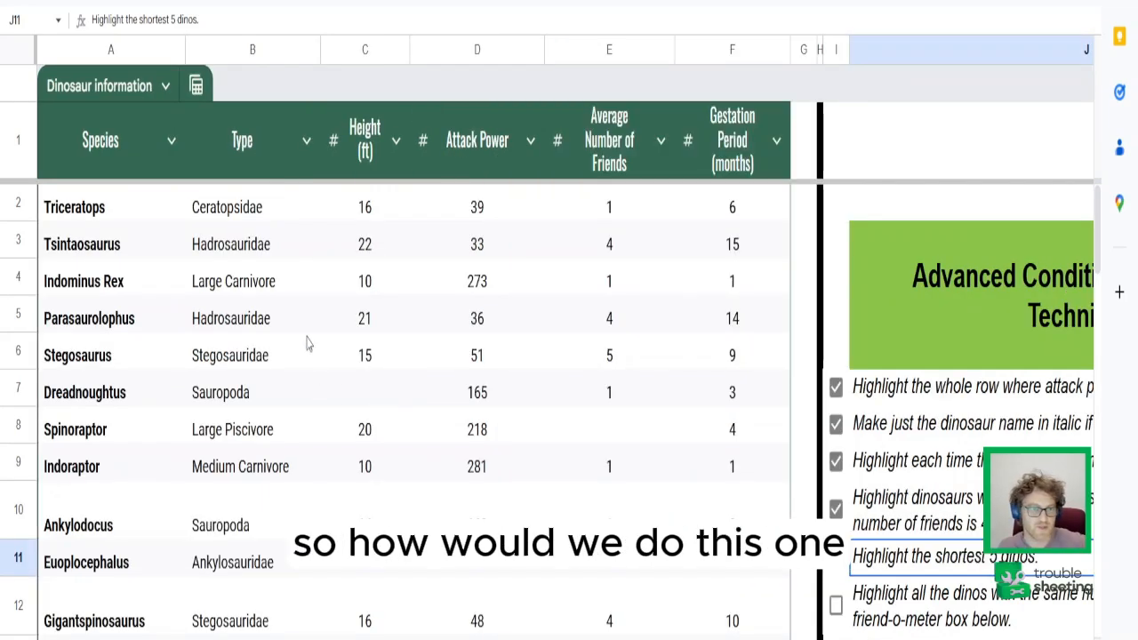
Start a conditional formatting rule on the Species column and set its range to A2:A64
left_click(370, 215)
left_click(102, 219)
key("ctrl+space")
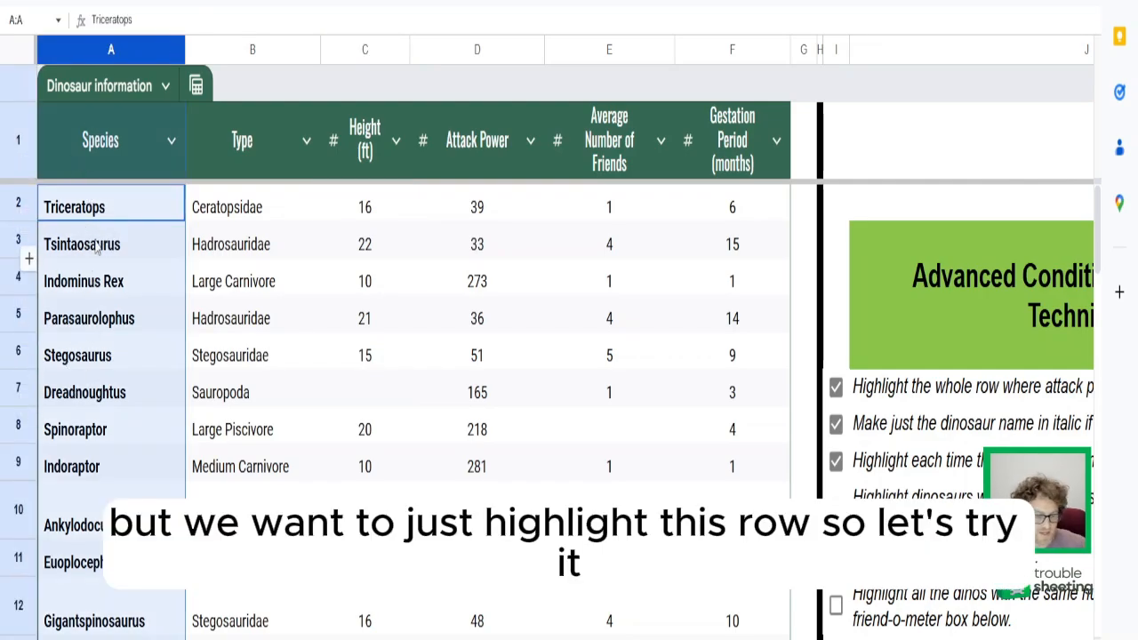
key("alt+o")
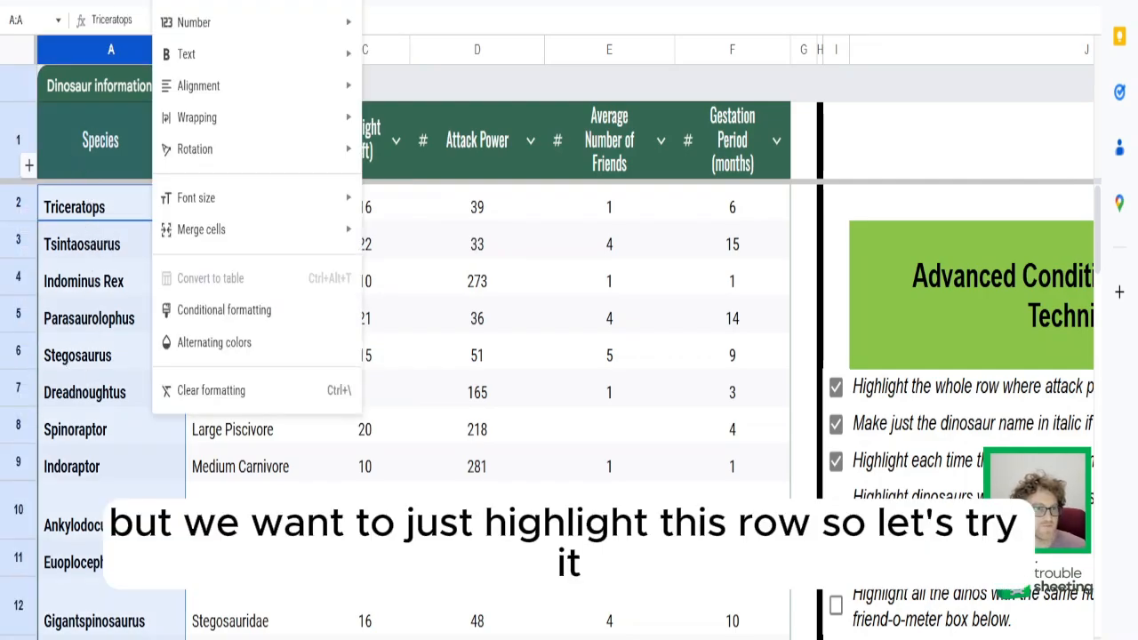
left_click(227, 308)
left_click(908, 133)
key("BackSpace")
type("2:A64")
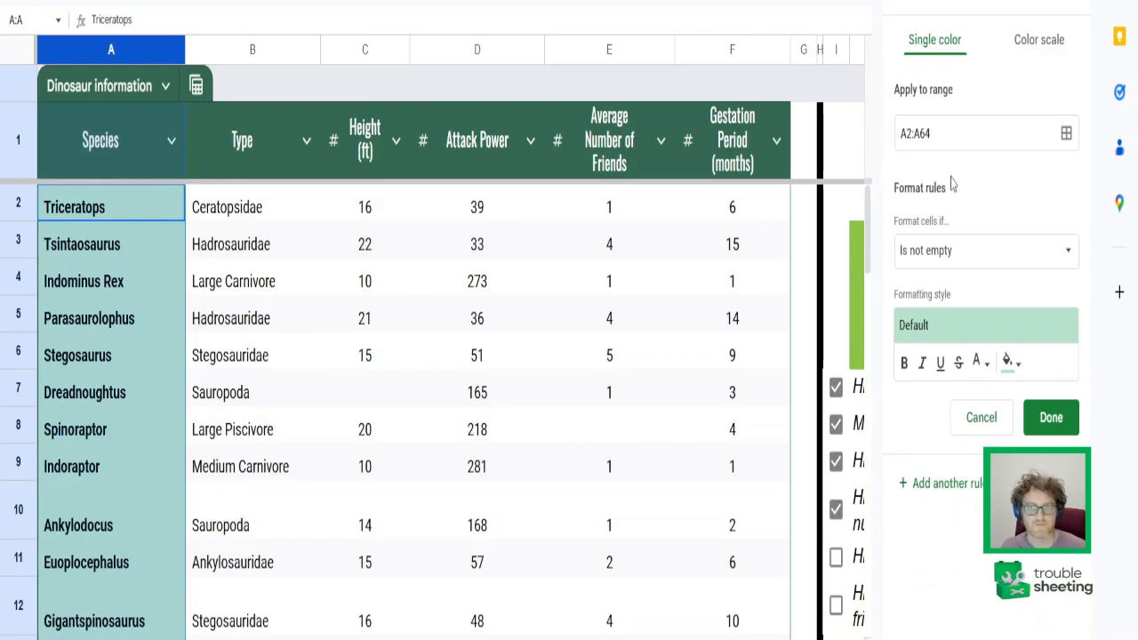
Set the rule's condition to a custom formula
left_click(953, 250)
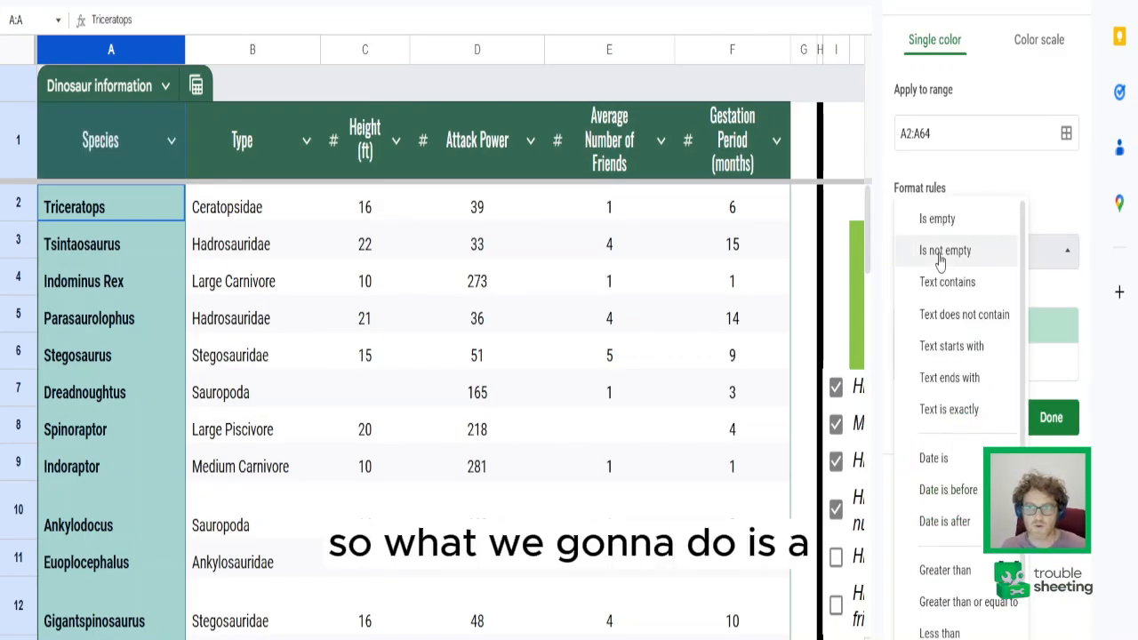
scroll(956, 401, "down", 3)
scroll(956, 400, "down", 2)
left_click(951, 614)
left_click(926, 295)
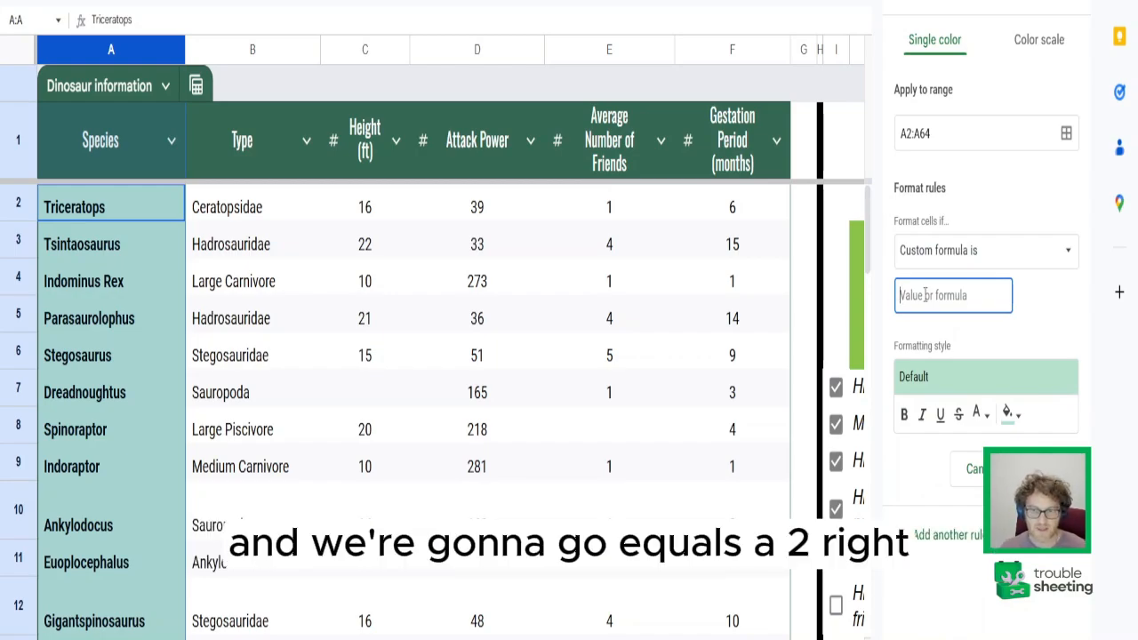
Enter =A2>=LARGE($C2:$C,5)) as the rule's custom formula
type("=A2")
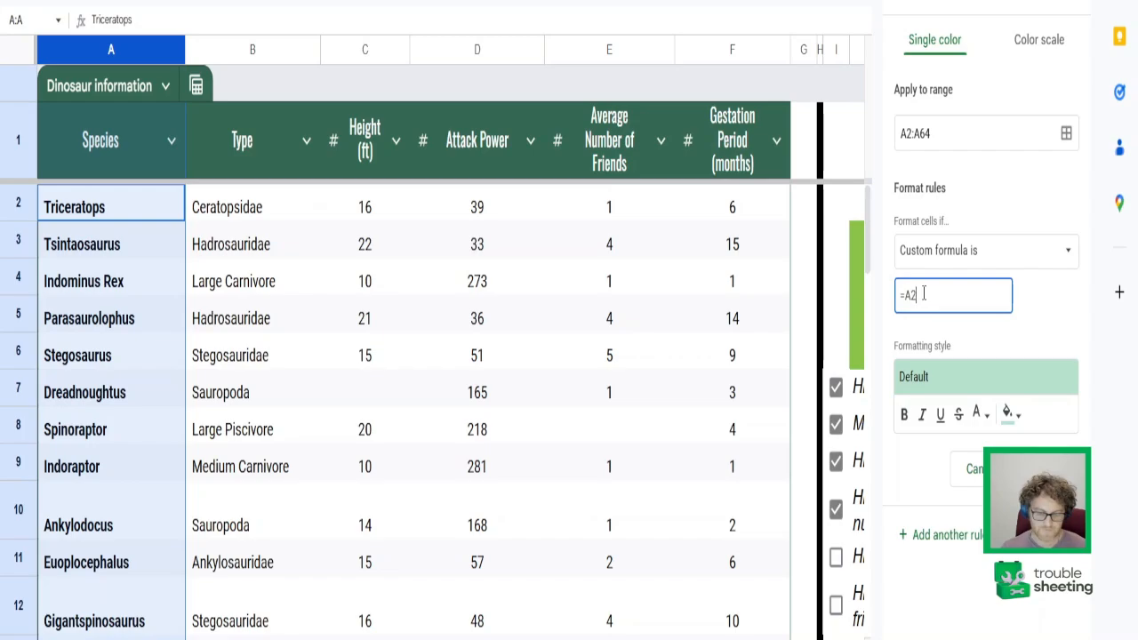
type(">")
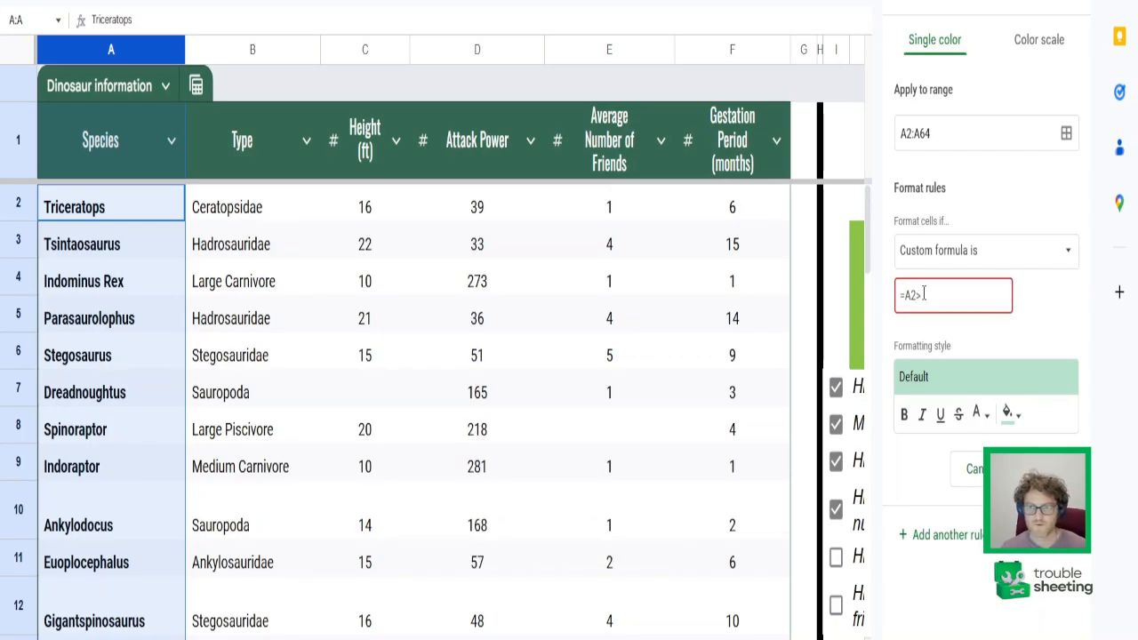
type("=")
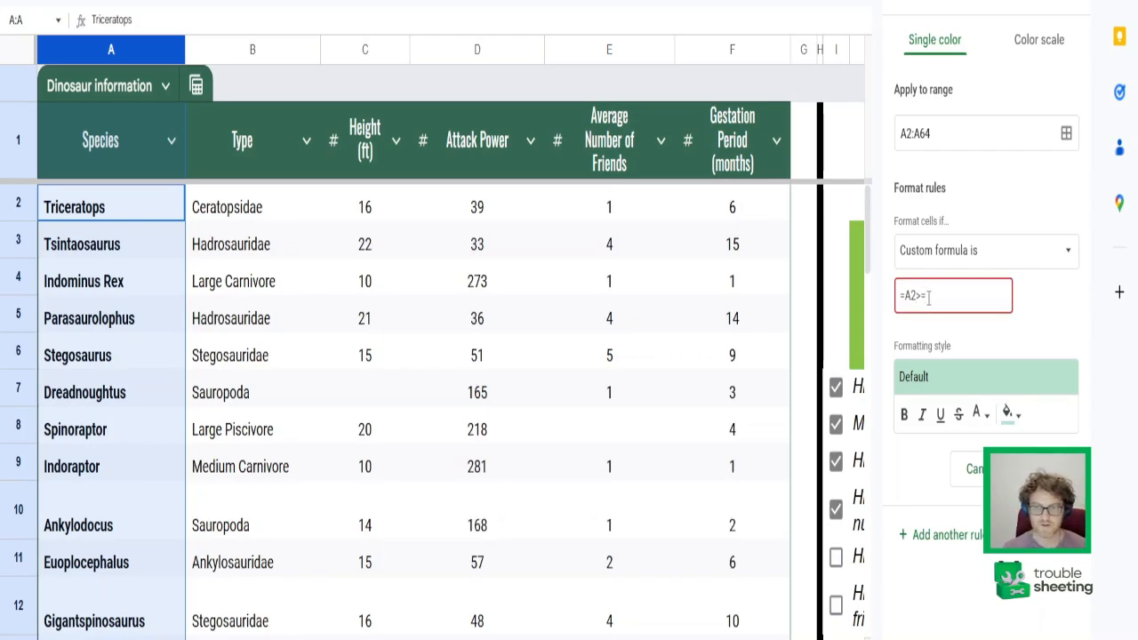
type("LARGE")
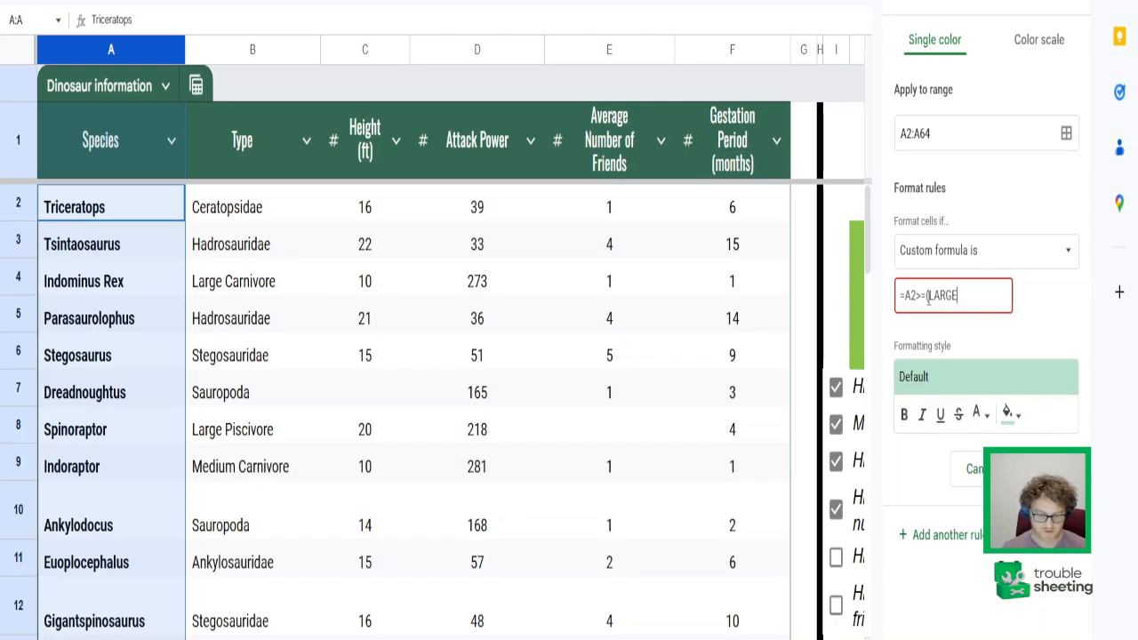
key("BackSpace")
left_click(980, 295)
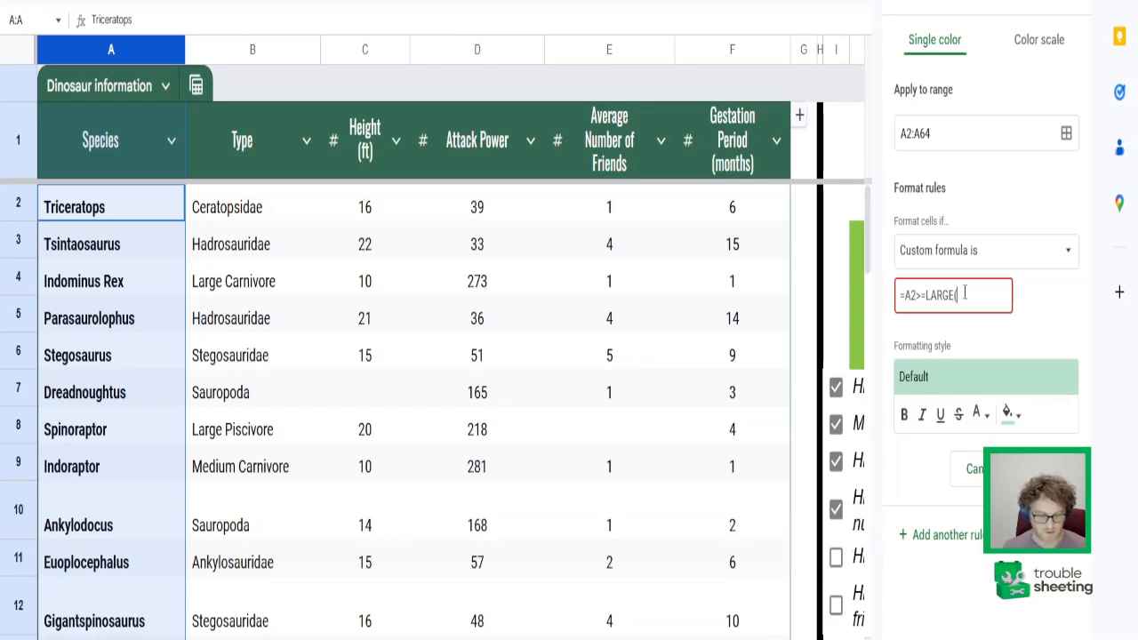
type("C$2")
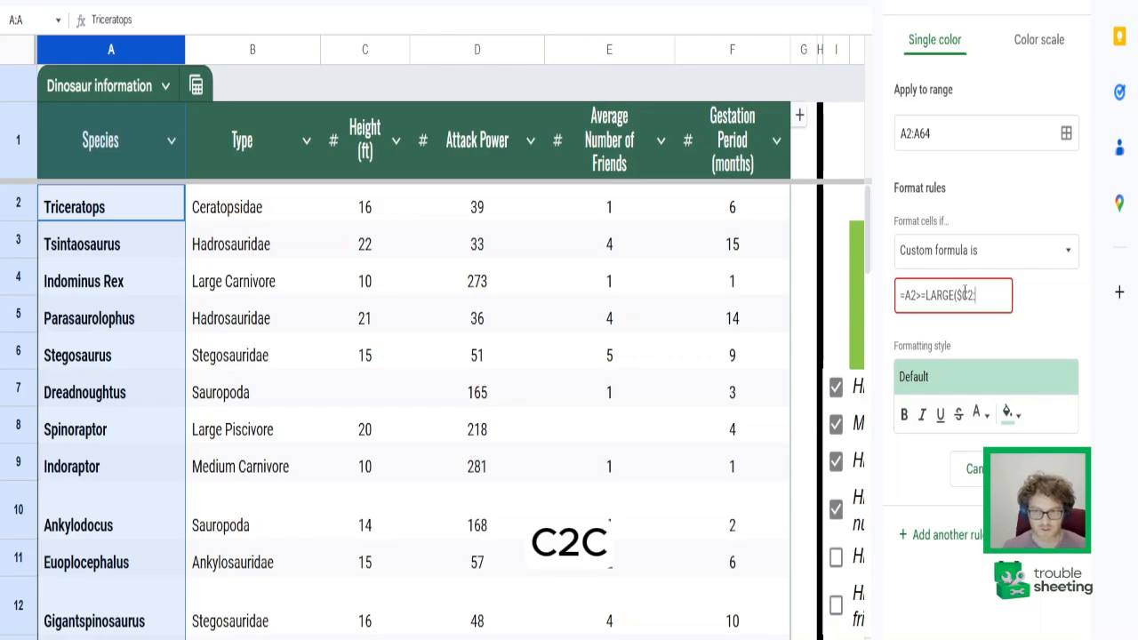
type(":$C")
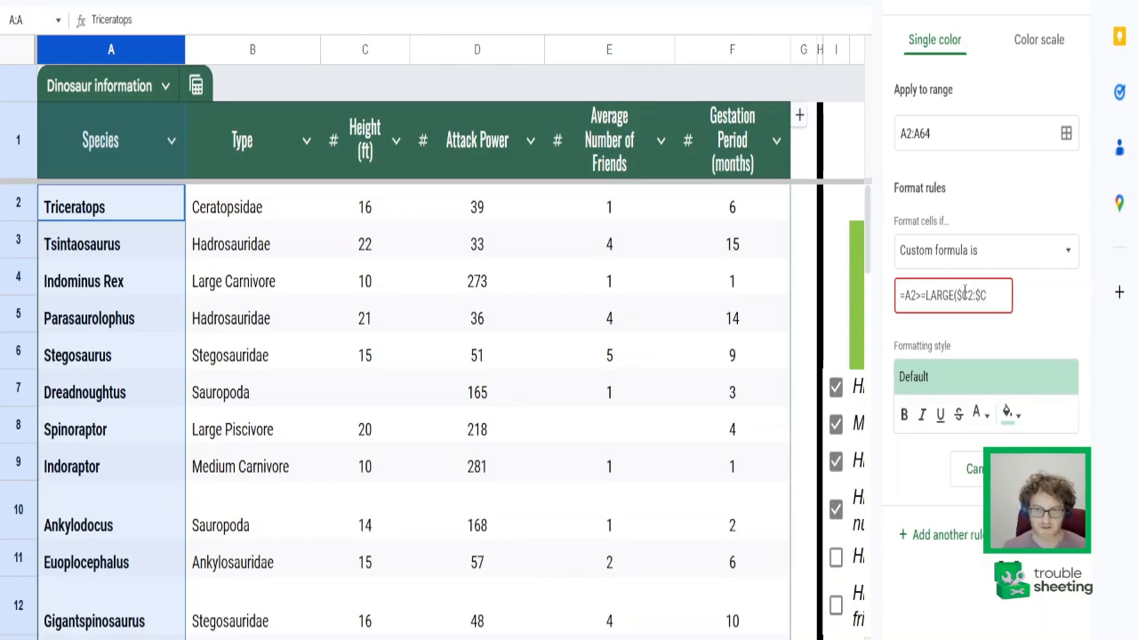
type(",5)")
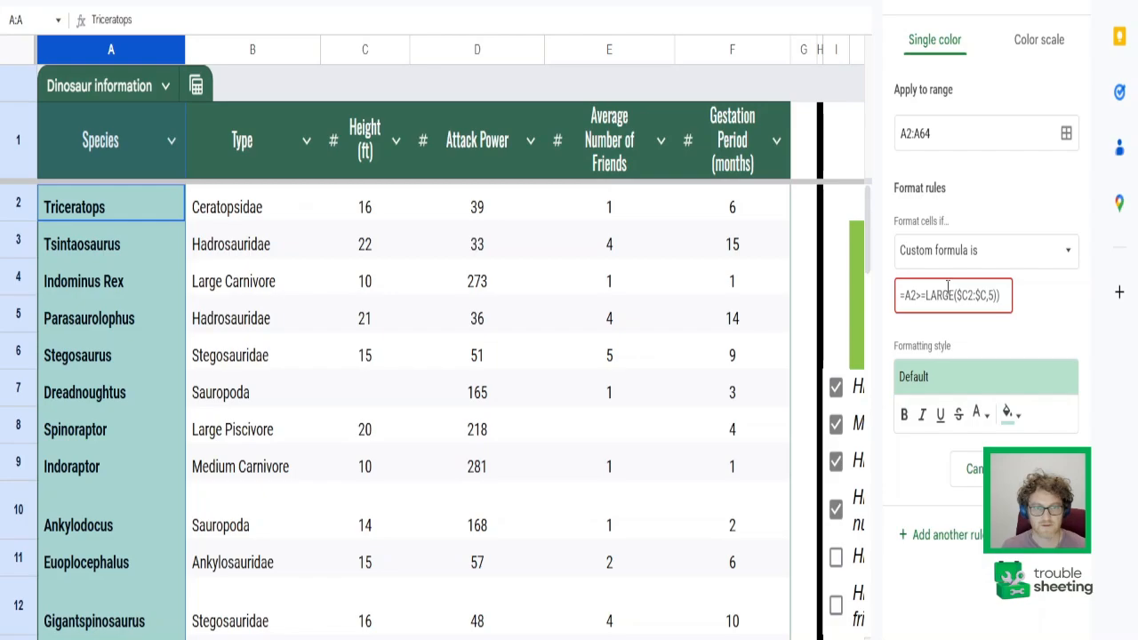
Rewrite the rule's formula as =C2<SMALL($C$2:$C,5) so that it tests heights against the fifth smallest
scroll(566, 367, "down", 2)
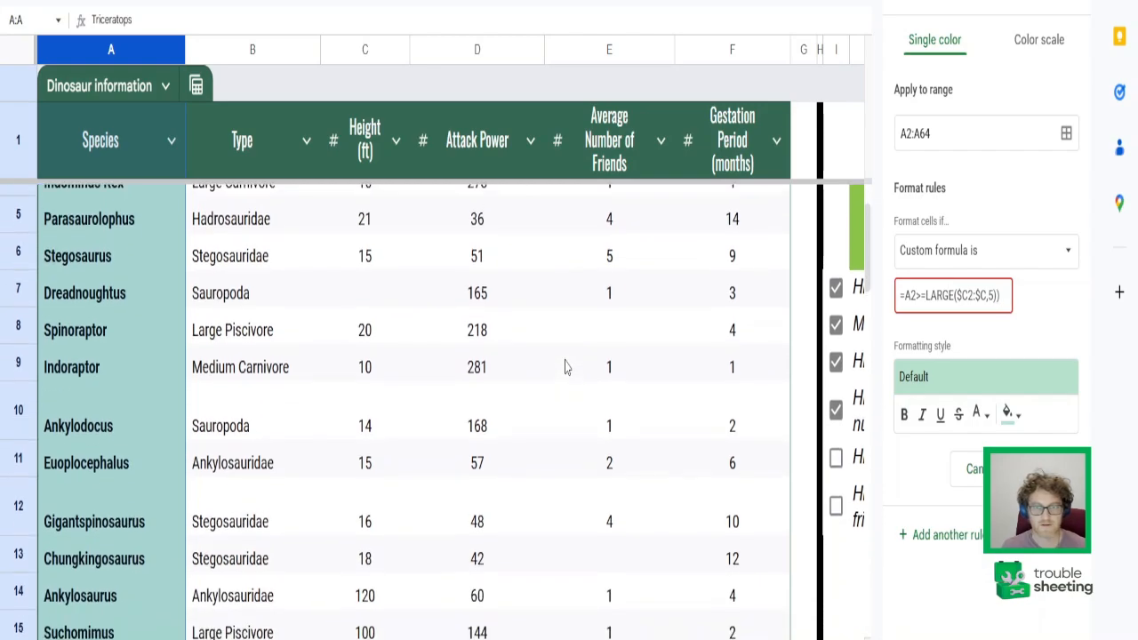
scroll(564, 363, "up", 3)
scroll(733, 431, "right", 3)
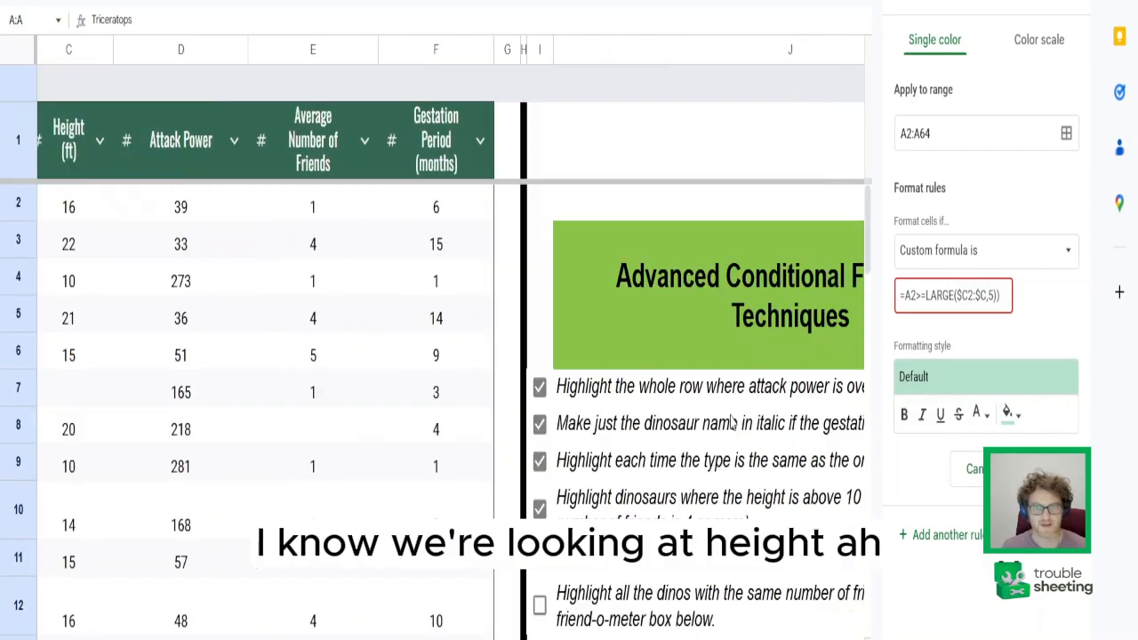
scroll(731, 439, "left", 3)
double_click(940, 295)
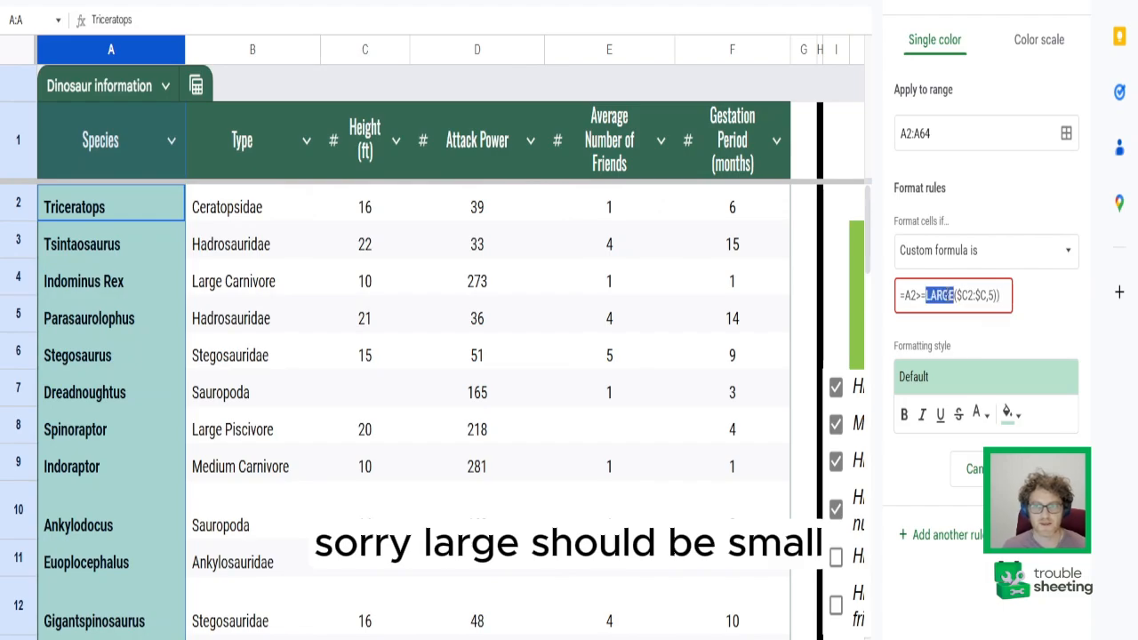
type("SMALL")
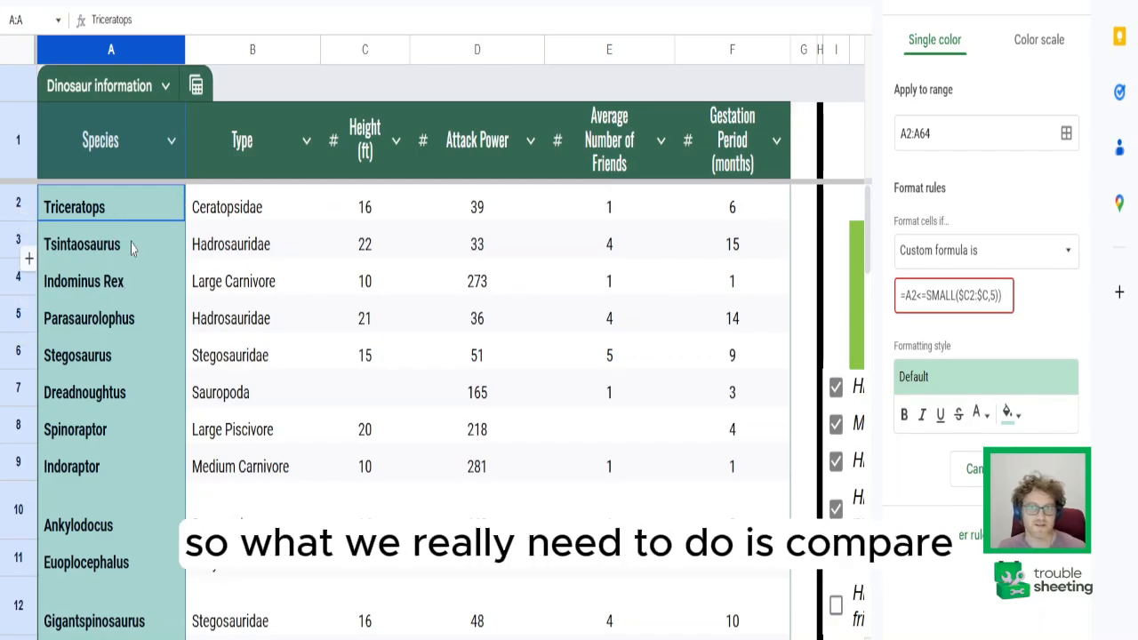
left_click_drag(914, 294, 907, 294)
type("C")
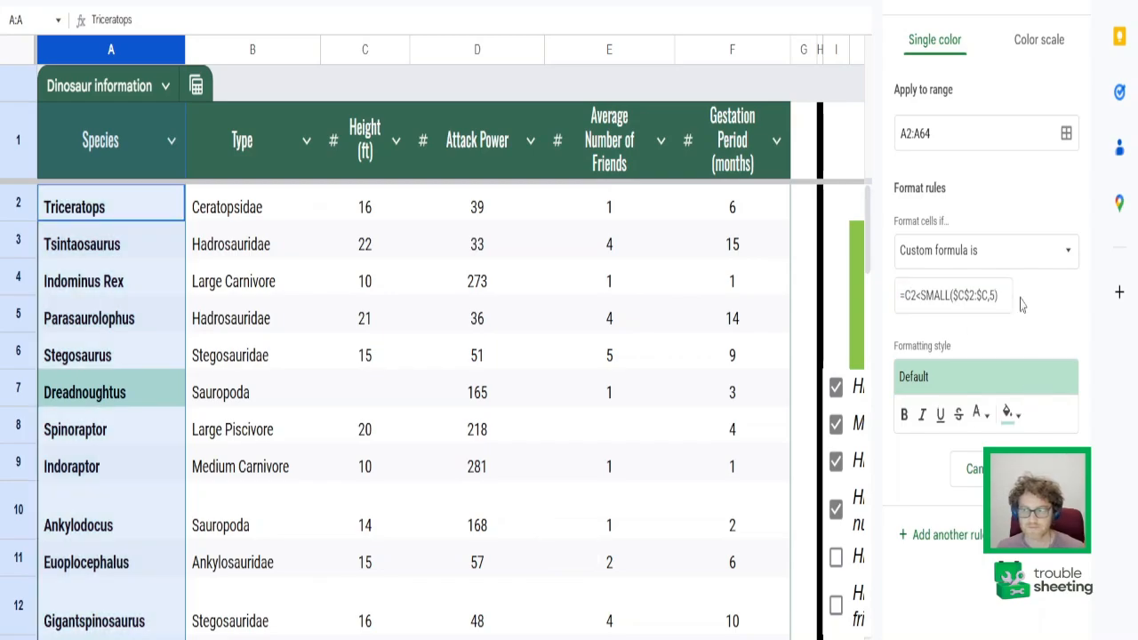
Check the SMALL formula and the Dreadnoughtus row's height, and inspect the highlighted species down to the table's last row
double_click(961, 295)
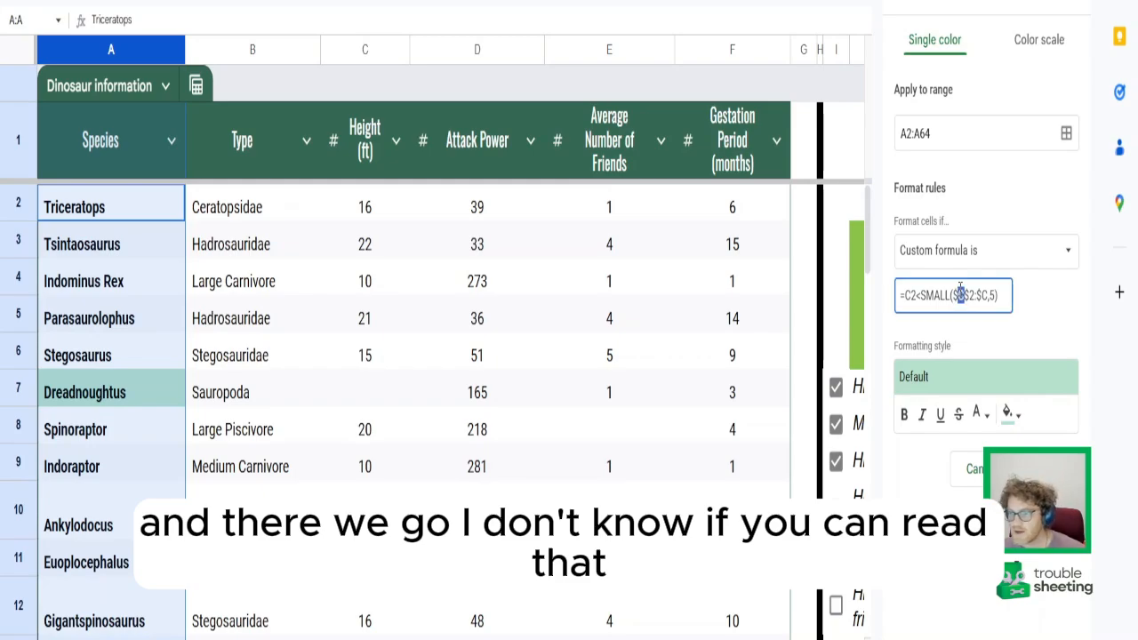
left_click(988, 295)
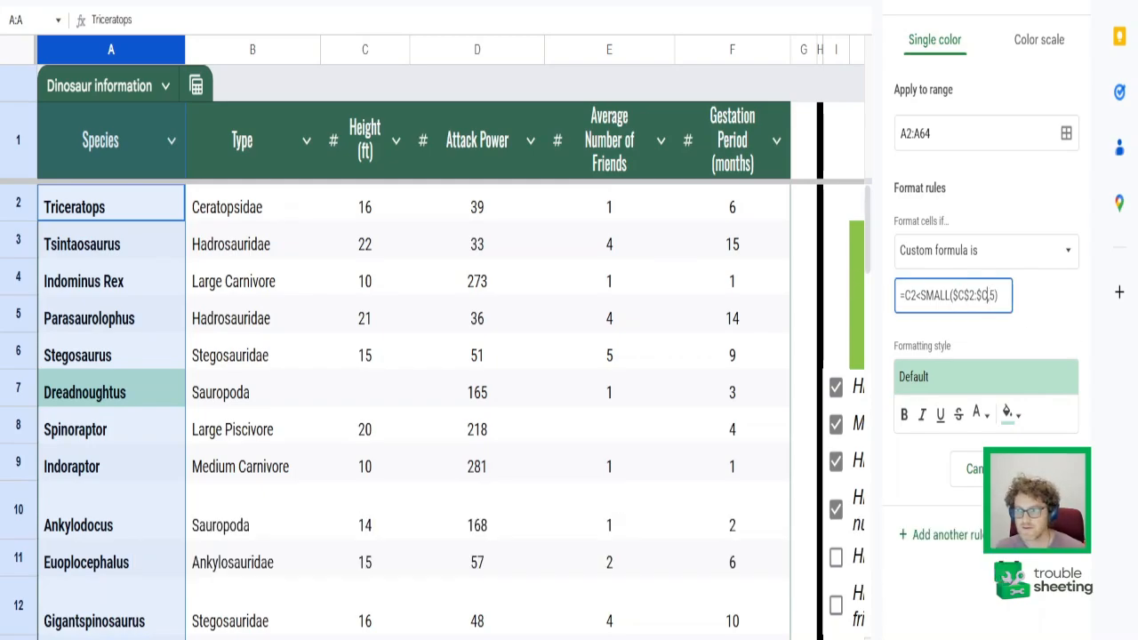
left_click(1046, 469)
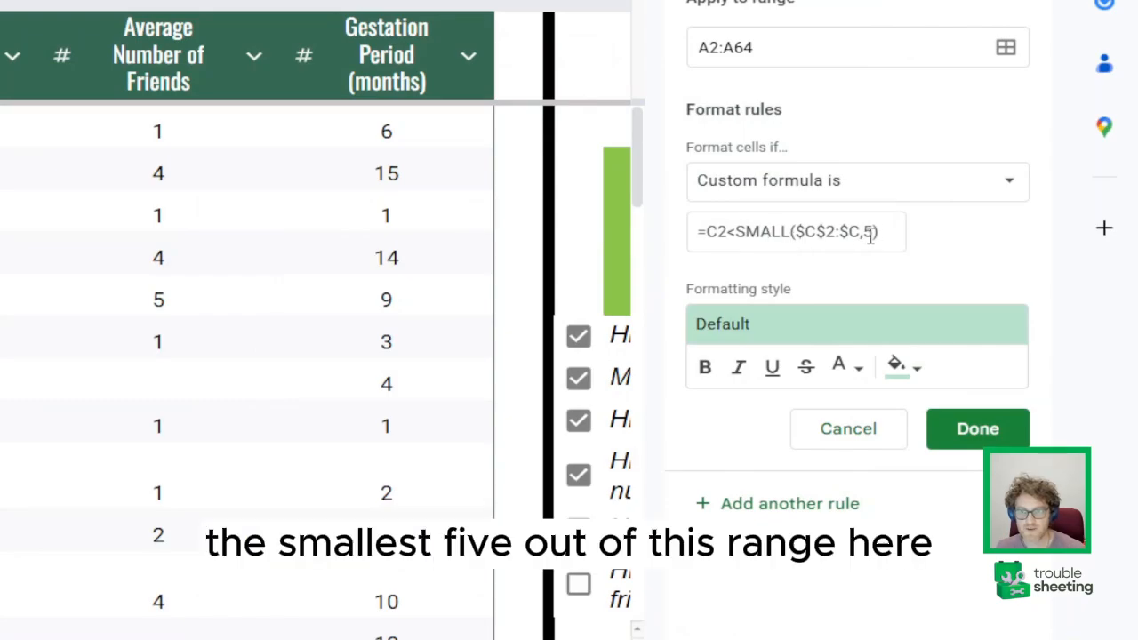
left_click_drag(860, 232, 795, 232)
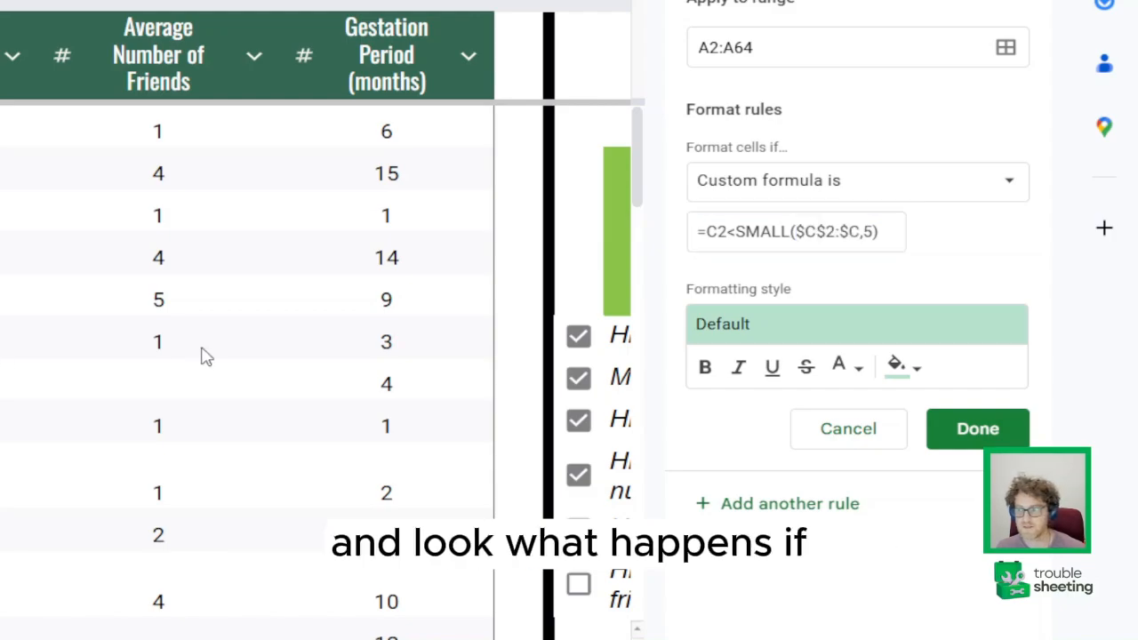
left_click(1, 342)
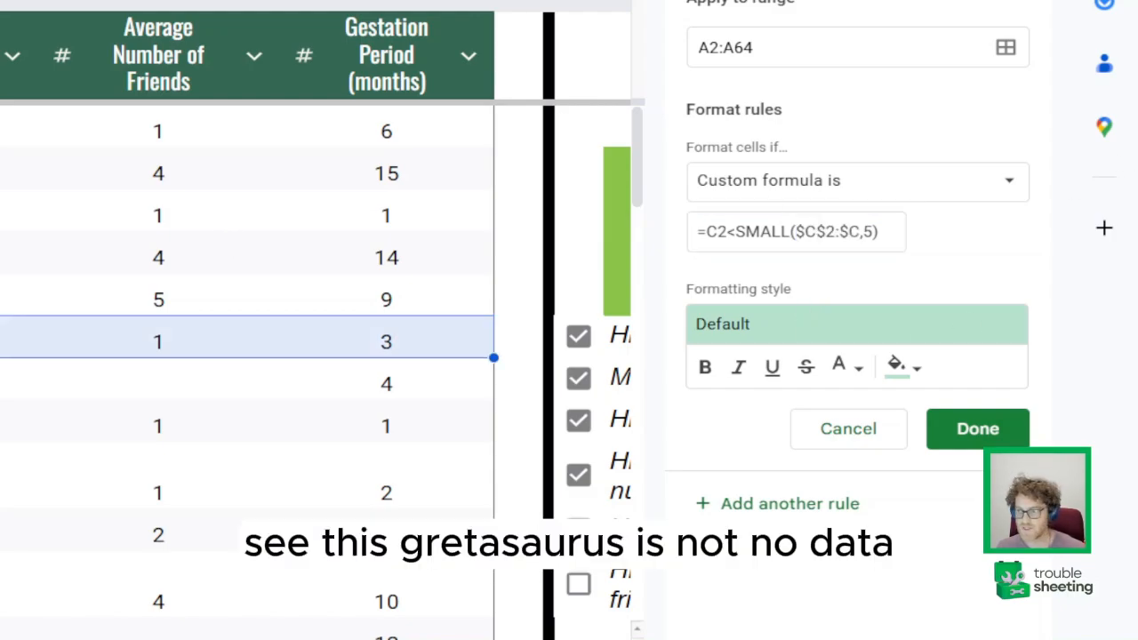
left_click(2, 341)
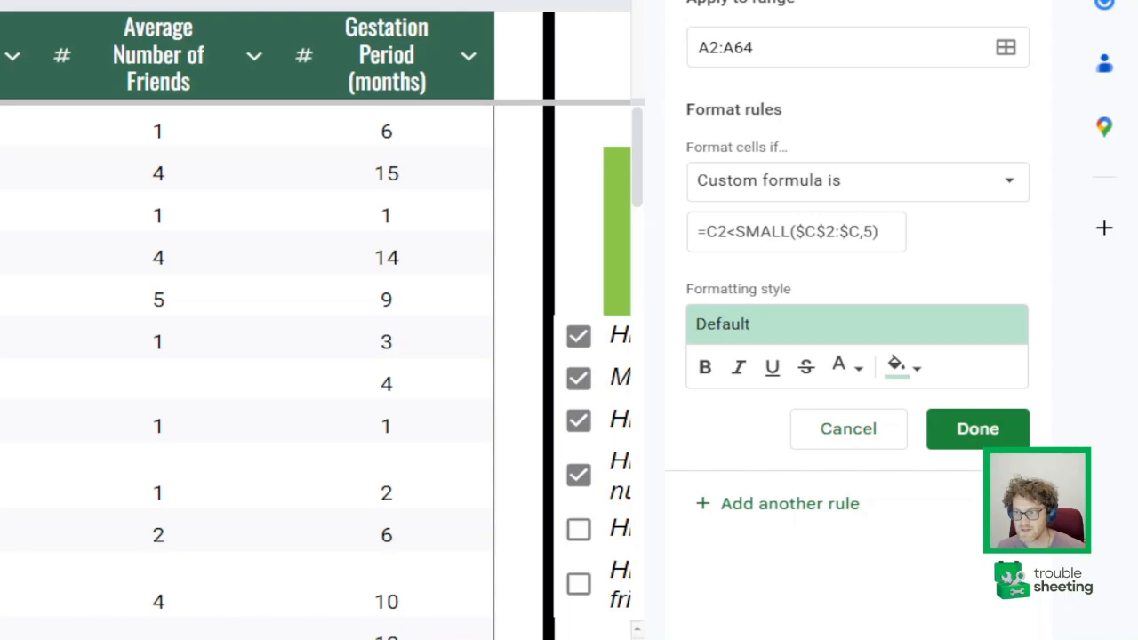
left_click_drag(632, 152, 655, 597)
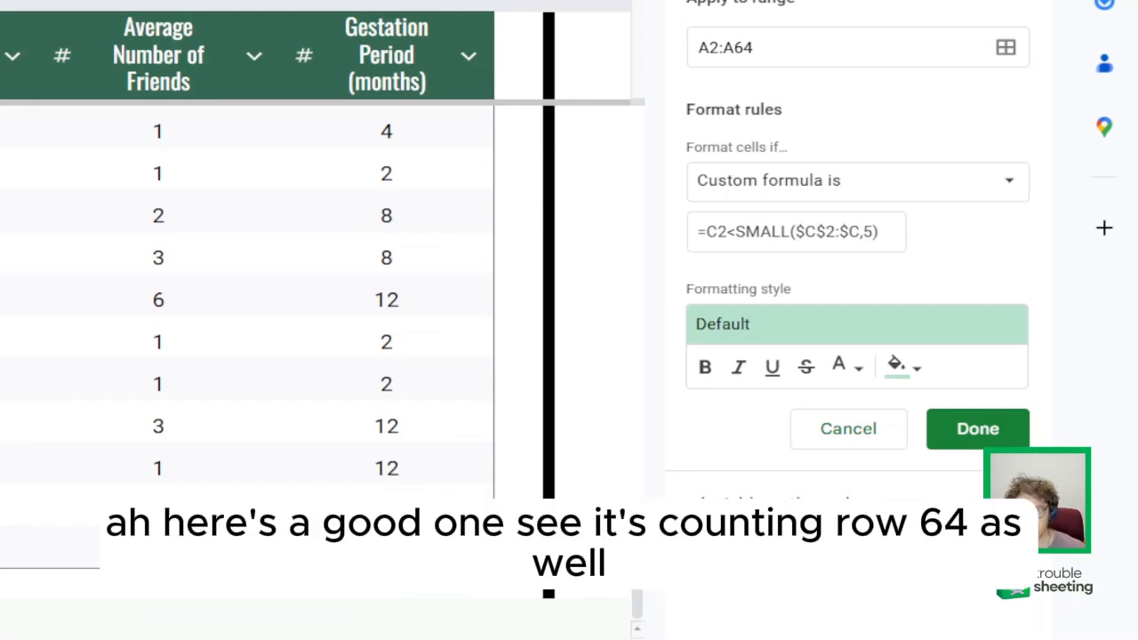
Set the rule's range to A2:A63 so that it stops before row 64
left_click(758, 48)
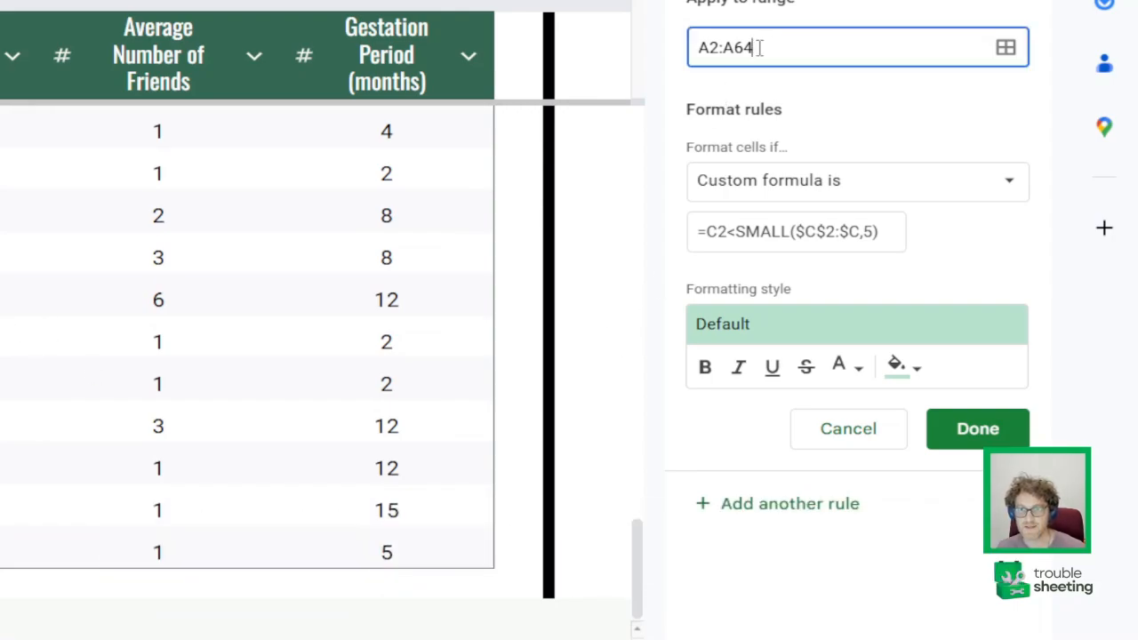
key("BackSpace")
type("3")
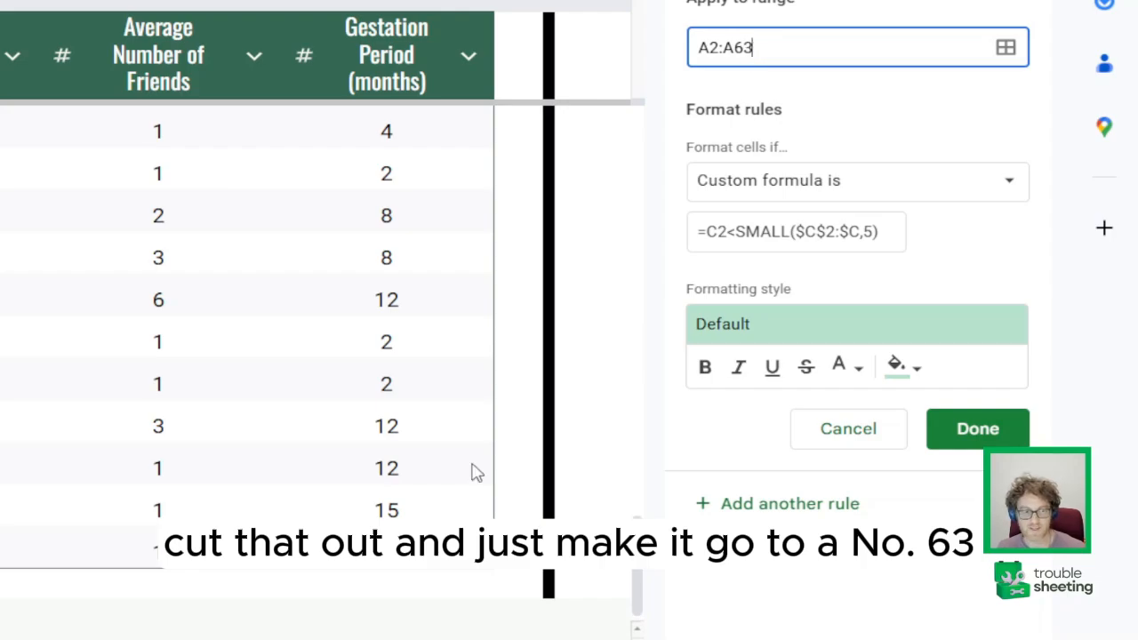
Check the highlighted species, and end the SMALL range in the rule's formula at $C$63
left_click_drag(643, 574, 587, 131)
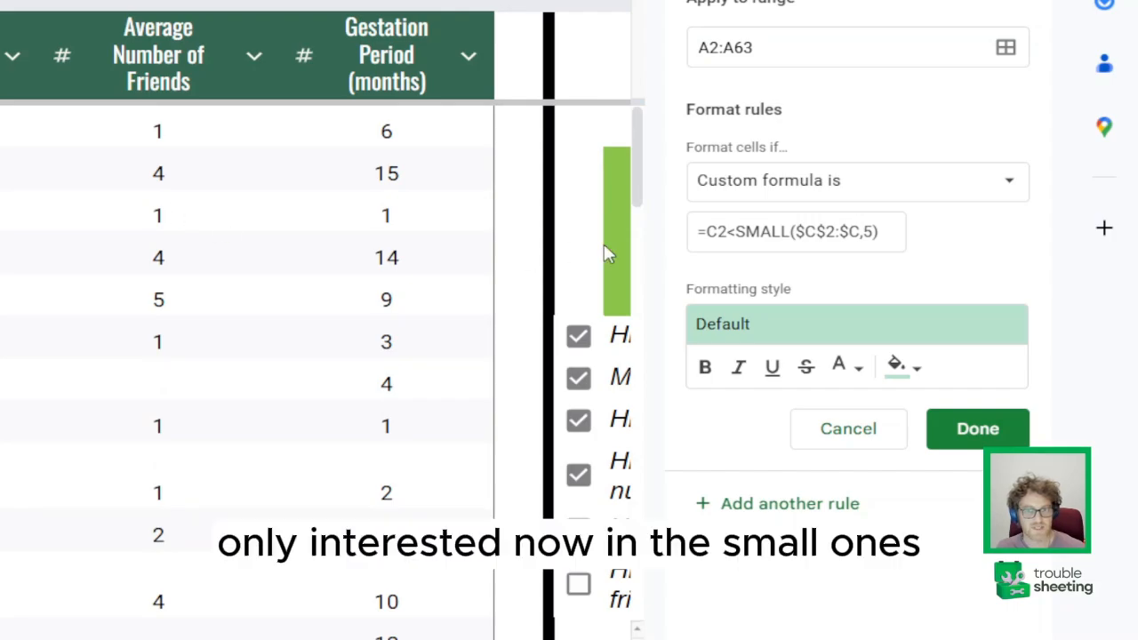
left_click_drag(635, 186, 648, 113)
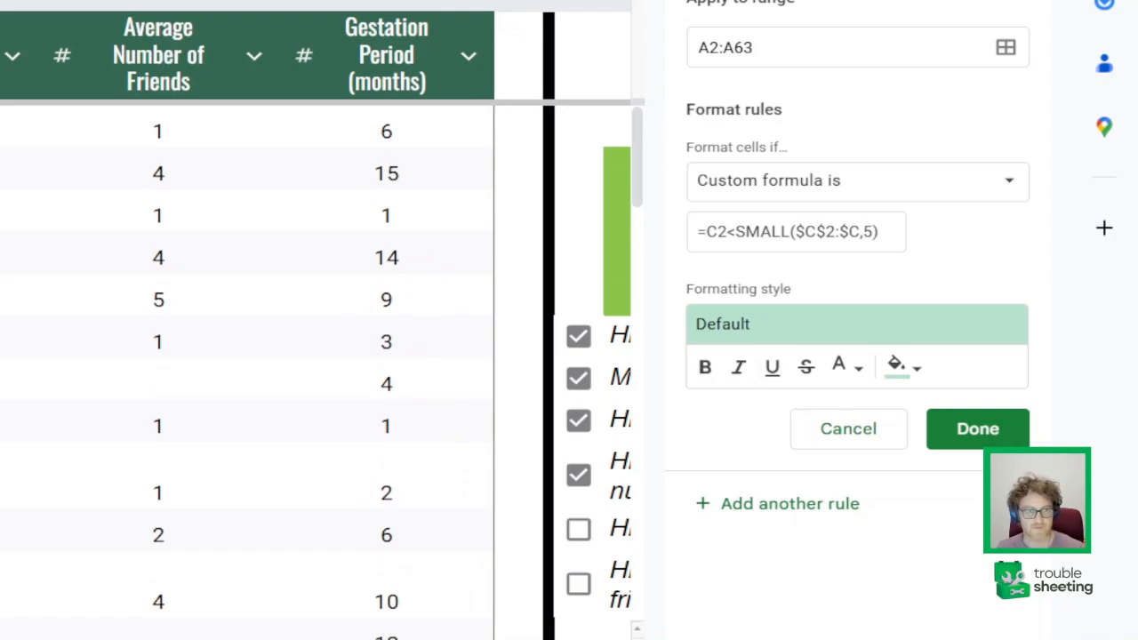
scroll(612, 238, "down", 2)
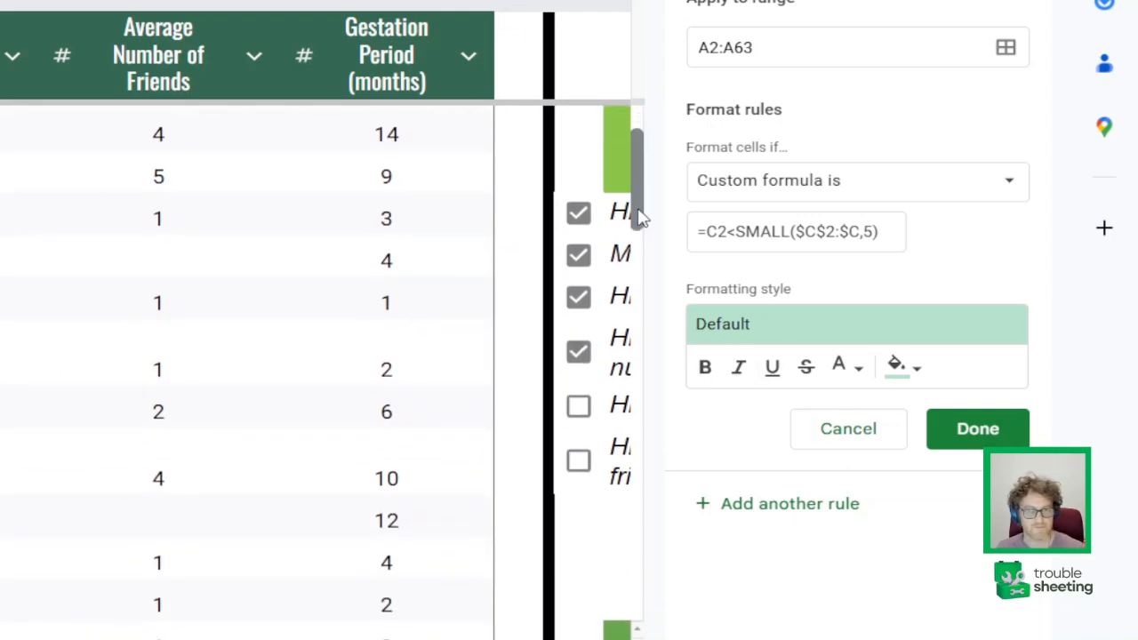
left_click_drag(638, 216, 602, 275)
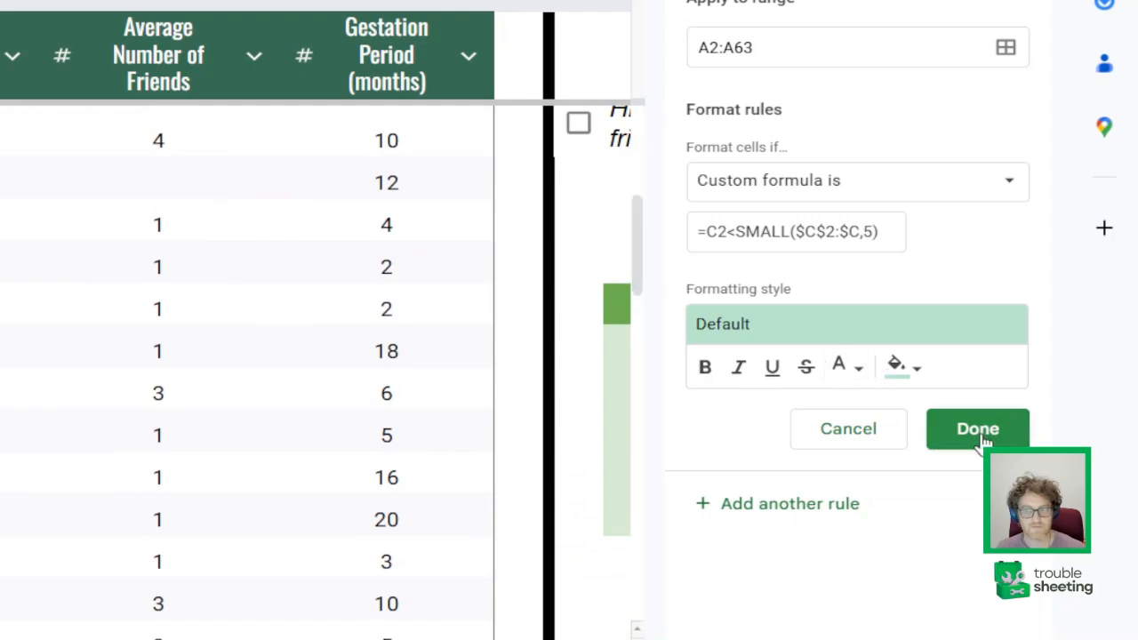
left_click(861, 231)
type("63")
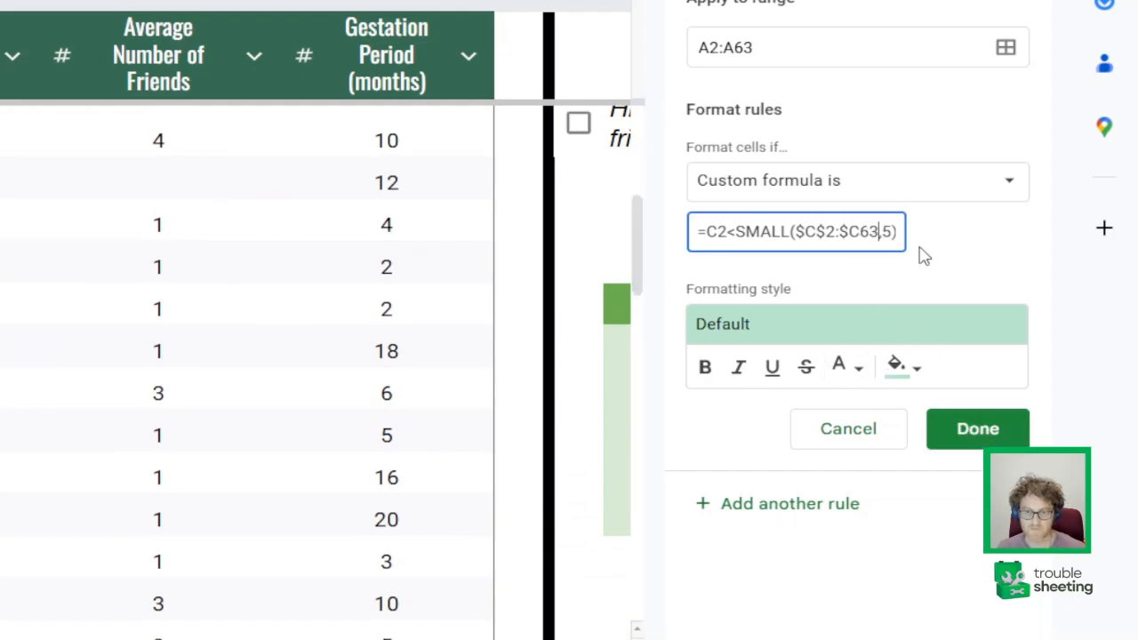
type("$")
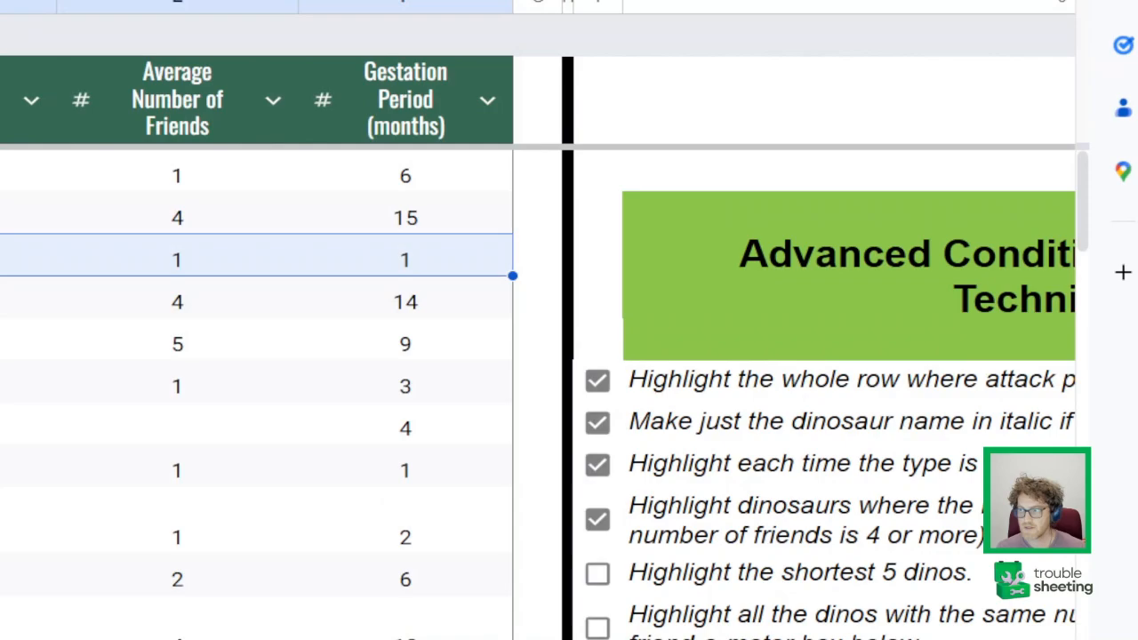
Tick off "Highlight the shortest 5 dinos." and review the next task together with its Dino-Friend-O-Meter box
left_click(598, 574)
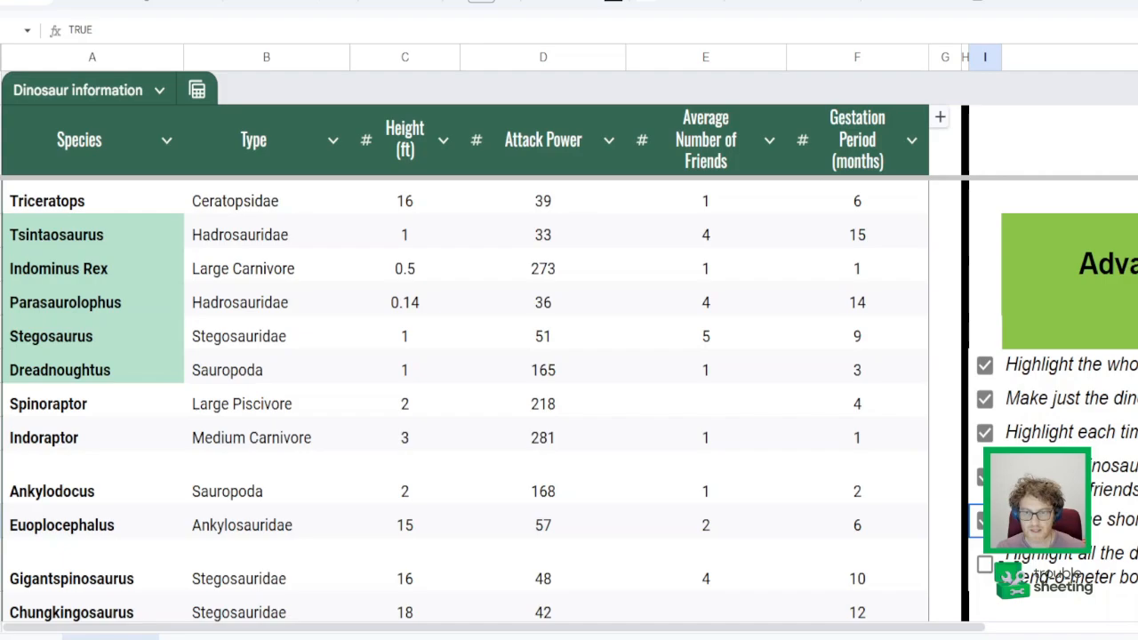
scroll(1019, 341, "right", 4)
left_click(829, 576)
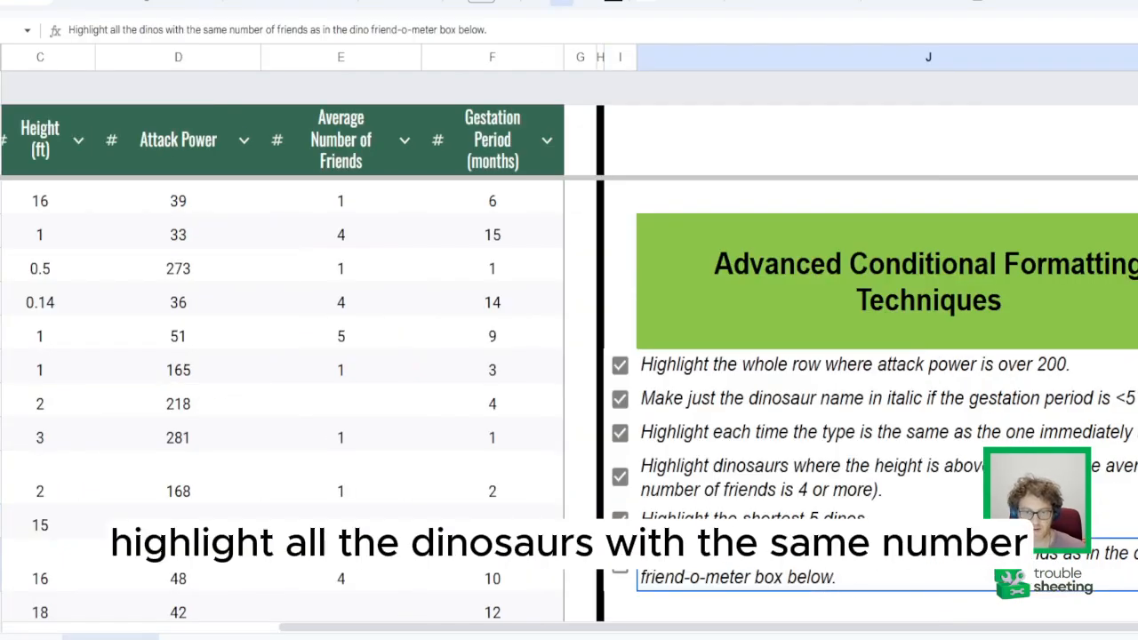
scroll(832, 576, "down", 3)
scroll(910, 490, "down", 1)
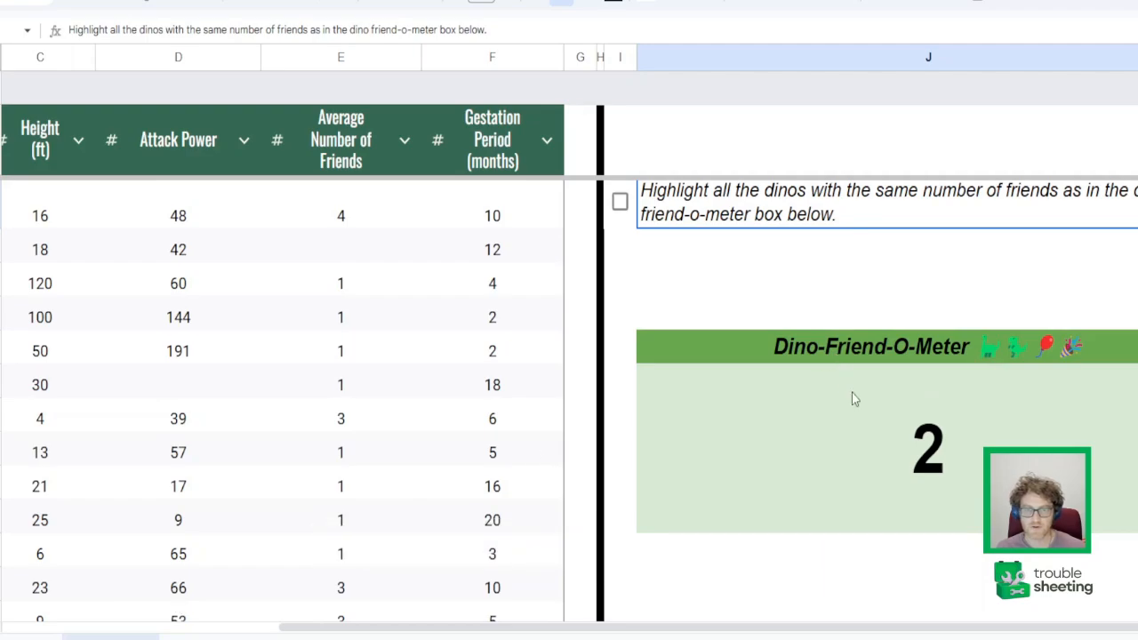
left_click(876, 446)
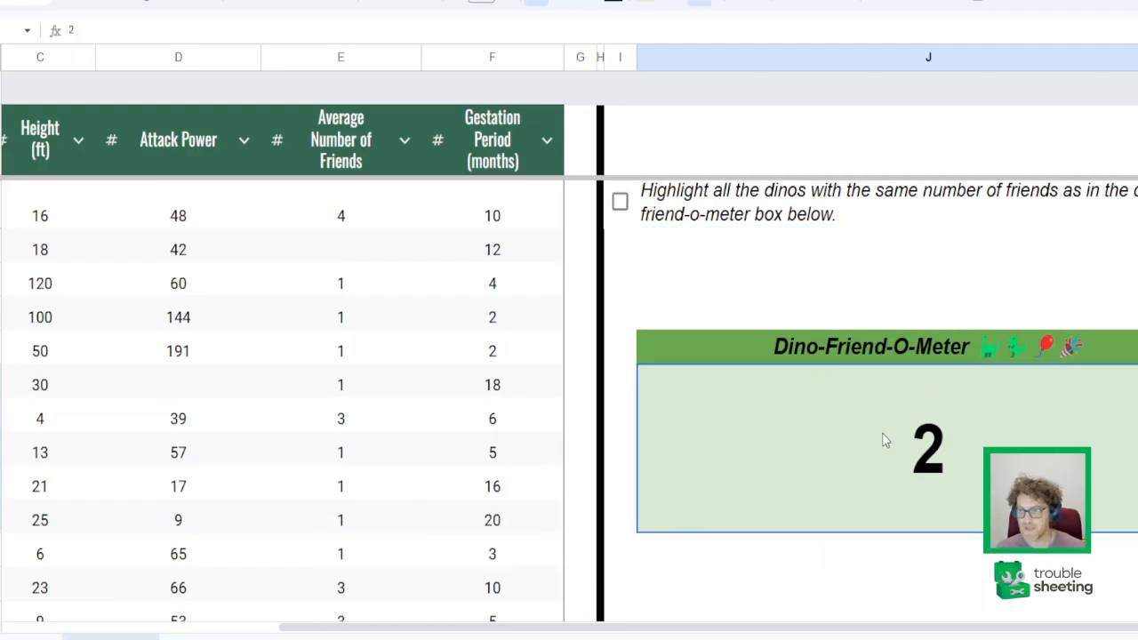
left_click(806, 190)
Add another conditional formatting rule for the Species column
scroll(800, 213, "left", 4)
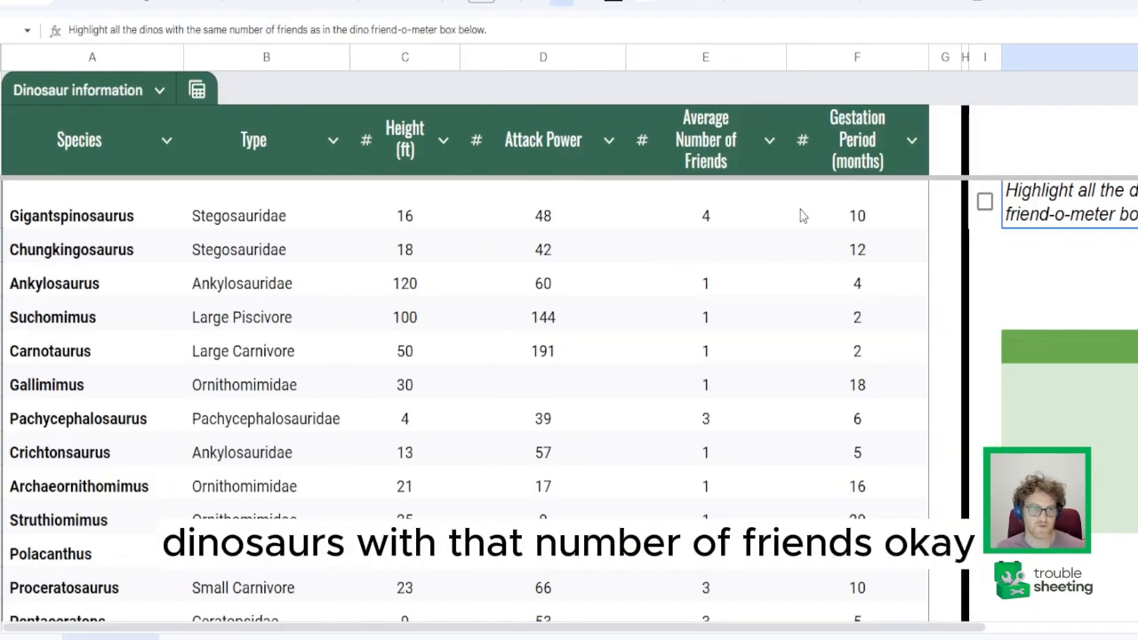
scroll(801, 213, "up", 4)
left_click(152, 210)
left_click(156, 55)
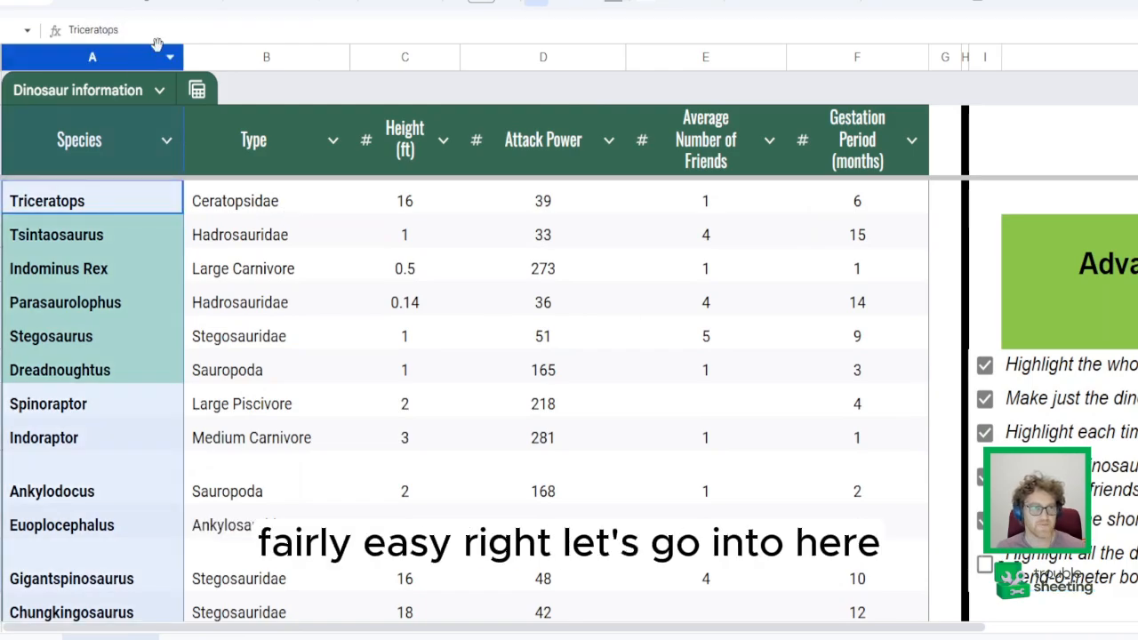
left_click(162, 0)
left_click(266, 295)
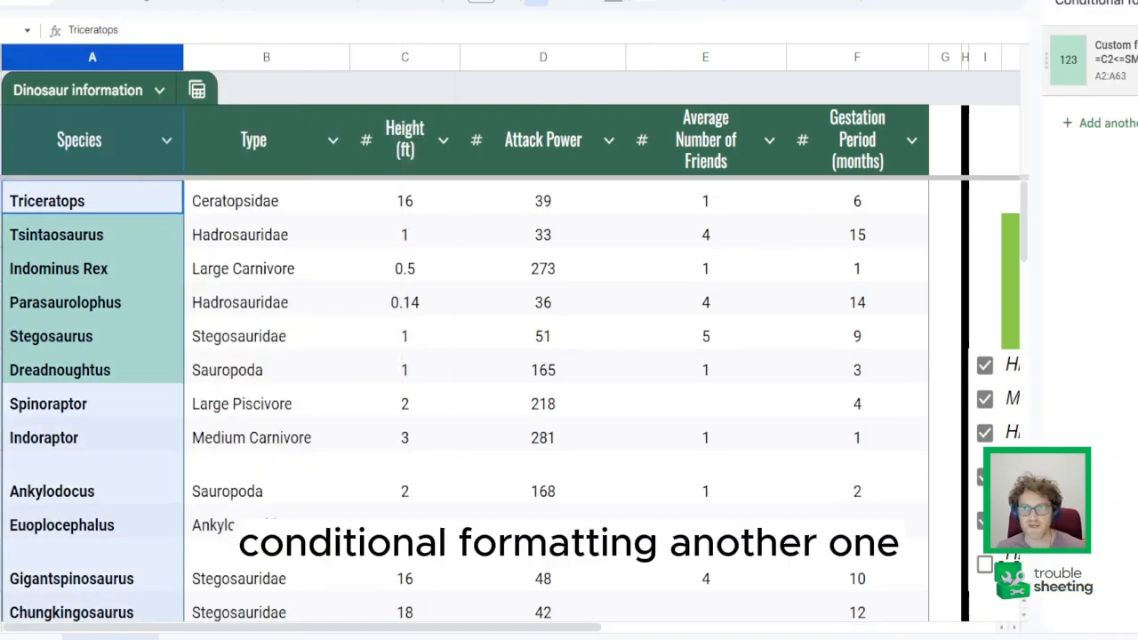
left_click(1122, 59)
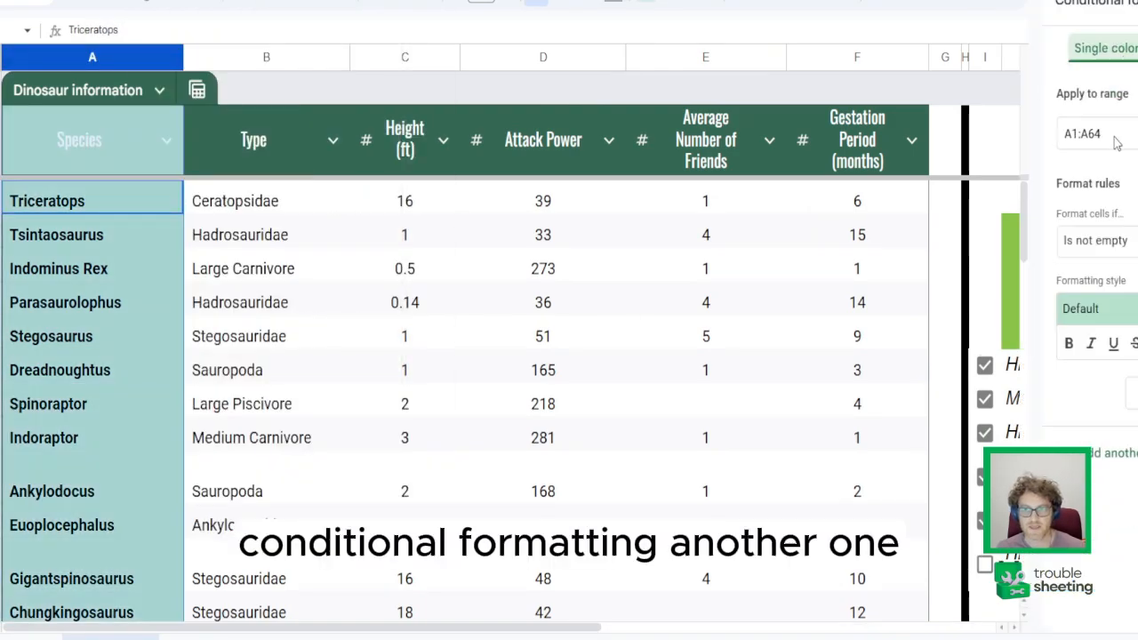
Set the new rule's condition to Is equal to with =J17, and compare it with the Dino-Friend-O-Meter cell
left_click(1117, 243)
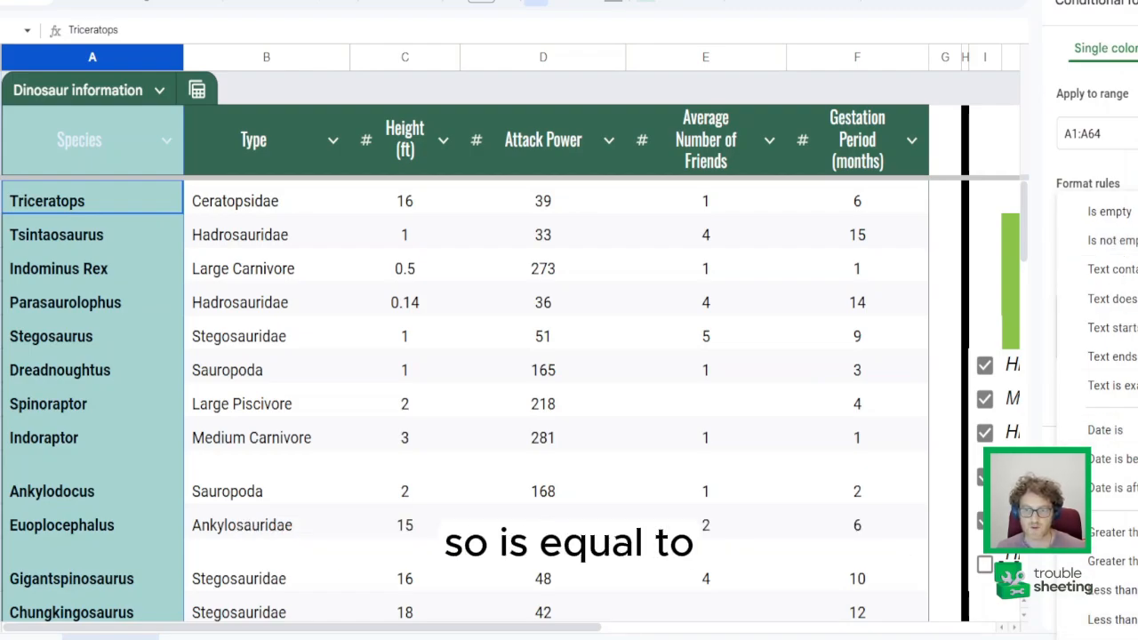
scroll(1117, 587, "down", 1)
left_click(1117, 562)
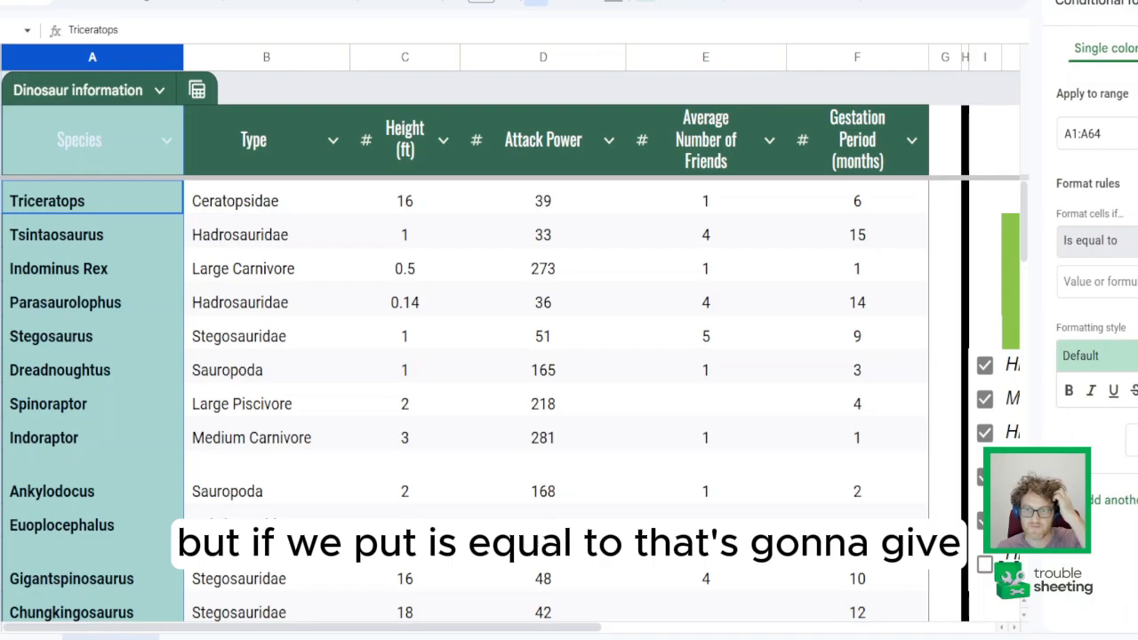
left_click(1111, 281)
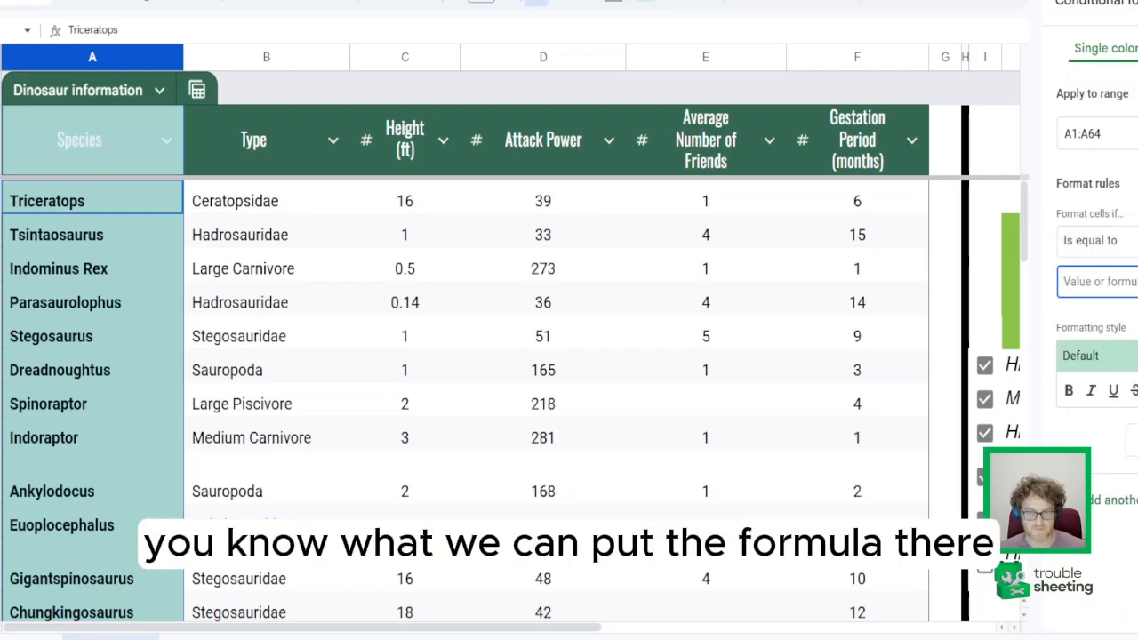
type("=J17")
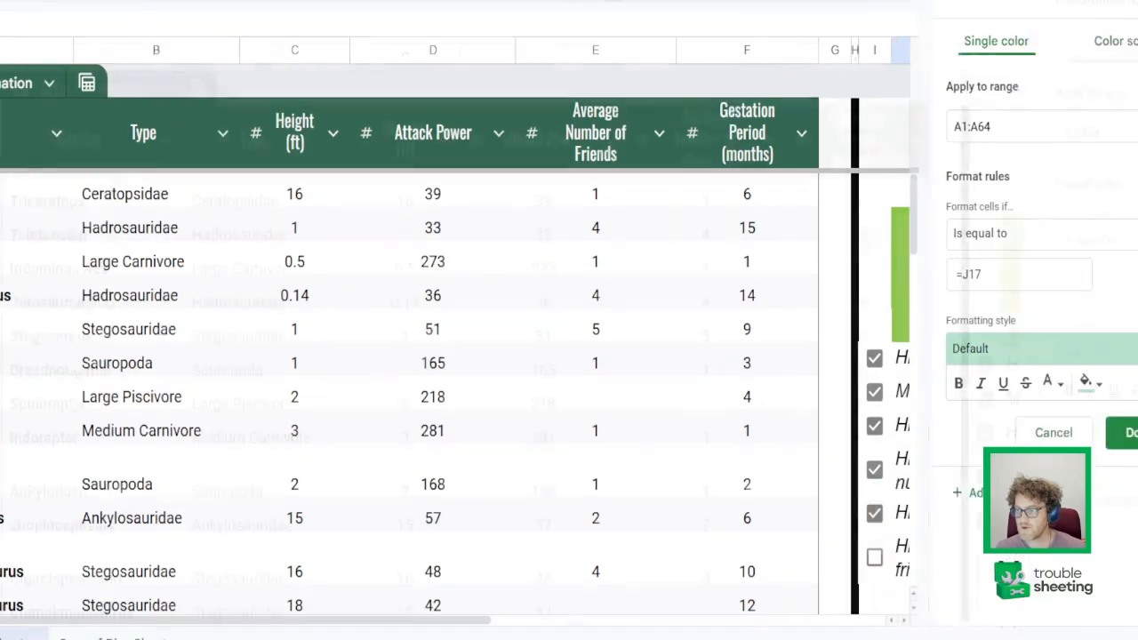
scroll(687, 492, "right", 10)
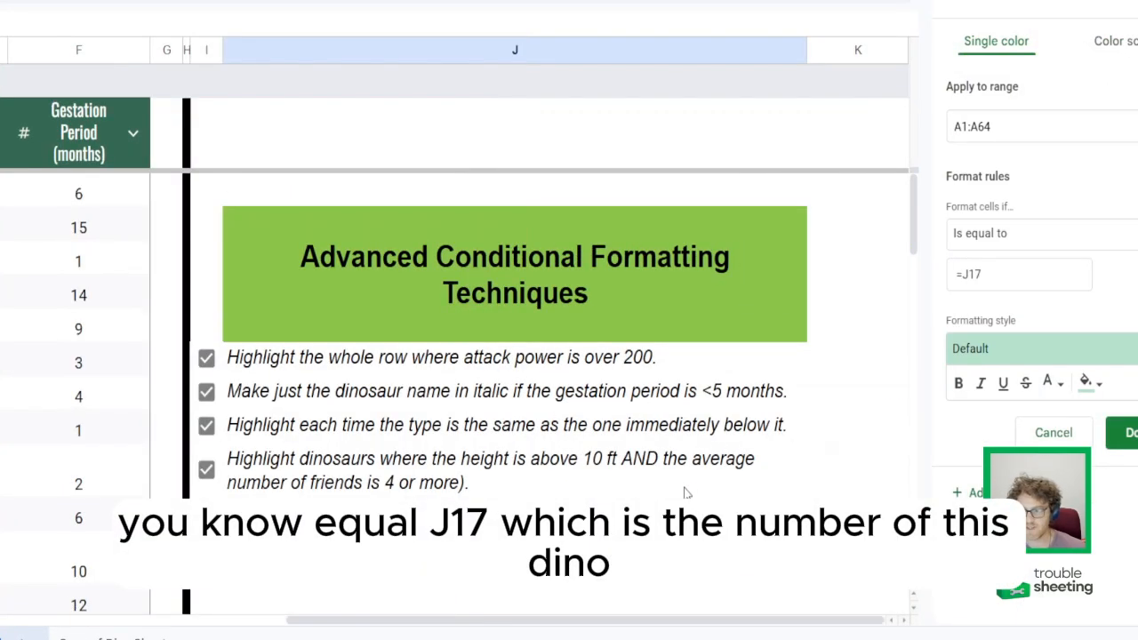
left_click_drag(914, 239, 916, 311)
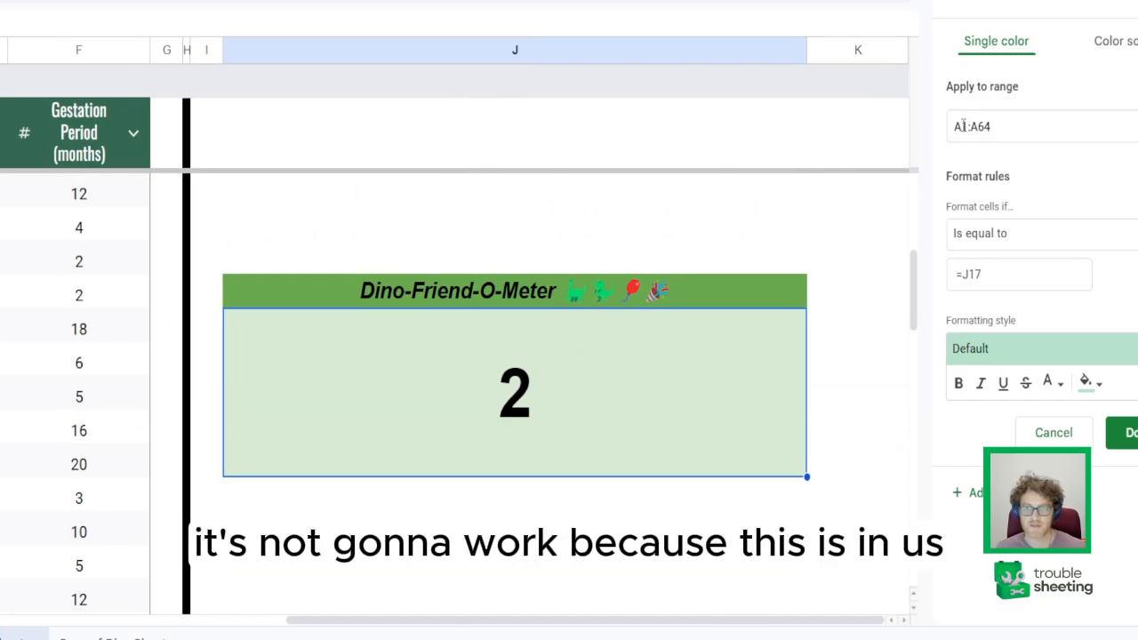
left_click_drag(668, 620, 120, 627)
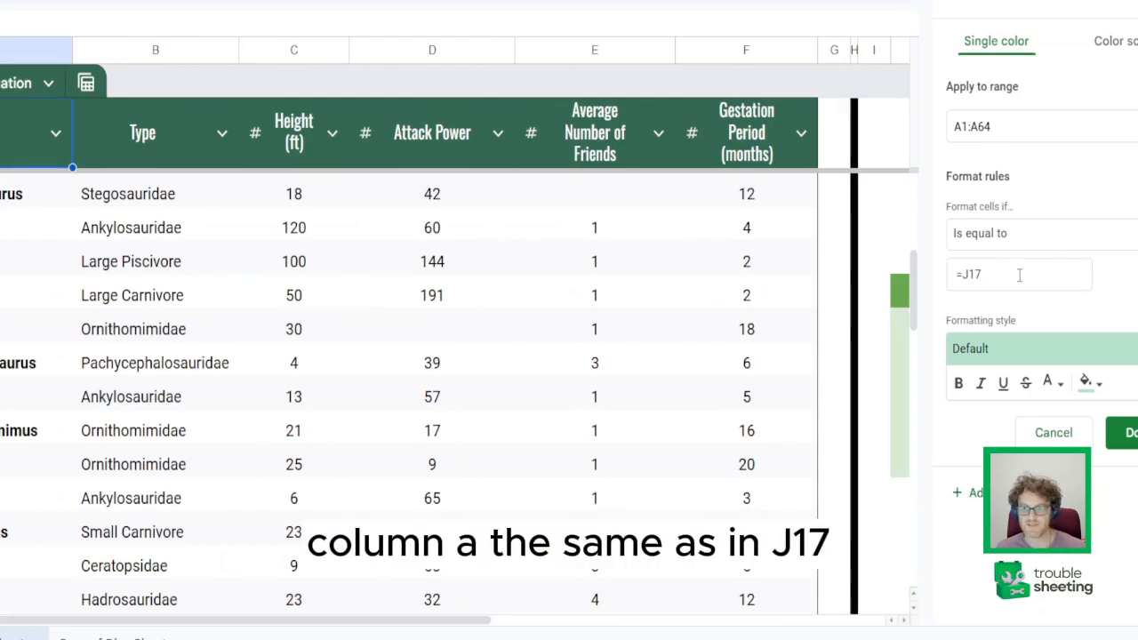
Switch the rule's condition to Custom formula is and set its range to A2:A64
left_click(1023, 233)
left_click(960, 490)
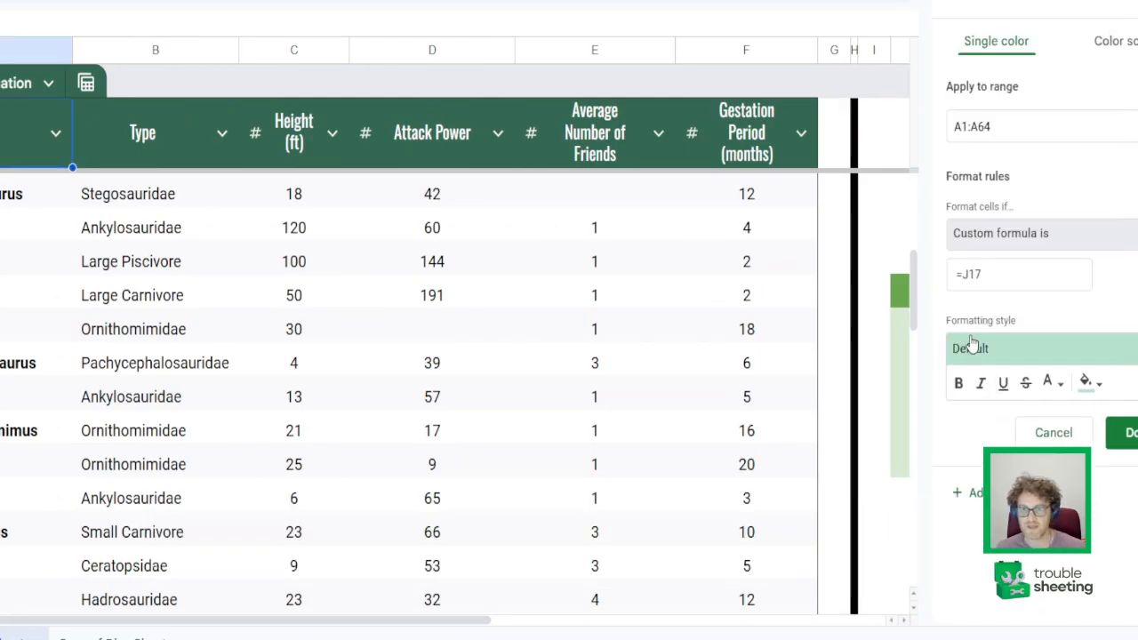
left_click(1020, 274)
type("=")
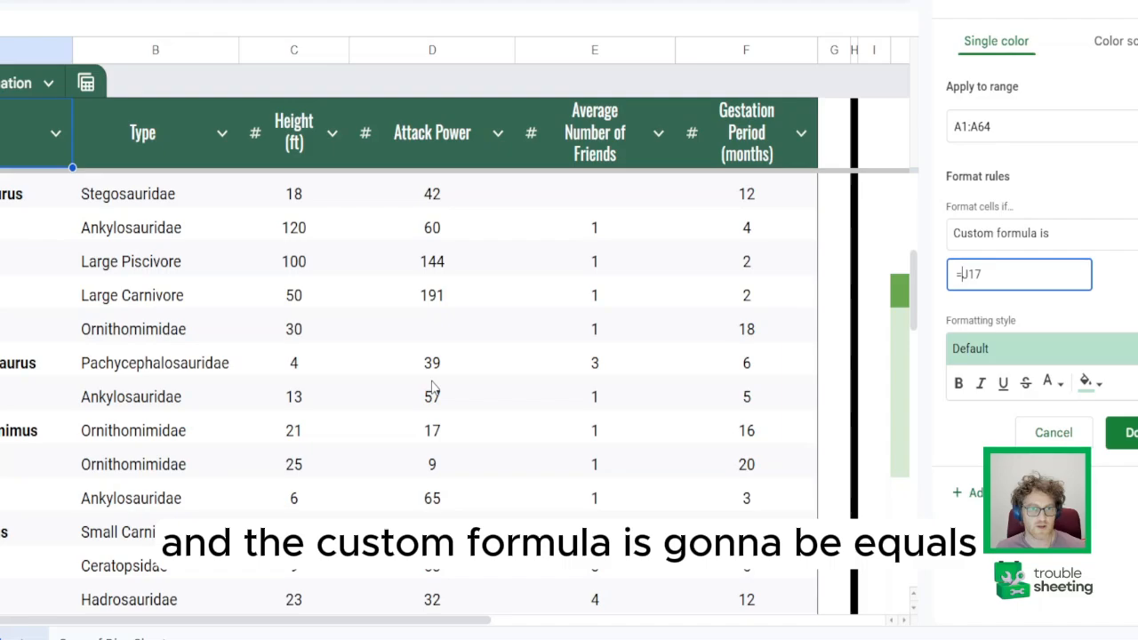
scroll(432, 387, "up", 5)
left_click(966, 126)
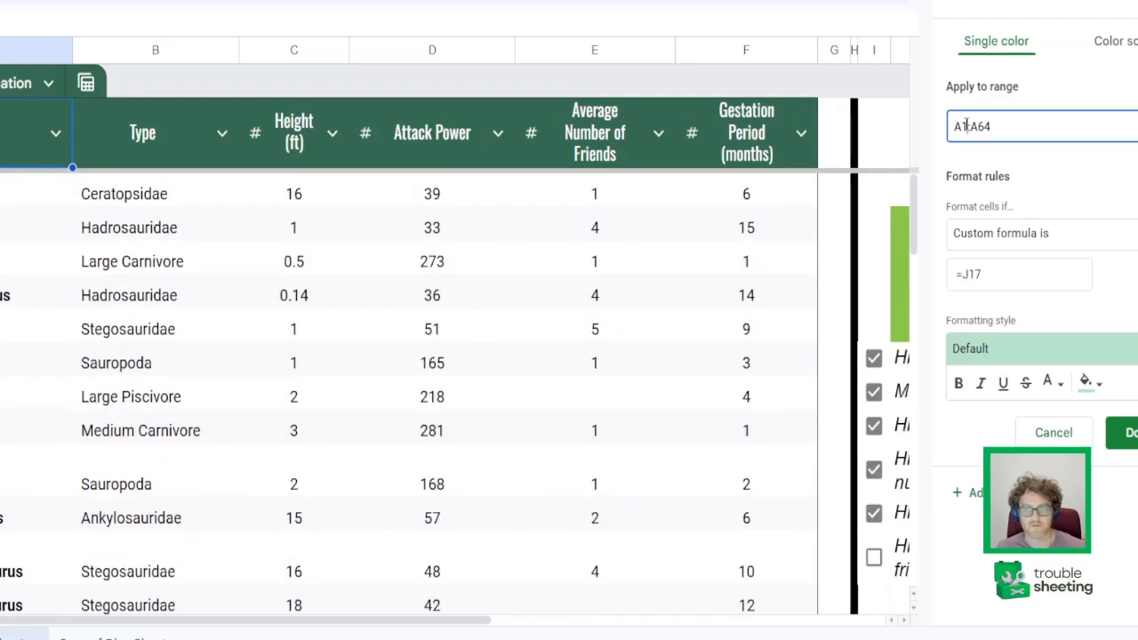
key("BackSpace")
type("2")
Replace the custom formula's reference with =$E2=J and look up the Dino-Friend-O-Meter cell to compare against
double_click(969, 274)
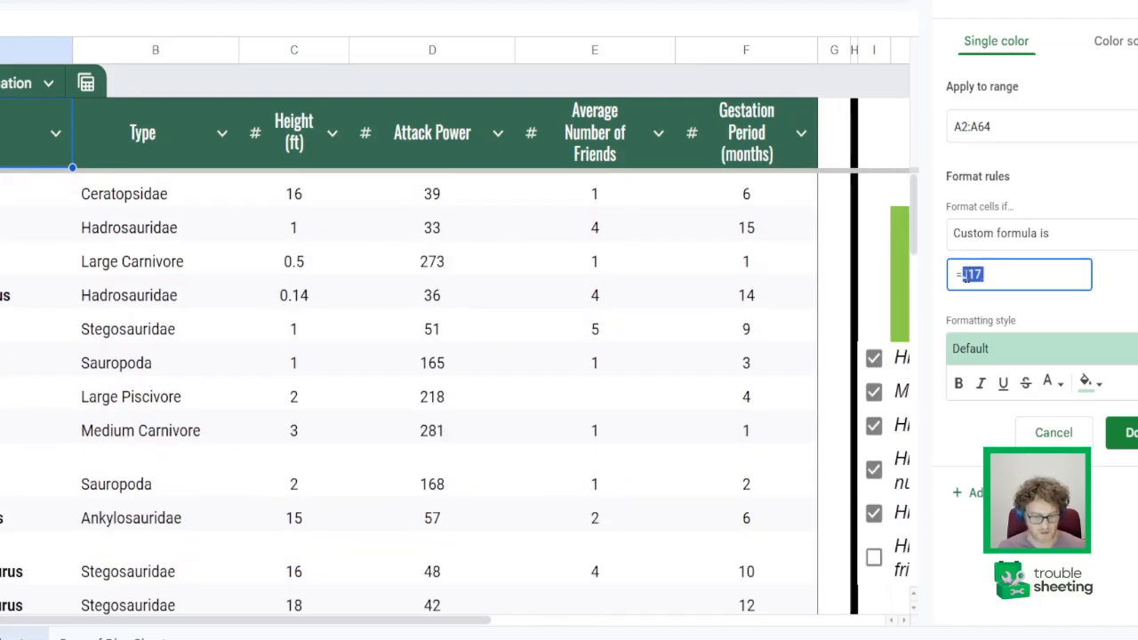
key("BackSpace")
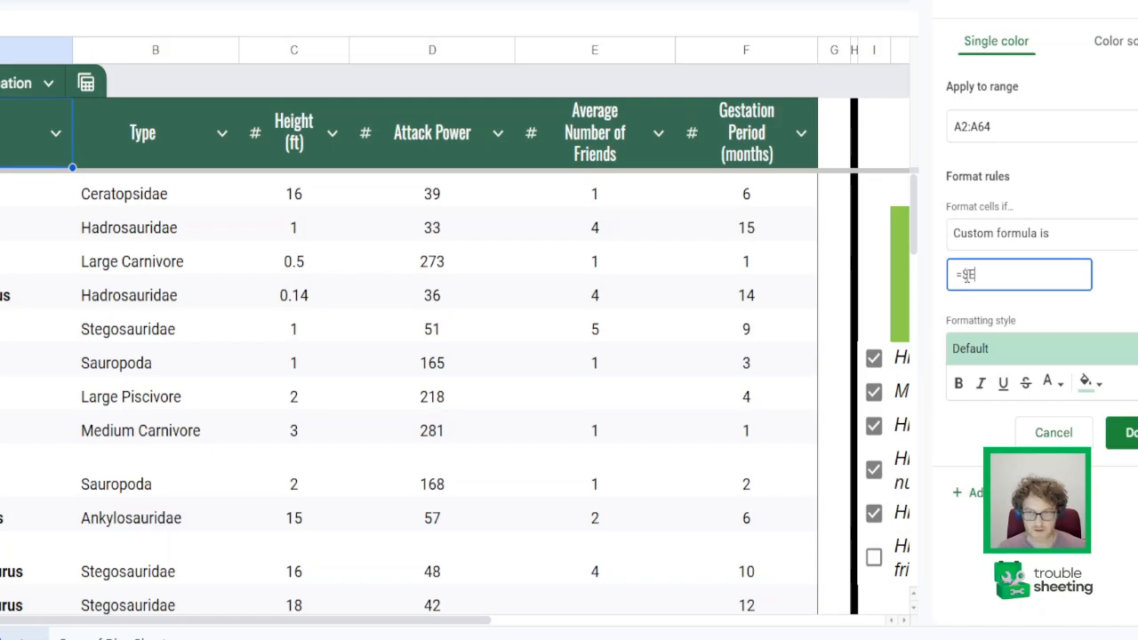
type("$E2=J")
scroll(637, 485, "right", 5)
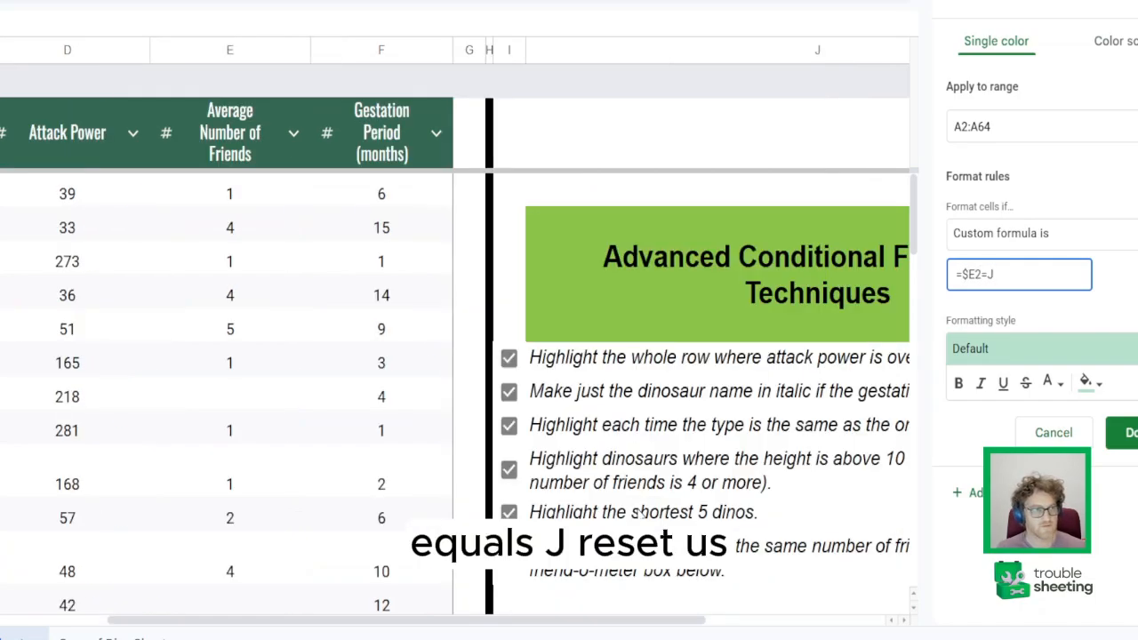
type("J")
scroll(922, 239, "down", 5)
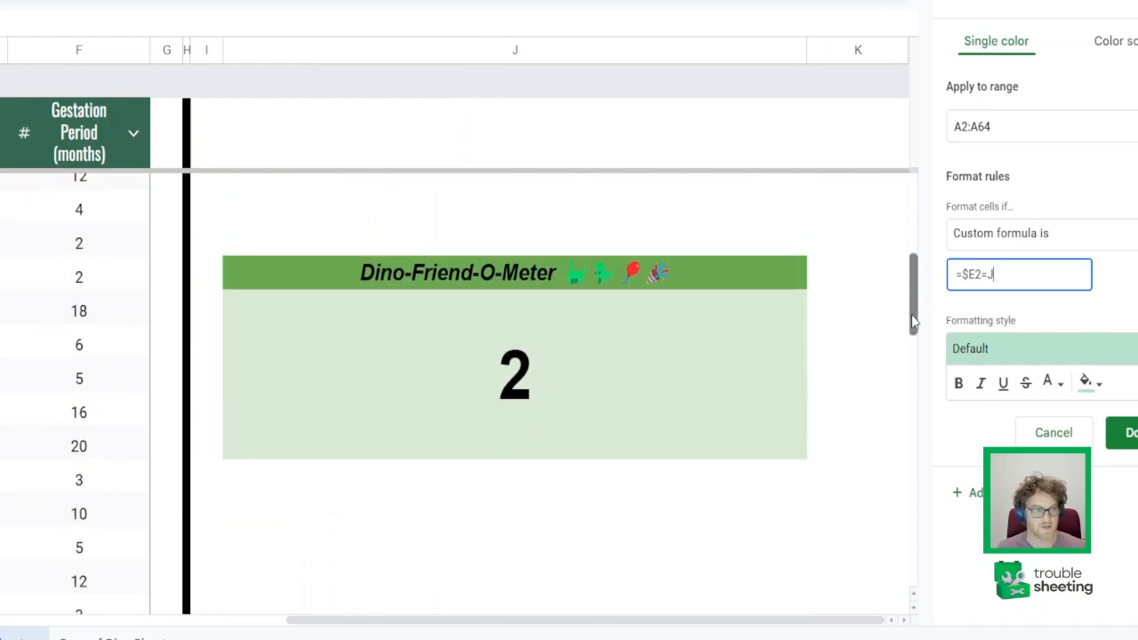
scroll(935, 229, "up", 5)
Complete the custom formula as =$E2=$J$17 with the meter cell's column and row locked, and save the rule
type("17")
key("Left")
key("Left")
key("Left")
type("$")
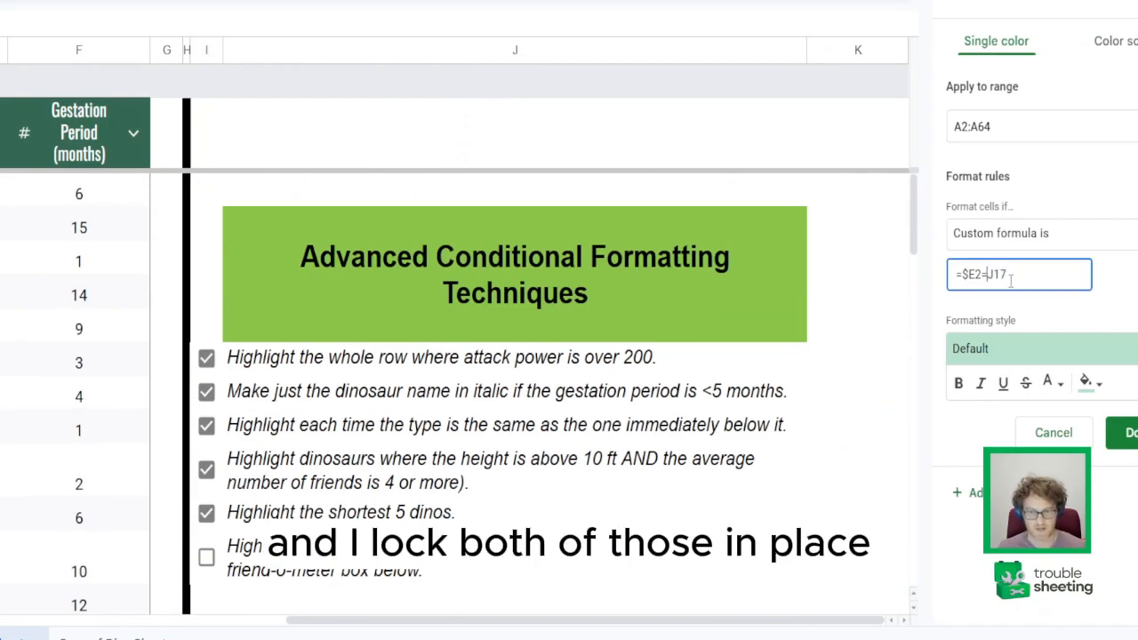
key("Right")
type("$")
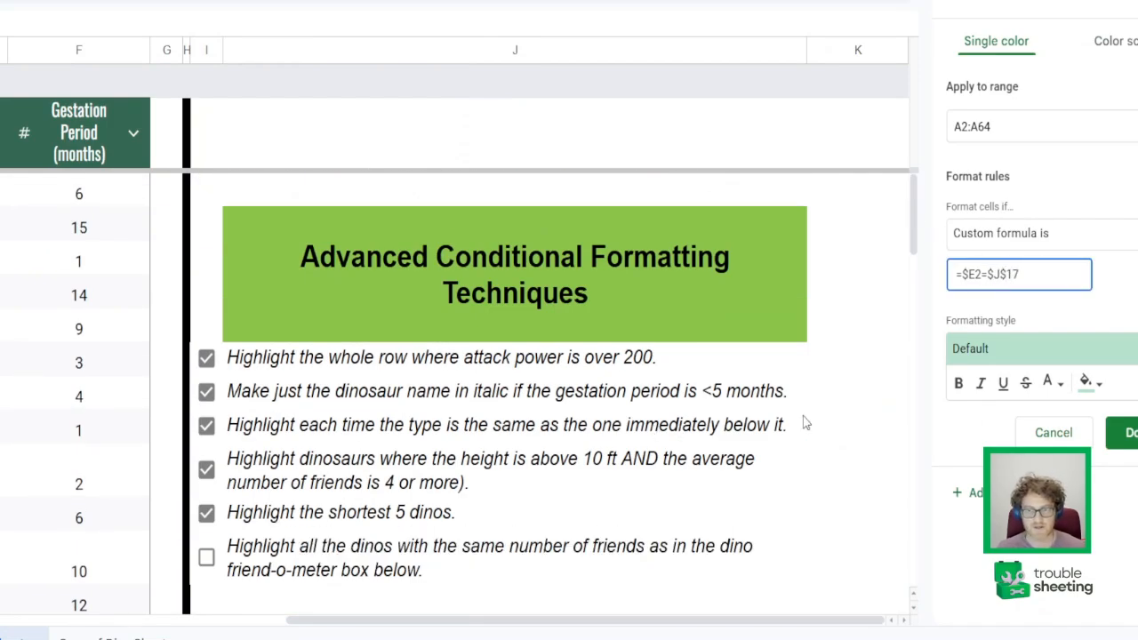
scroll(612, 391, "left", 4)
scroll(612, 392, "left", 3)
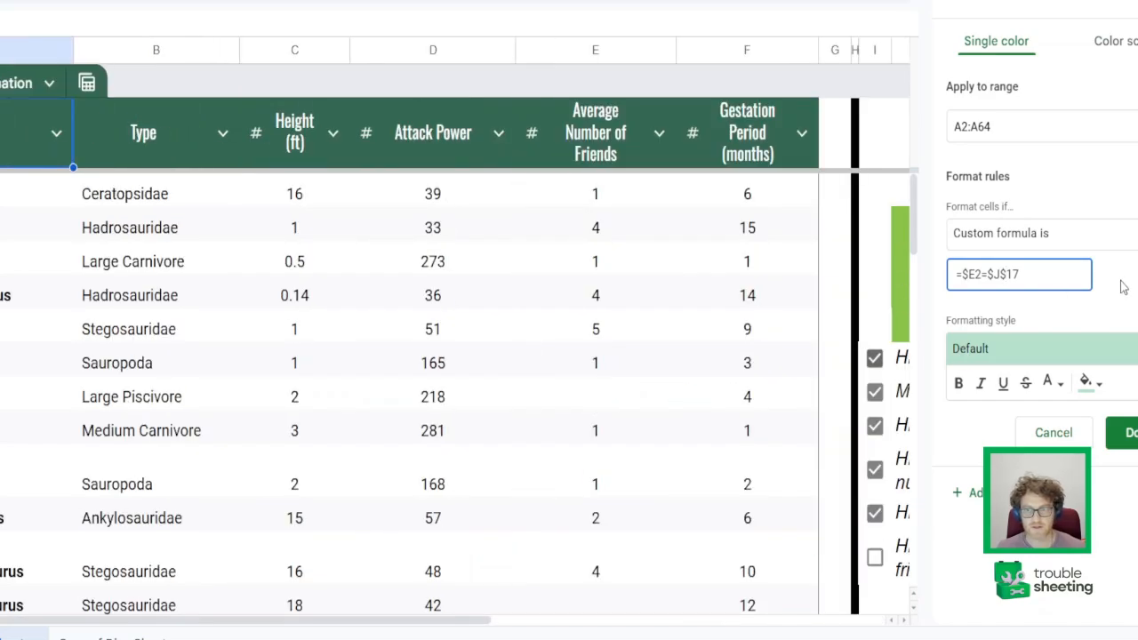
left_click(1125, 433)
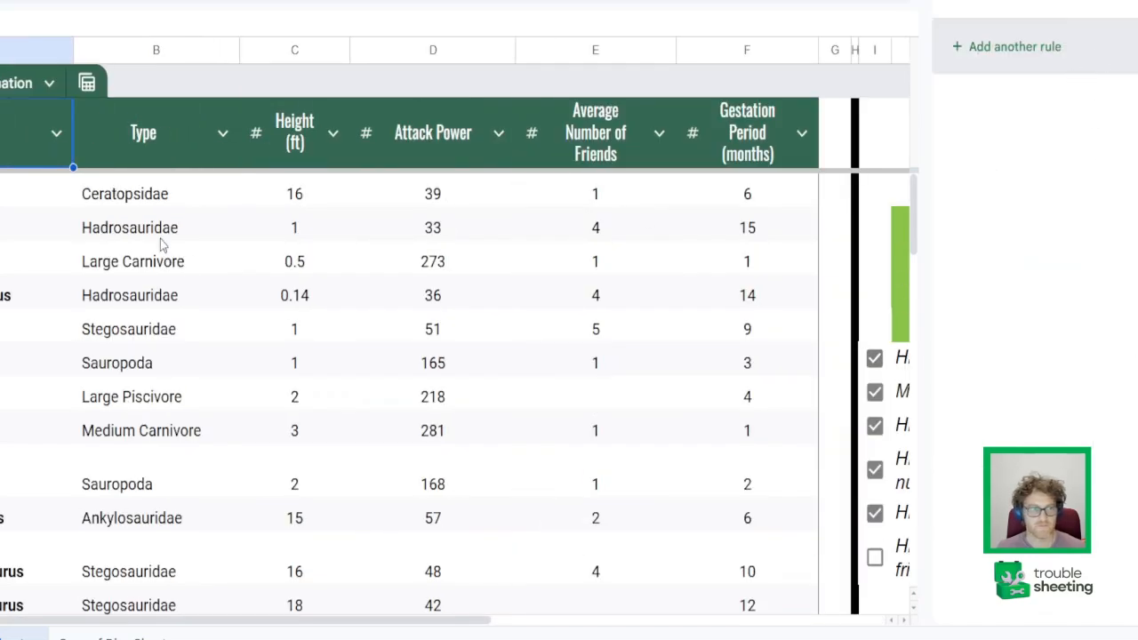
Compare the highlighted species with their average number of friends, the rule's formula and the Dino-Friend-O-Meter box
left_click(36, 193)
left_click(35, 261)
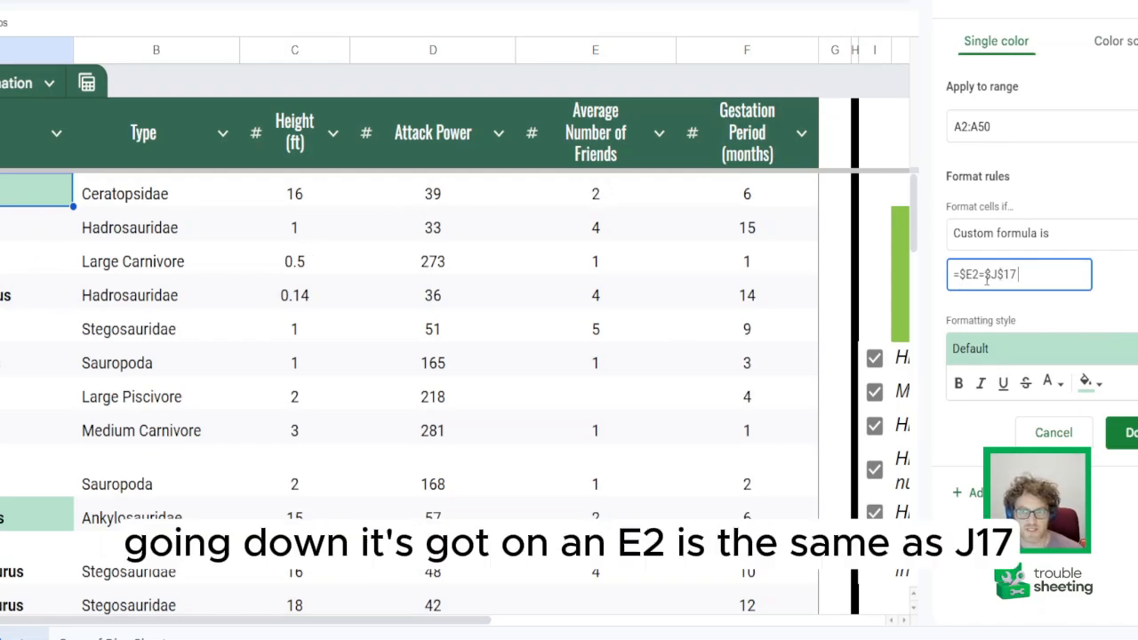
scroll(729, 399, "right", 5)
left_click_drag(912, 252, 904, 189)
scroll(556, 275, "left", 5)
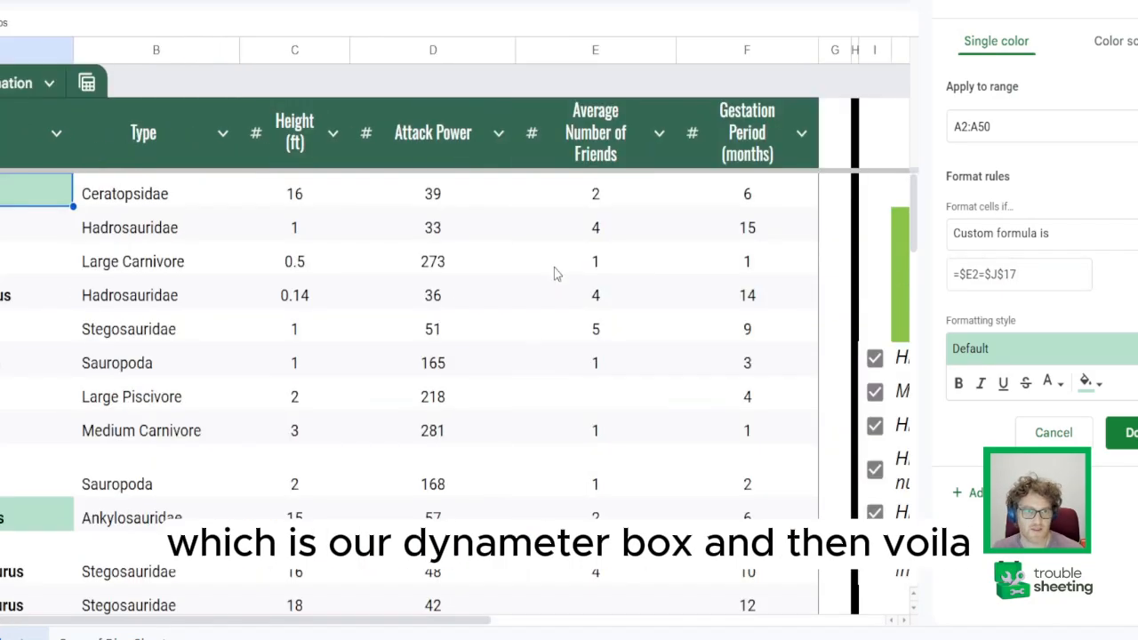
left_click(582, 196)
left_click(577, 514)
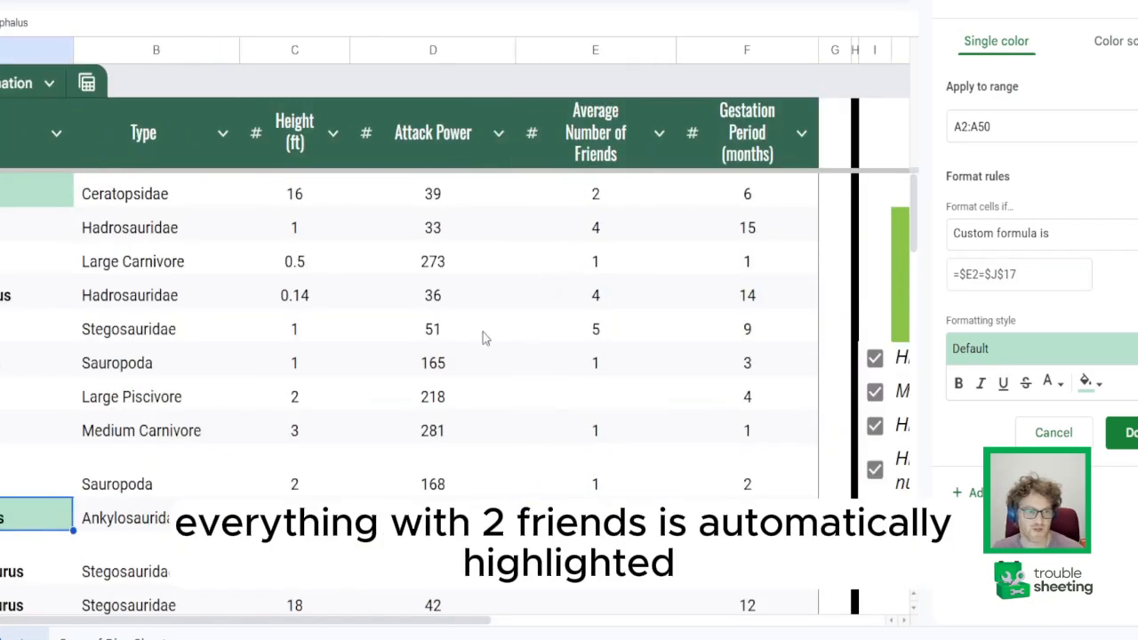
Set the Dino-Friend-O-Meter value to 5 and check which species in the table are highlighted
left_click_drag(913, 213, 913, 304)
scroll(914, 304, "up", 2)
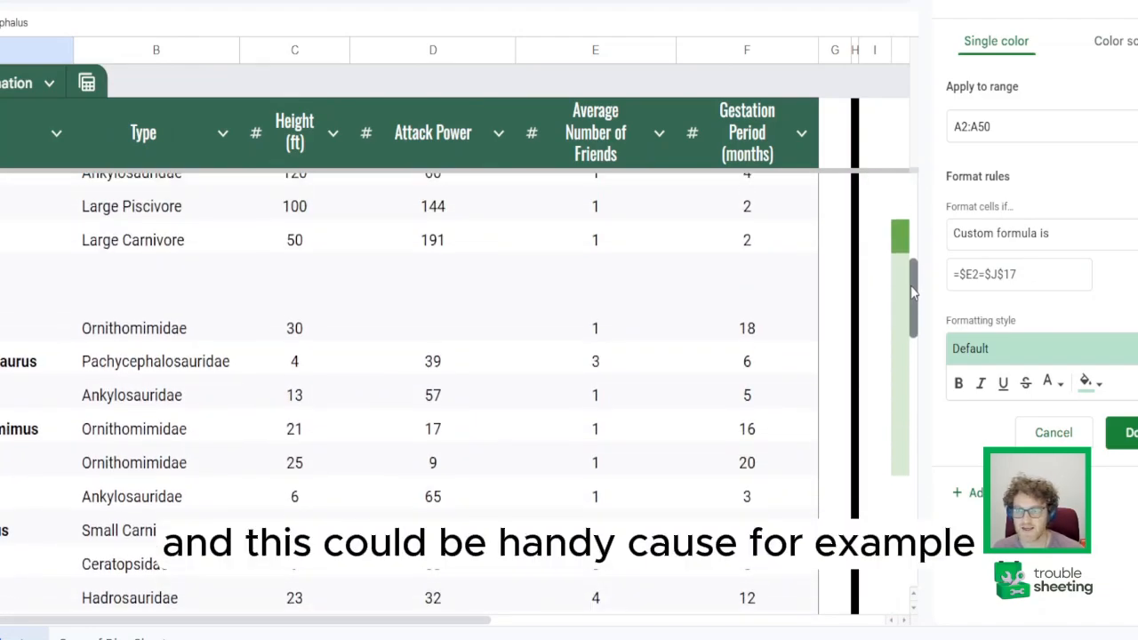
scroll(818, 330, "right", 5)
left_click(818, 325)
type("5")
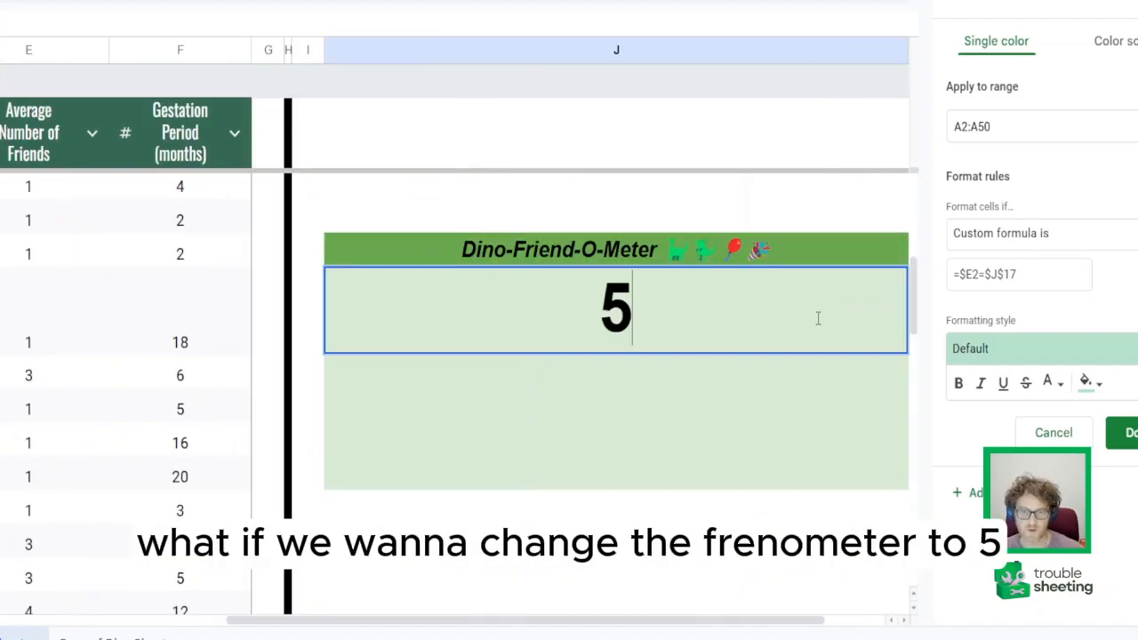
key("Return")
scroll(818, 351, "left", 5)
scroll(817, 350, "down", 5)
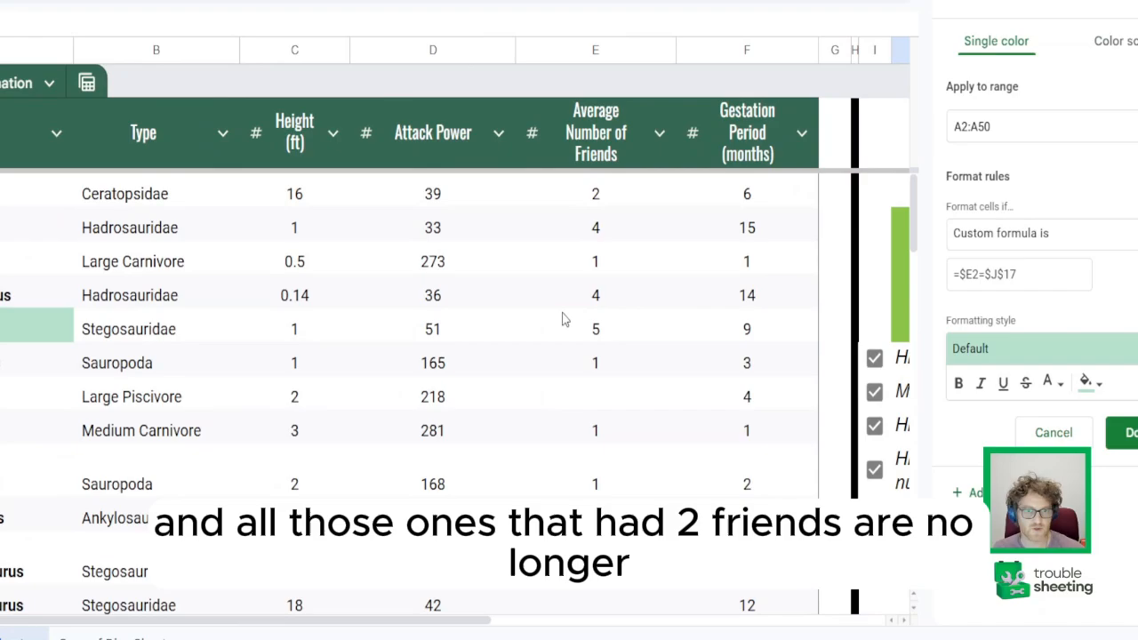
left_click(623, 331)
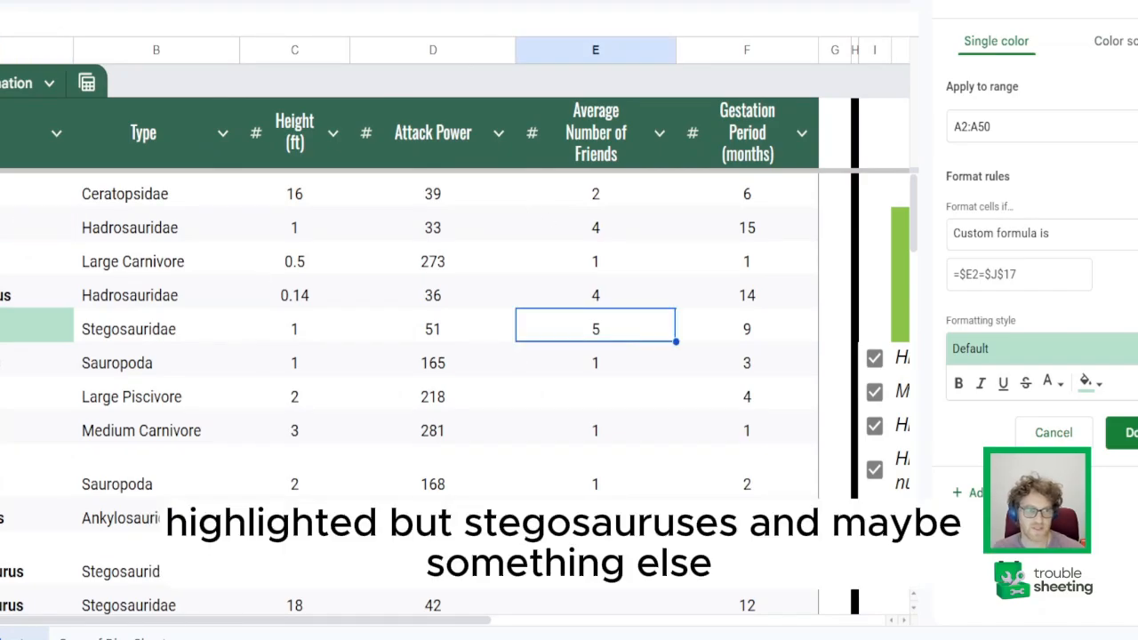
scroll(914, 338, "down", 10)
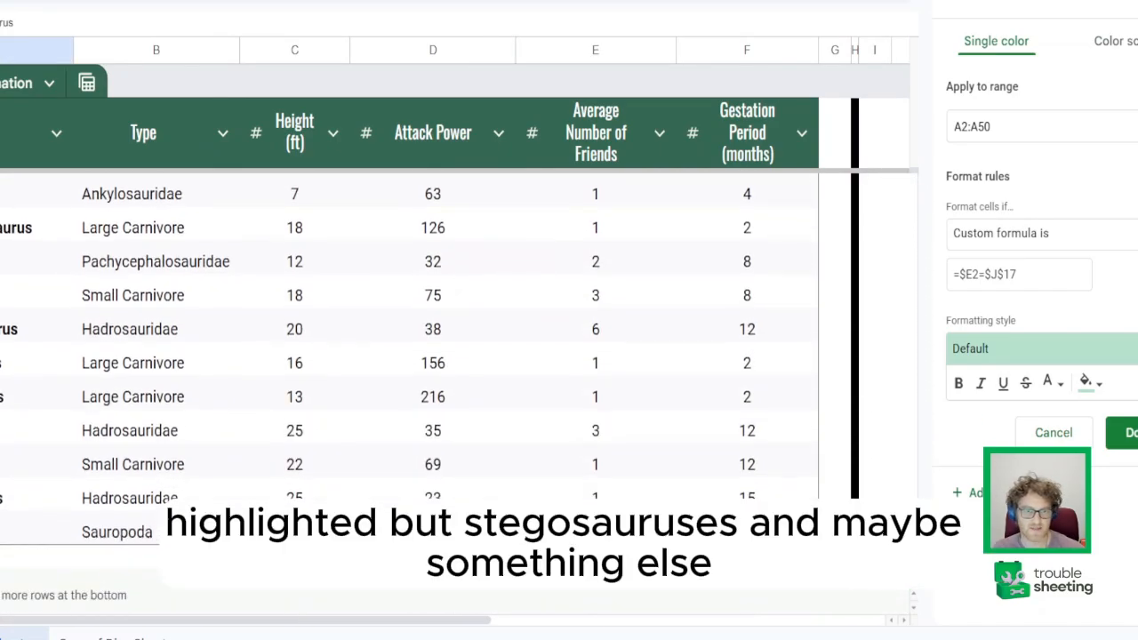
Set the Dino-Friend-O-Meter value to 1 and check the highlighted species against their average number of friends
scroll(903, 356, "up", 10)
scroll(803, 365, "right", 5)
left_click(807, 337)
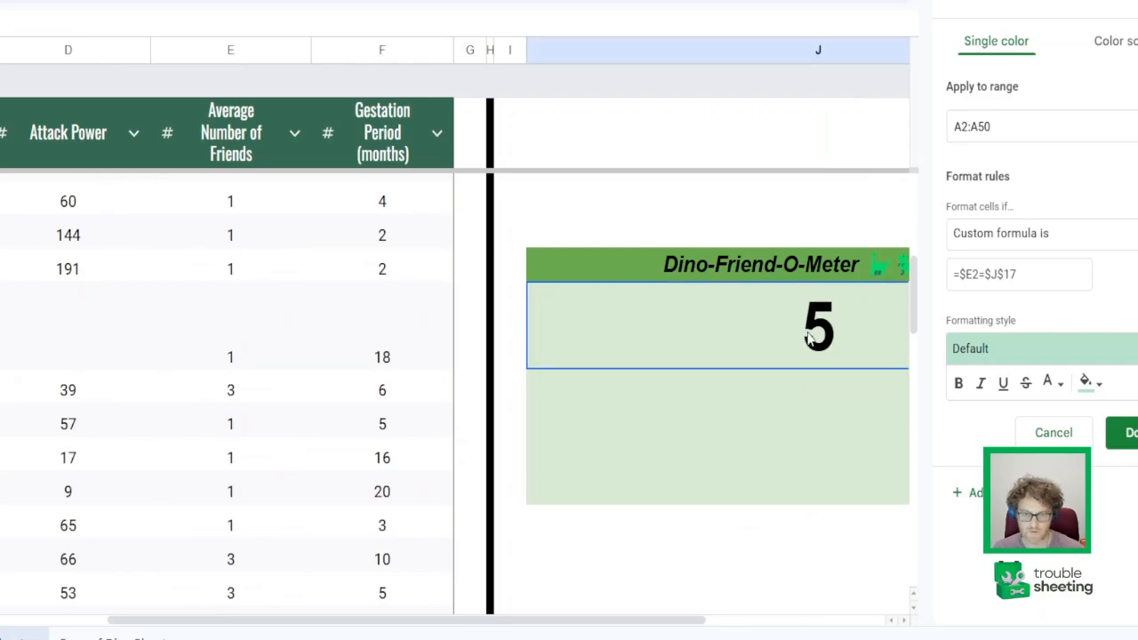
type("1")
key("Return")
right_click(805, 335)
scroll(625, 383, "left", 5)
scroll(626, 384, "up", 3)
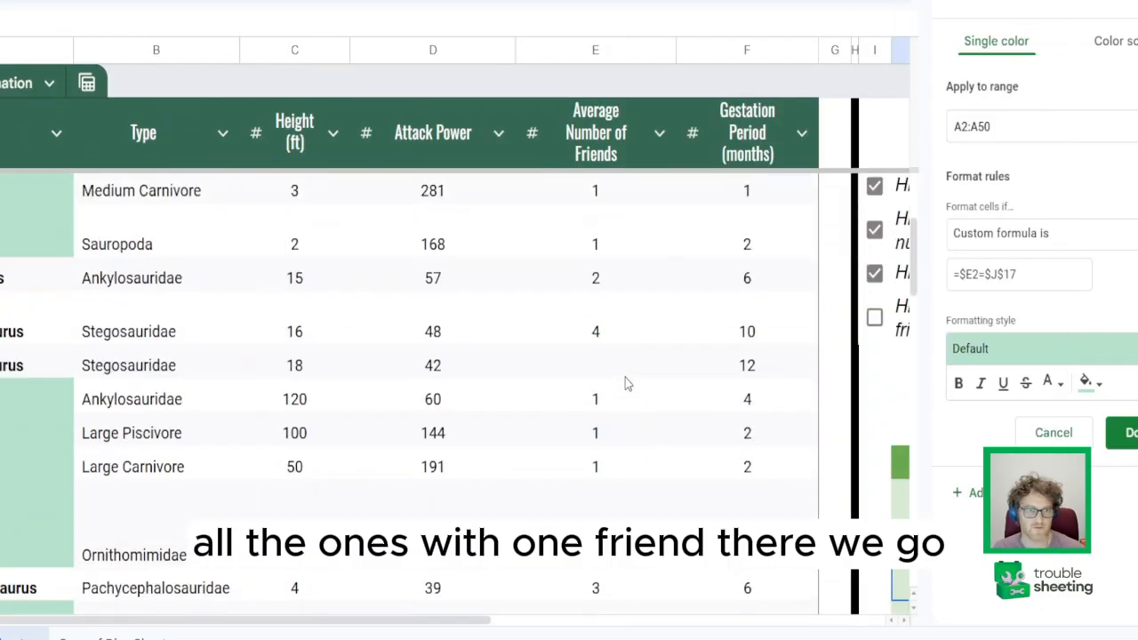
scroll(625, 384, "up", 3)
left_click(35, 294)
left_click(35, 228)
scroll(127, 317, "up", 1)
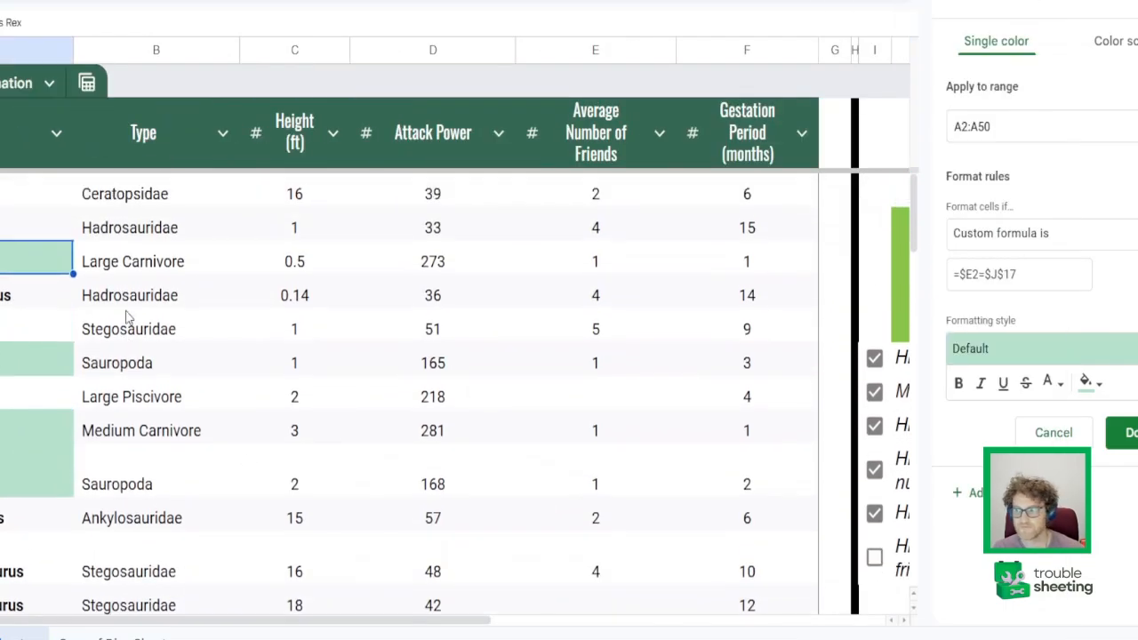
Tick off the checklist task about matching the Dino-Friend-O-Meter's friend count and review the meter and table once more
left_click(875, 558)
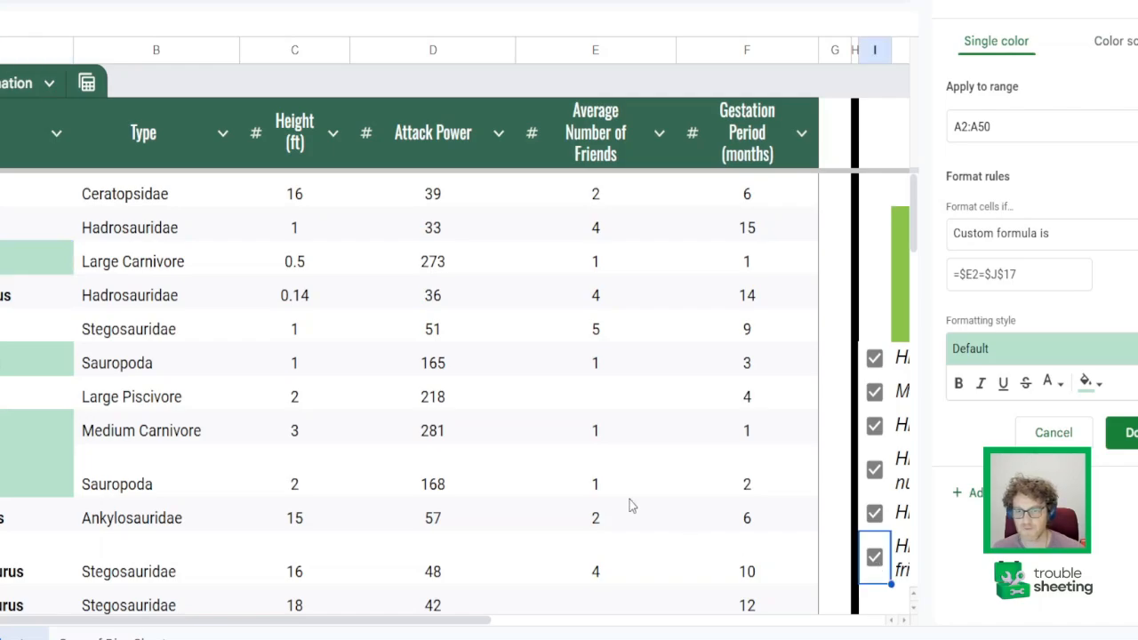
scroll(629, 506, "right", 5)
left_click_drag(922, 225, 922, 278)
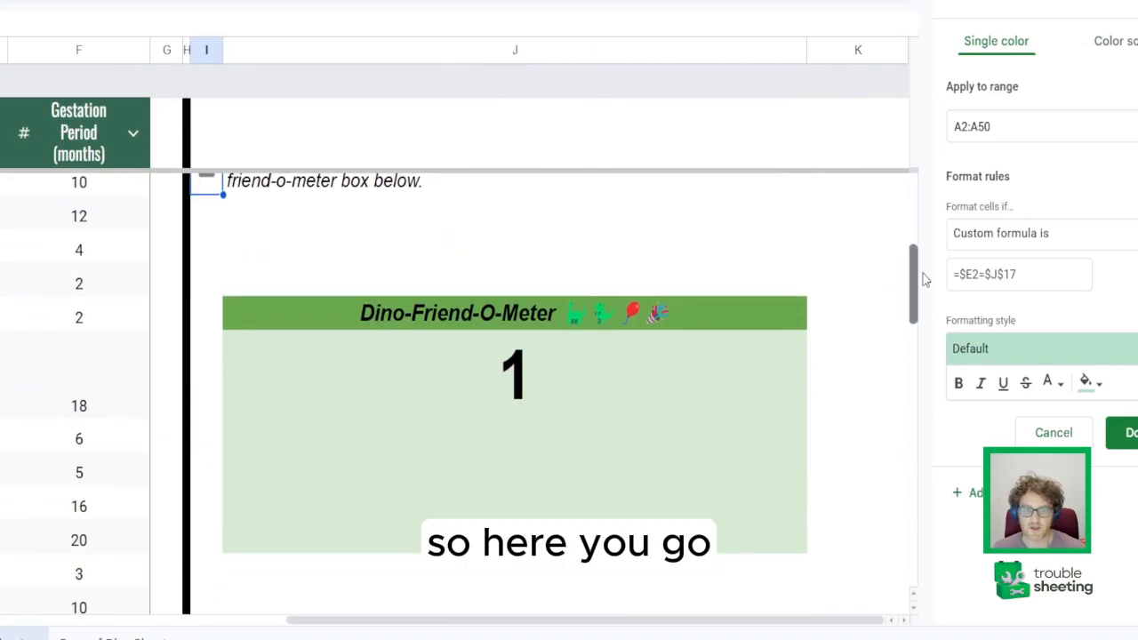
scroll(562, 276, "left", 5)
scroll(560, 276, "up", 3)
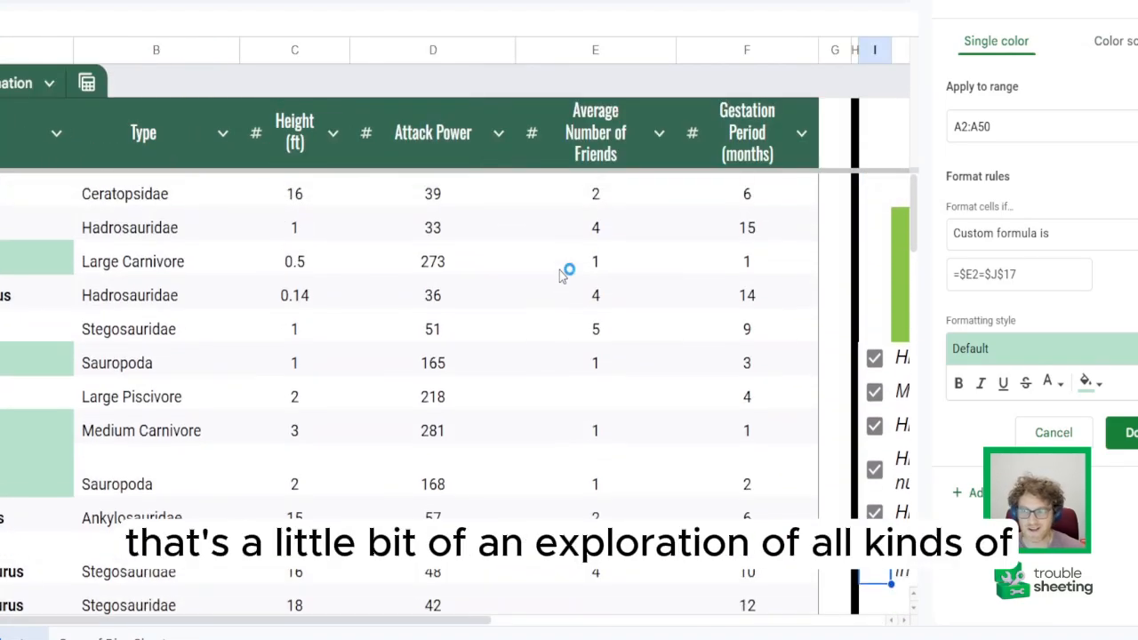